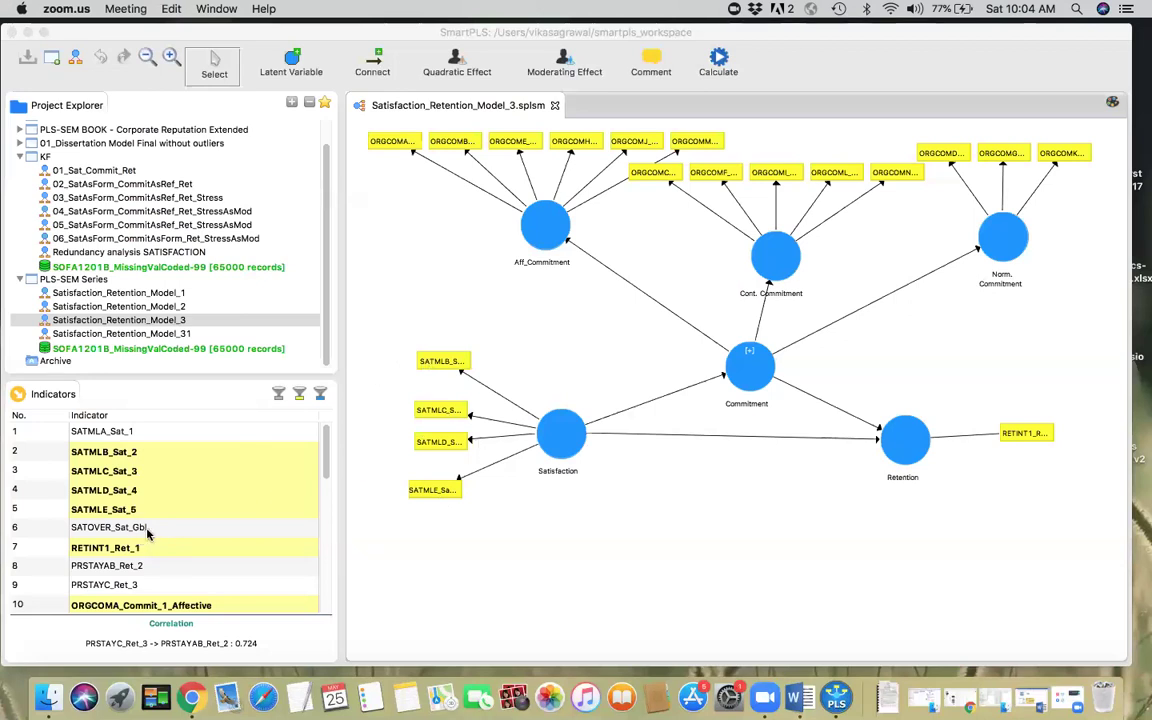
# Step: Replace the four Satisfaction indicators with the single global item SATOVER_Sat_Gbl and place it beside the Satisfaction construct
pyautogui.click(145, 530)
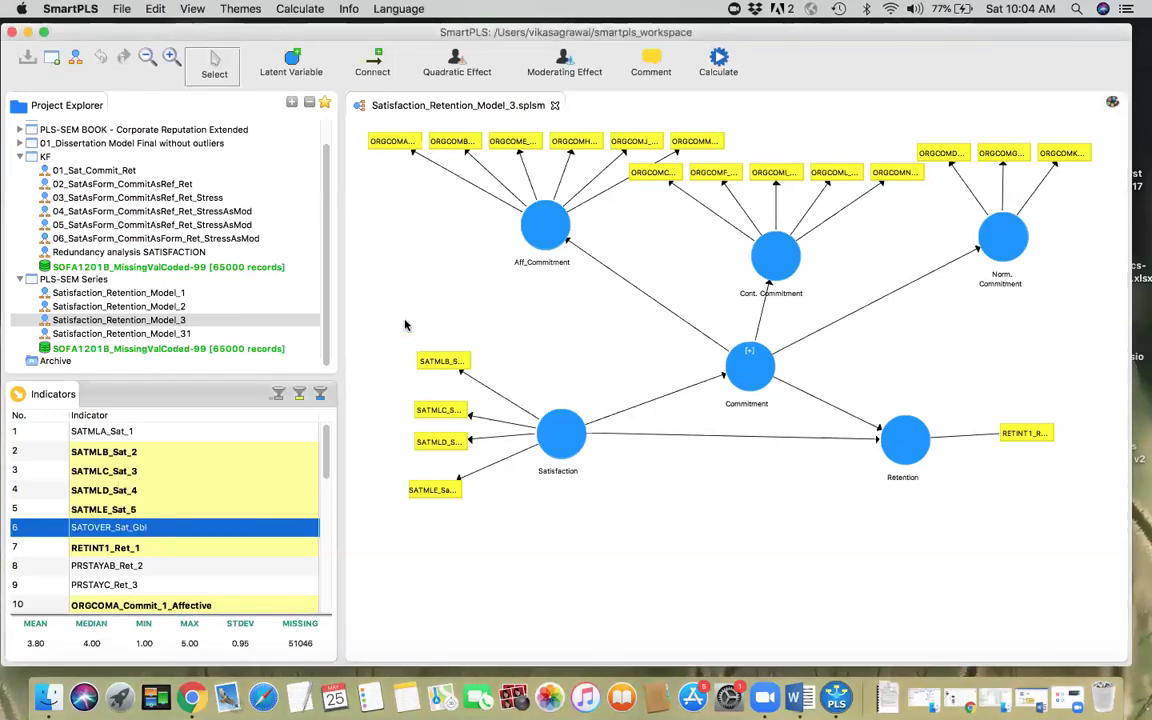
pyautogui.moveTo(404, 328); pyautogui.dragTo(494, 528)
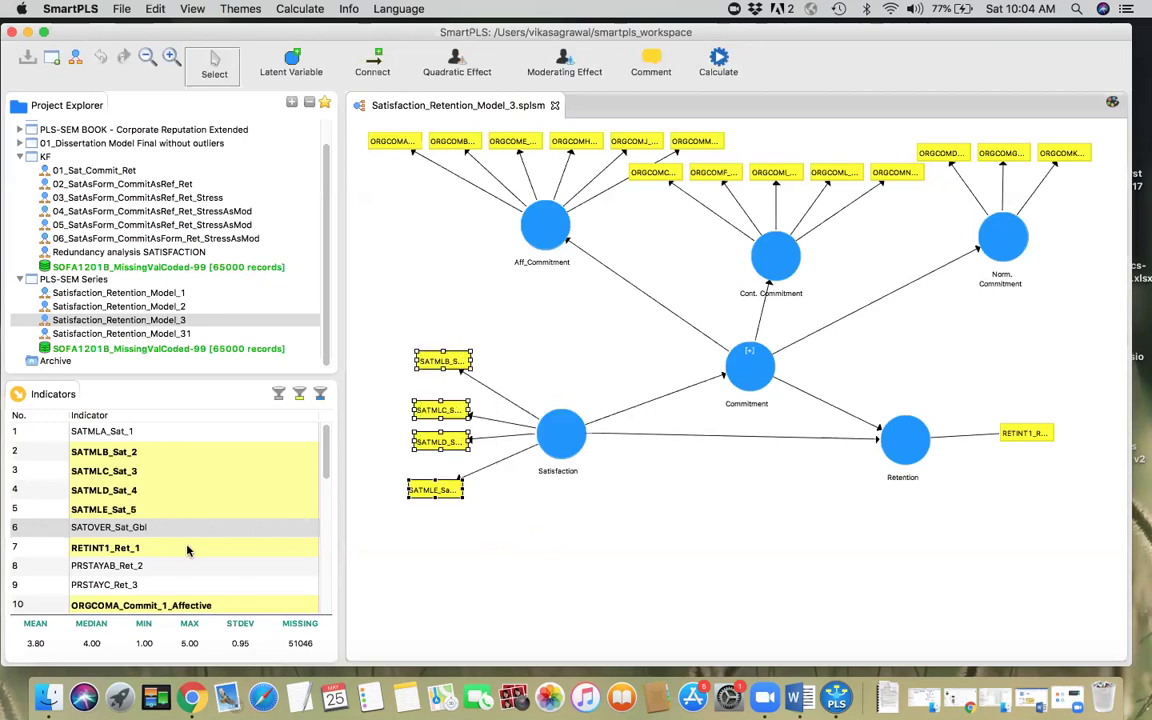
pyautogui.click(520, 560)
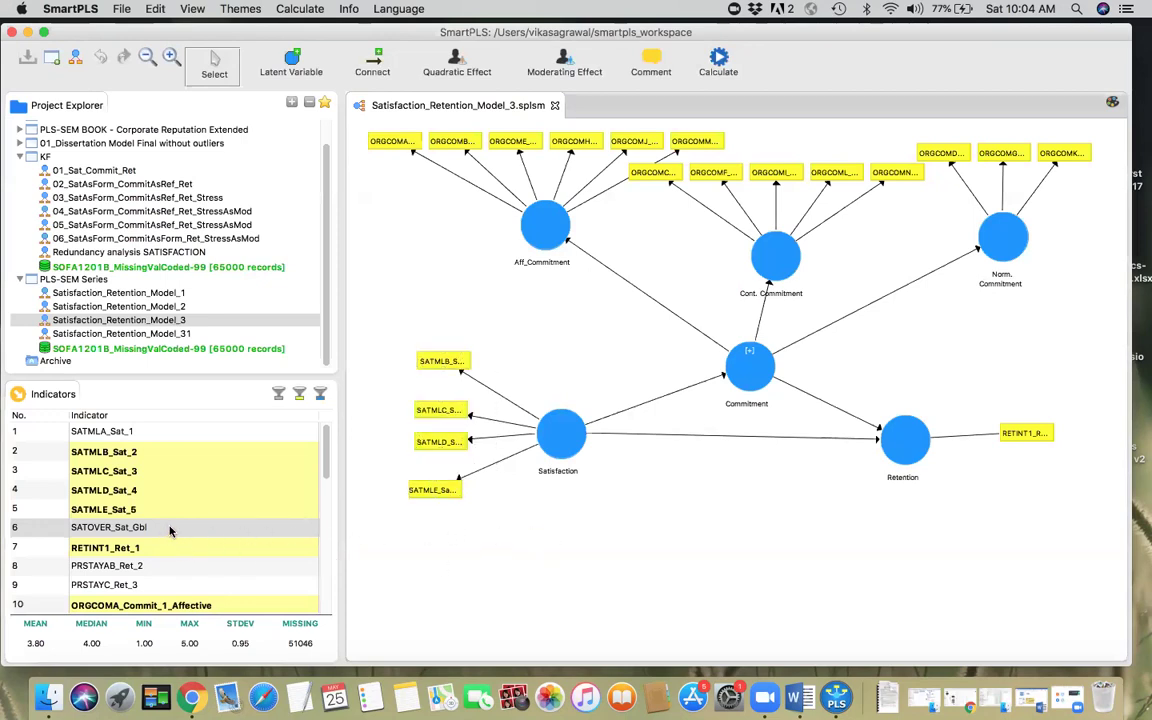
pyautogui.moveTo(170, 531); pyautogui.dragTo(532, 497)
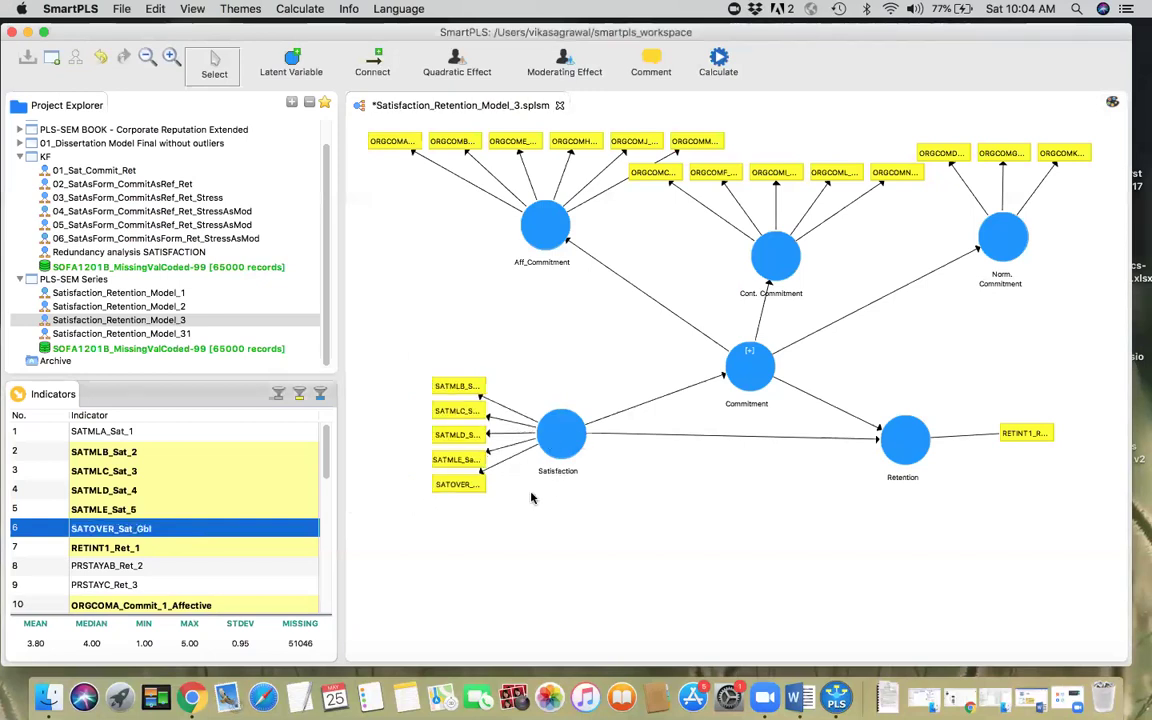
pyautogui.moveTo(401, 345); pyautogui.dragTo(496, 474)
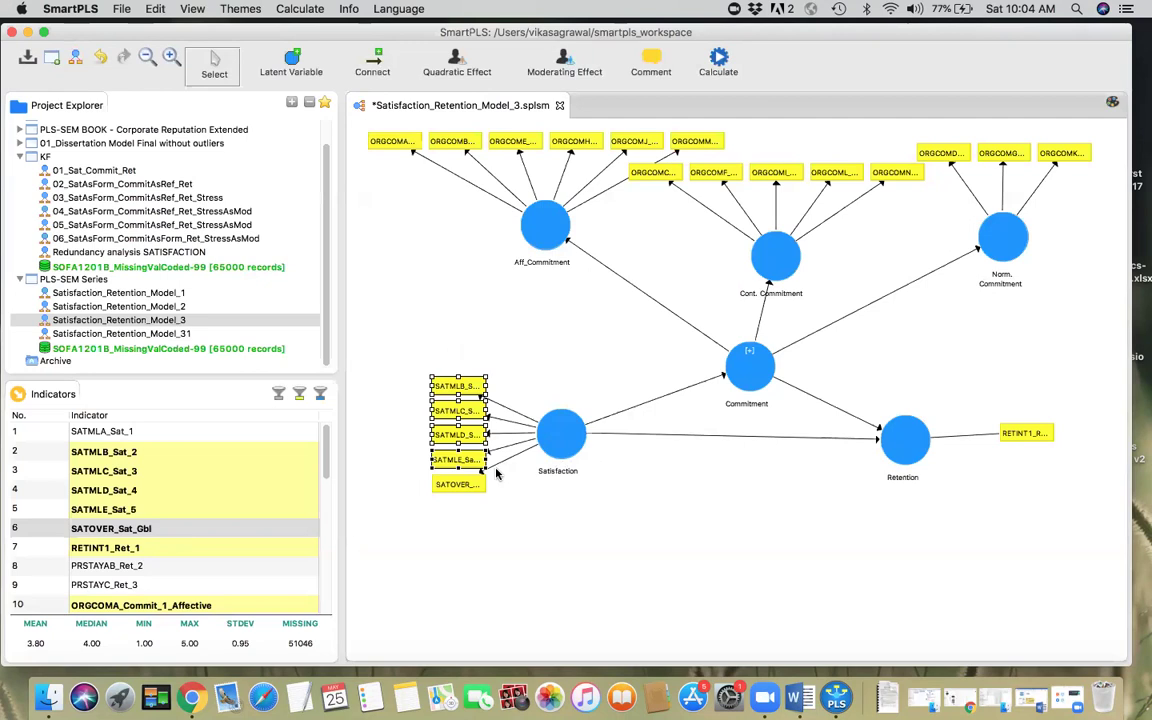
pyautogui.press('Delete')
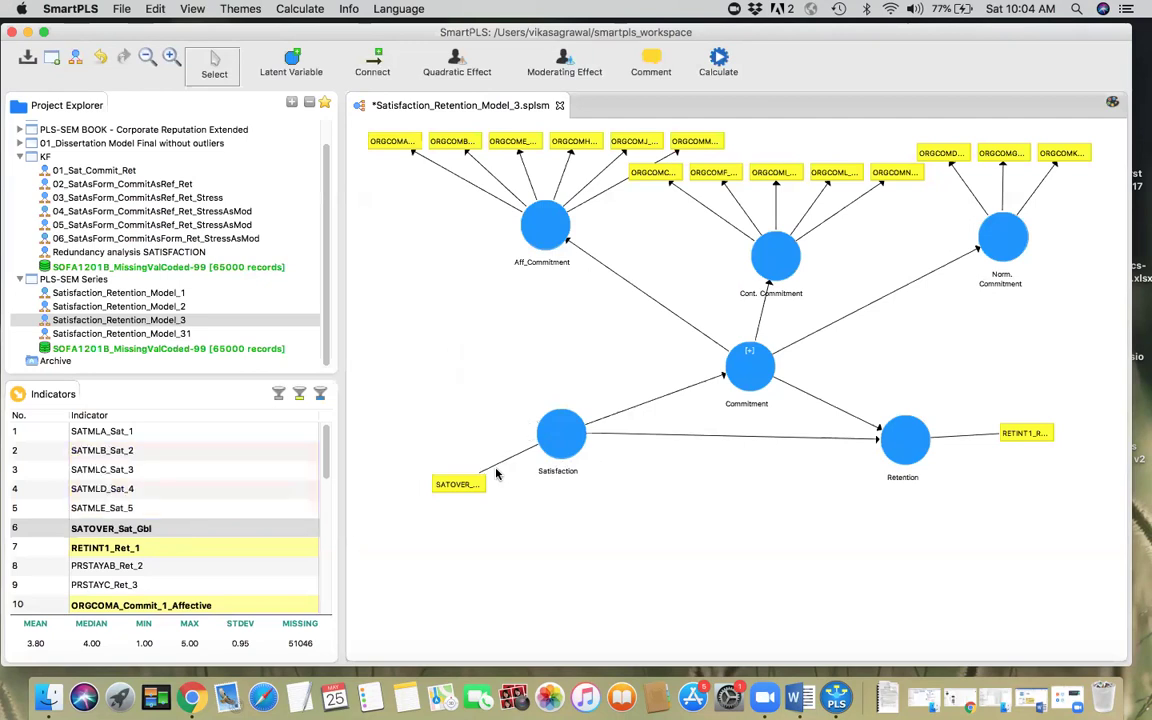
pyautogui.click(460, 484)
pyautogui.moveTo(450, 436); pyautogui.dragTo(380, 430)
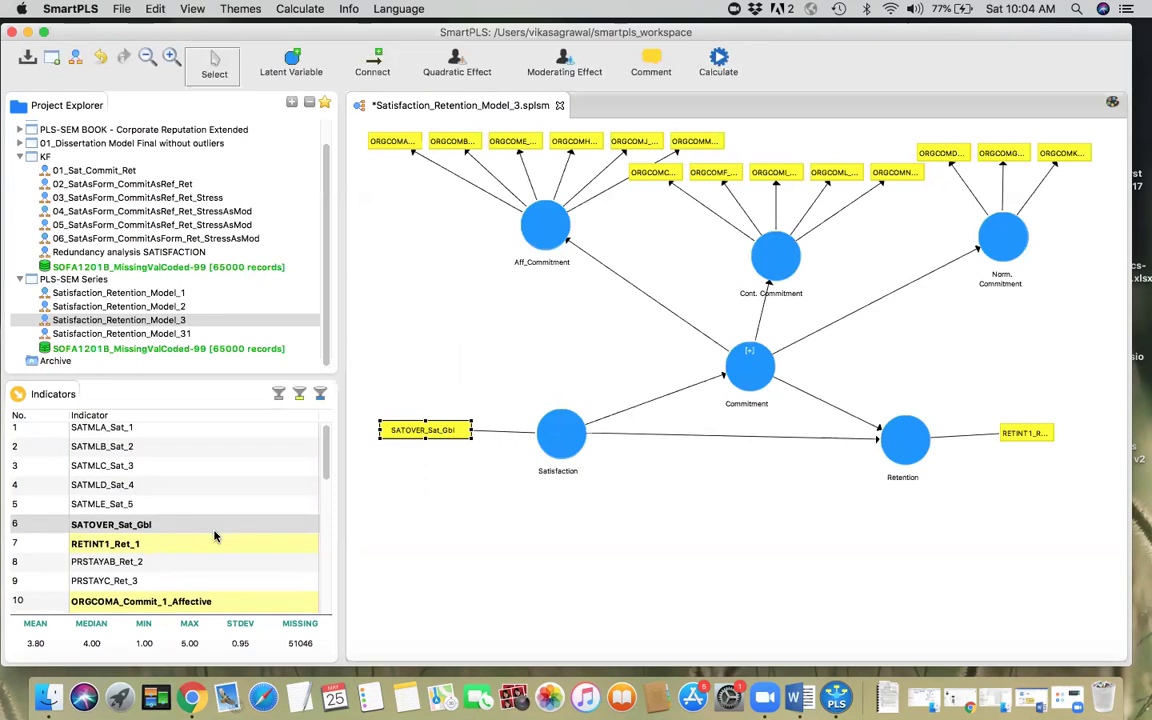
# Step: Add the indicators PRSTAYAB_Ret_2 and PRSTAYC_Ret_3 to the Retention construct
pyautogui.click(148, 568)
pyautogui.keyDown('shift'); pyautogui.click(143, 580); pyautogui.keyUp('shift')
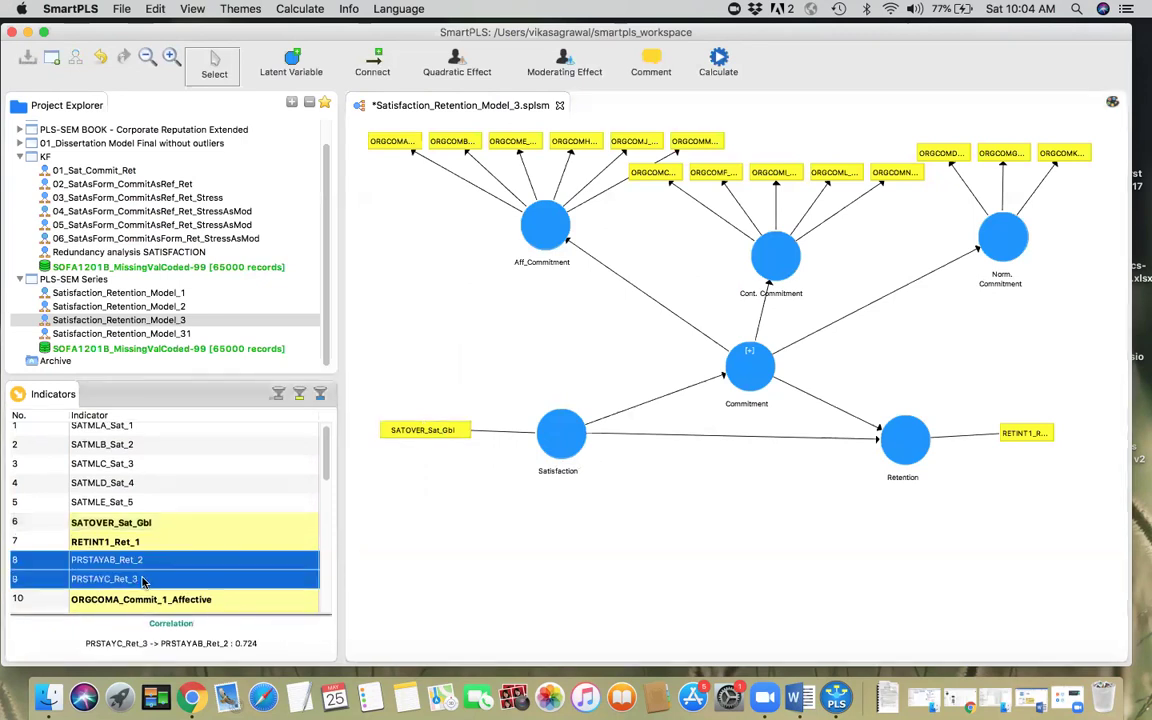
pyautogui.moveTo(148, 568); pyautogui.dragTo(907, 437)
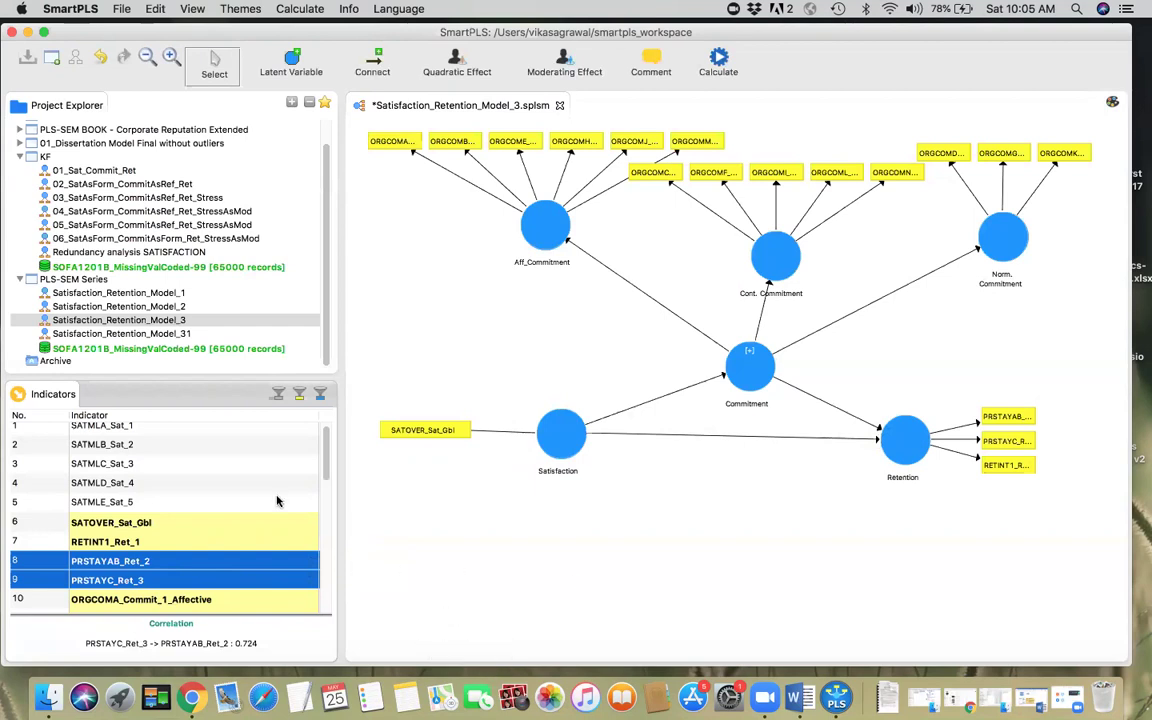
# Step: Add a Stress construct measured by WSTRESS_Stress_1 and PSTRESS_Stress_2 below Commitment, and connect it to Retention
pyautogui.scroll(-10, 255, 533)
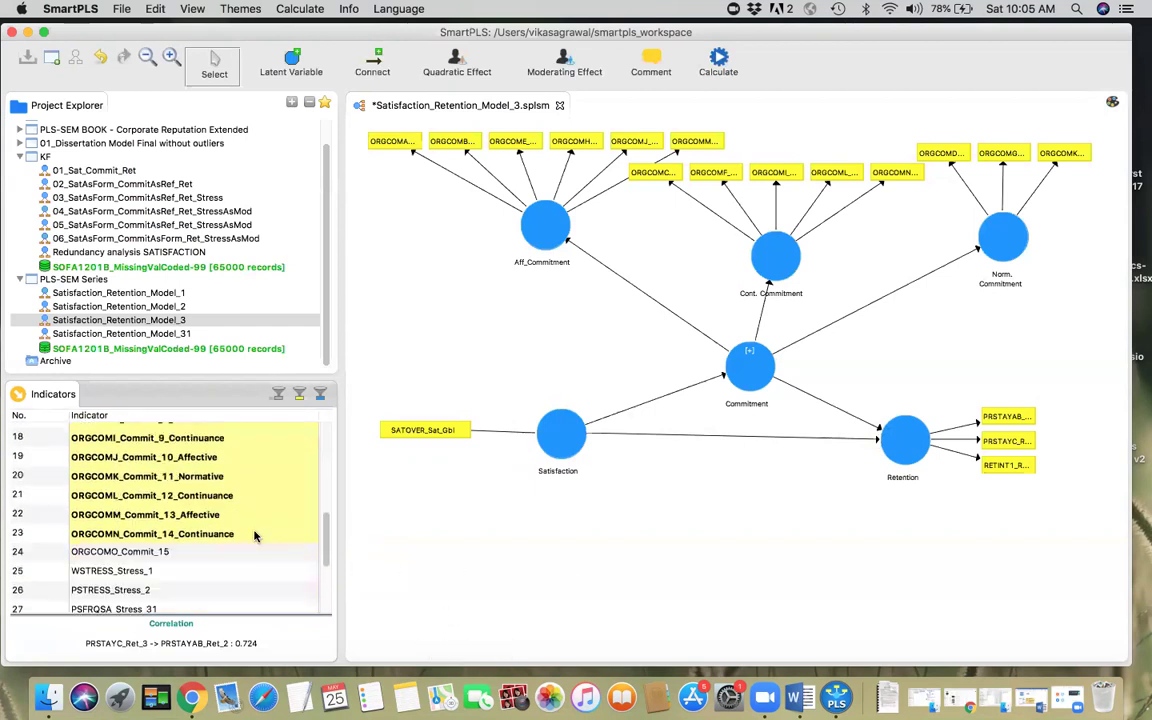
pyautogui.scroll(3, 255, 535)
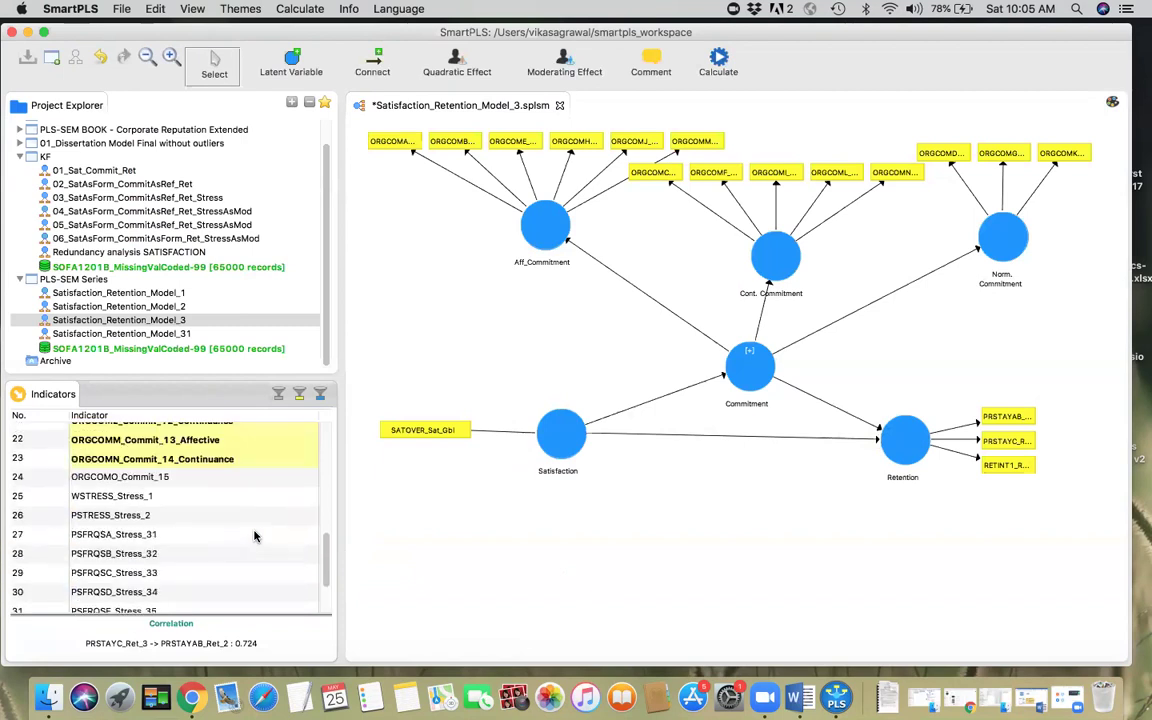
pyautogui.click(123, 495)
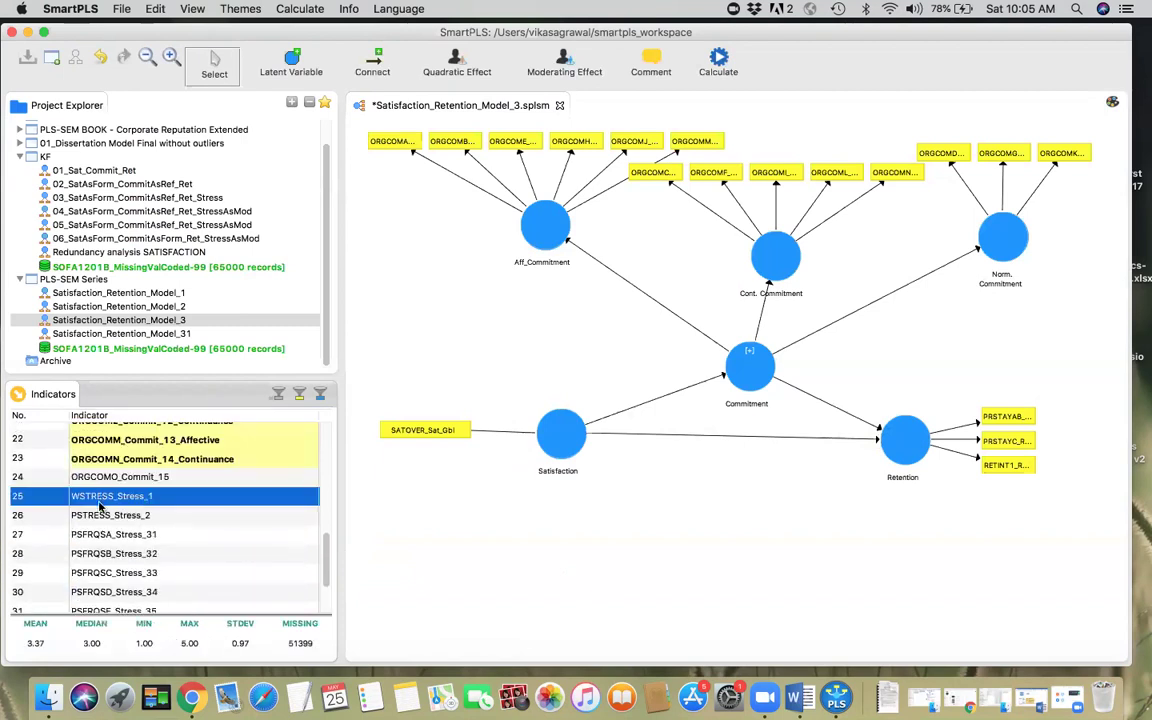
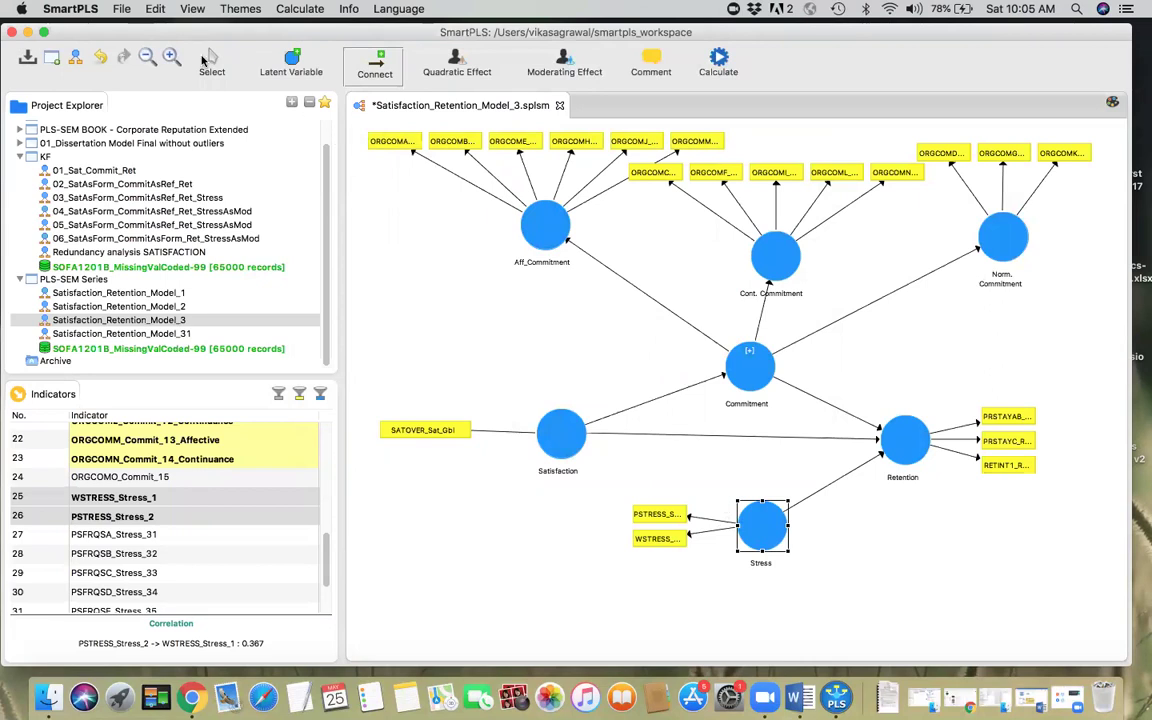
pyautogui.click(205, 62)
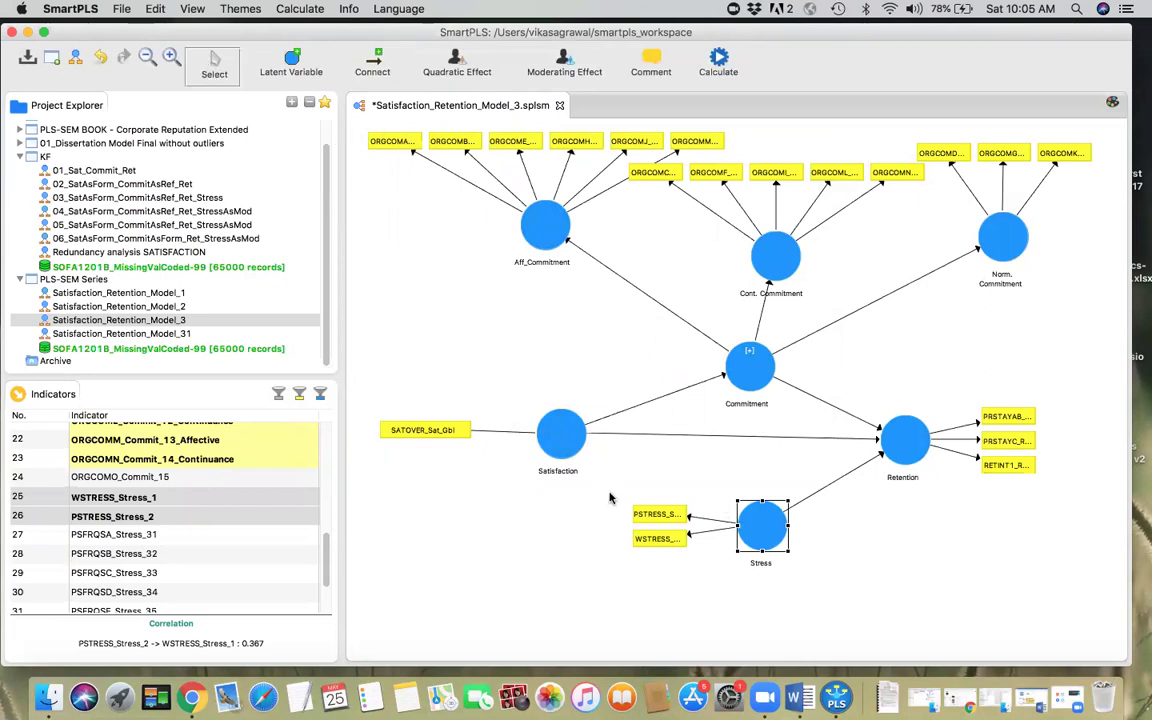
# Step: Switch the Stress construct's measurement model from reflective to formative
pyautogui.rightClick(756, 525)
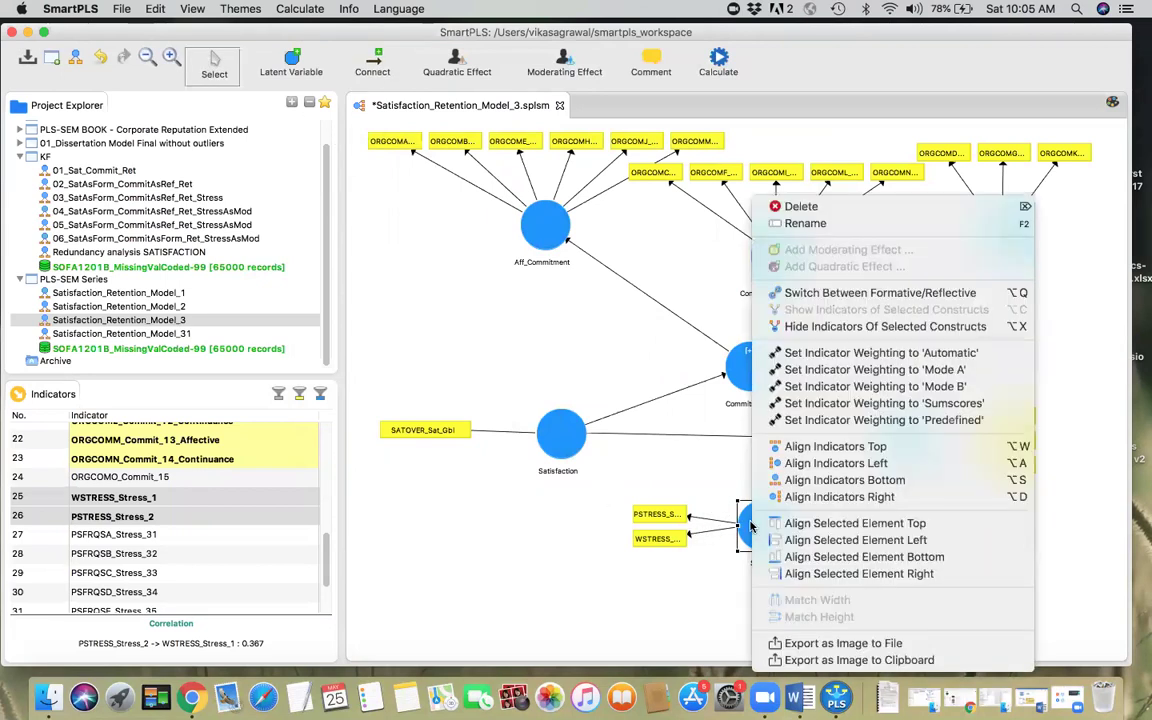
pyautogui.click(835, 295)
pyautogui.click(705, 578)
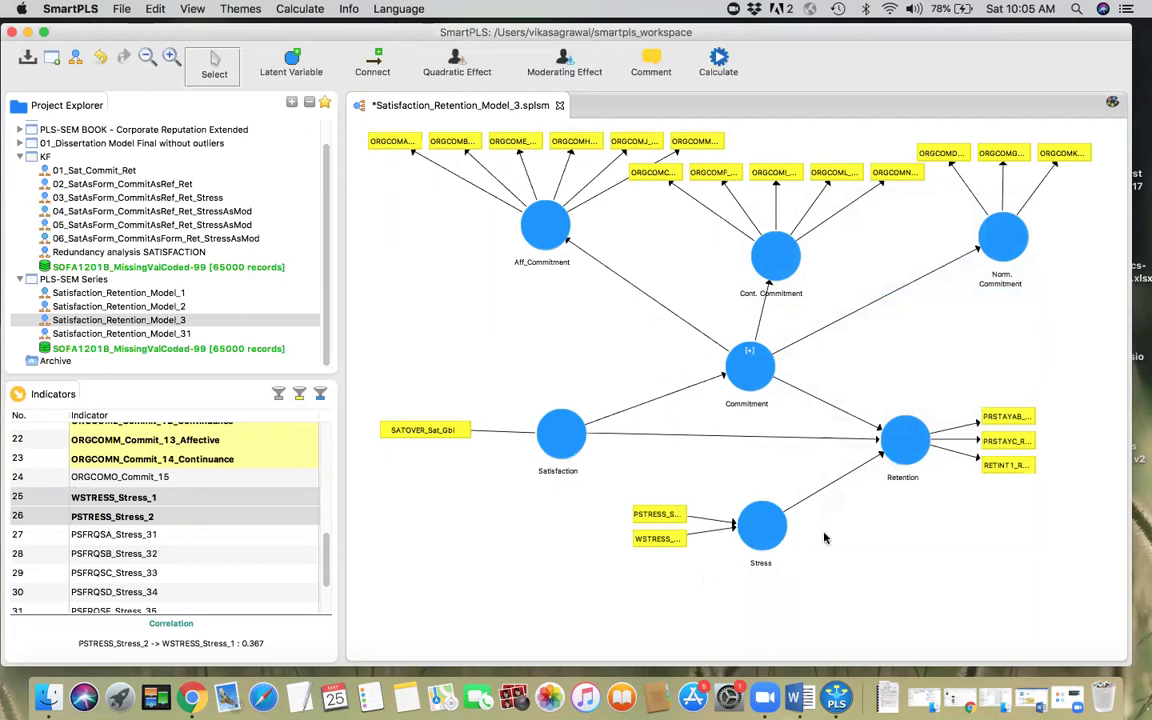
# Step: Add a moderating effect on Retention with Stress as moderator and Satisfaction as independent variable, using the Two Stage method
pyautogui.click(564, 62)
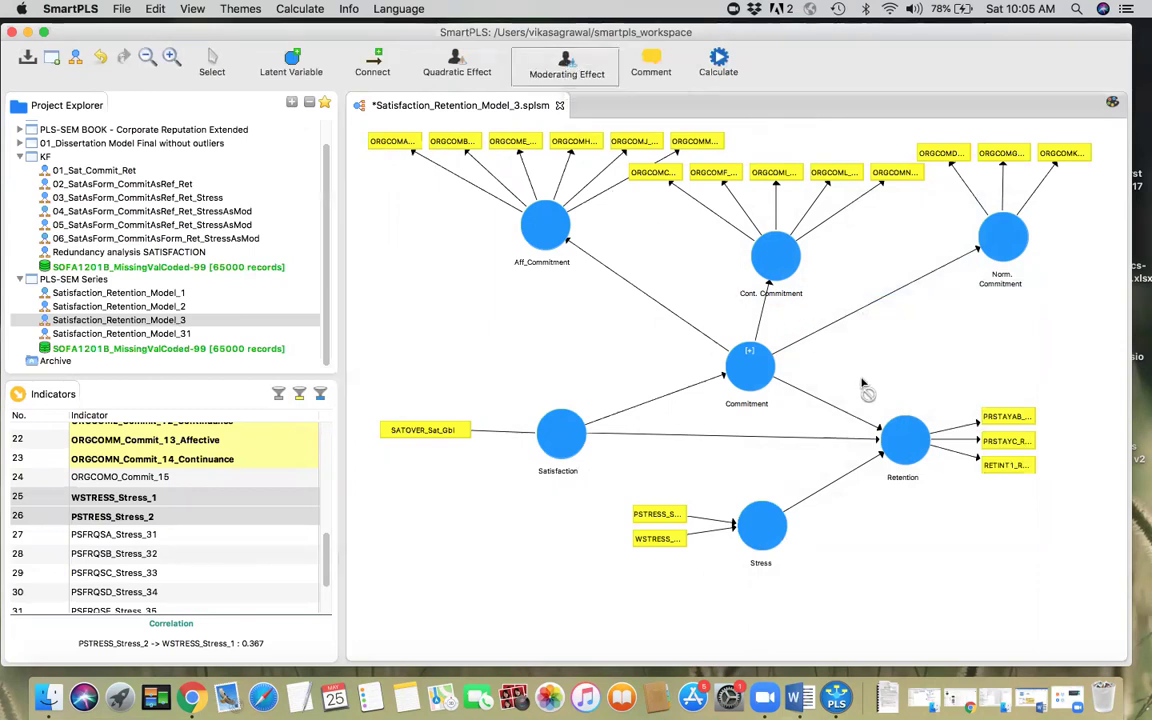
pyautogui.click(903, 448)
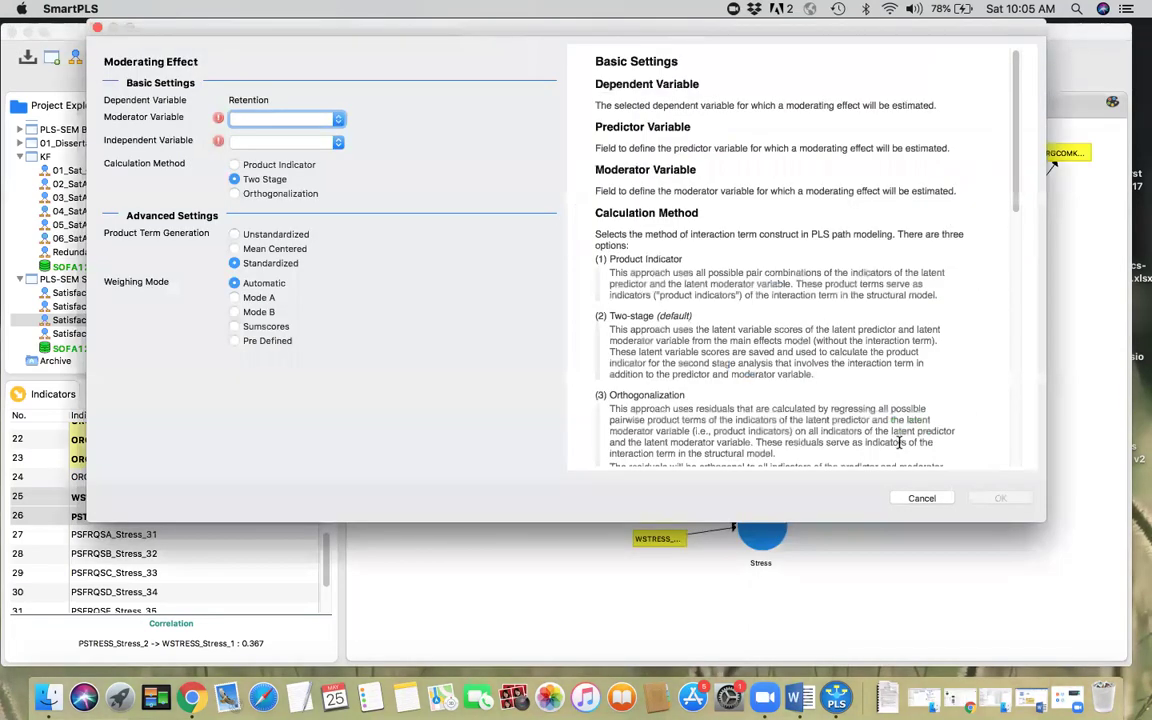
pyautogui.click(263, 123)
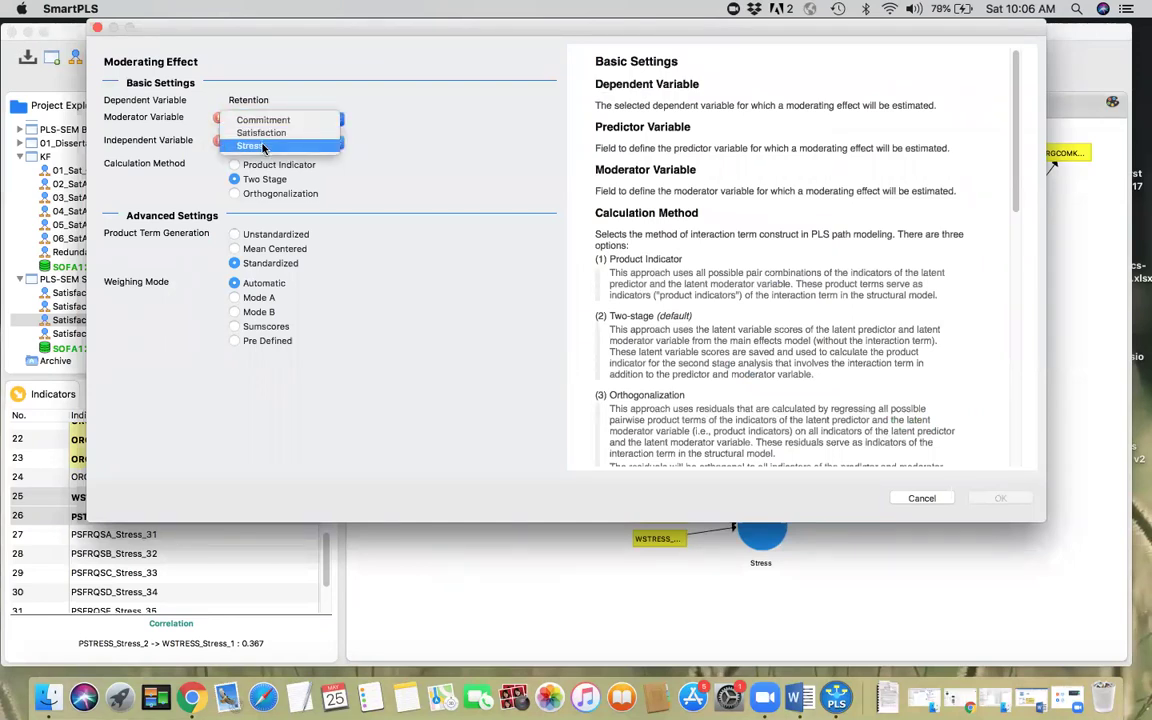
pyautogui.click(263, 147)
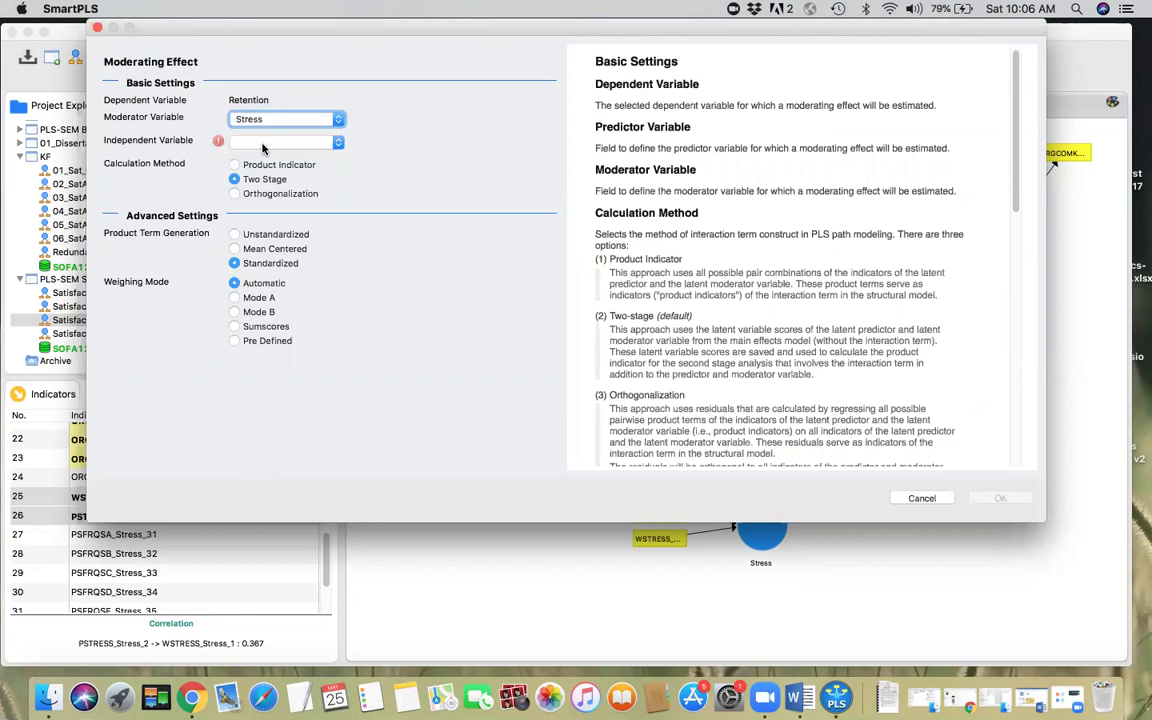
pyautogui.click(264, 145)
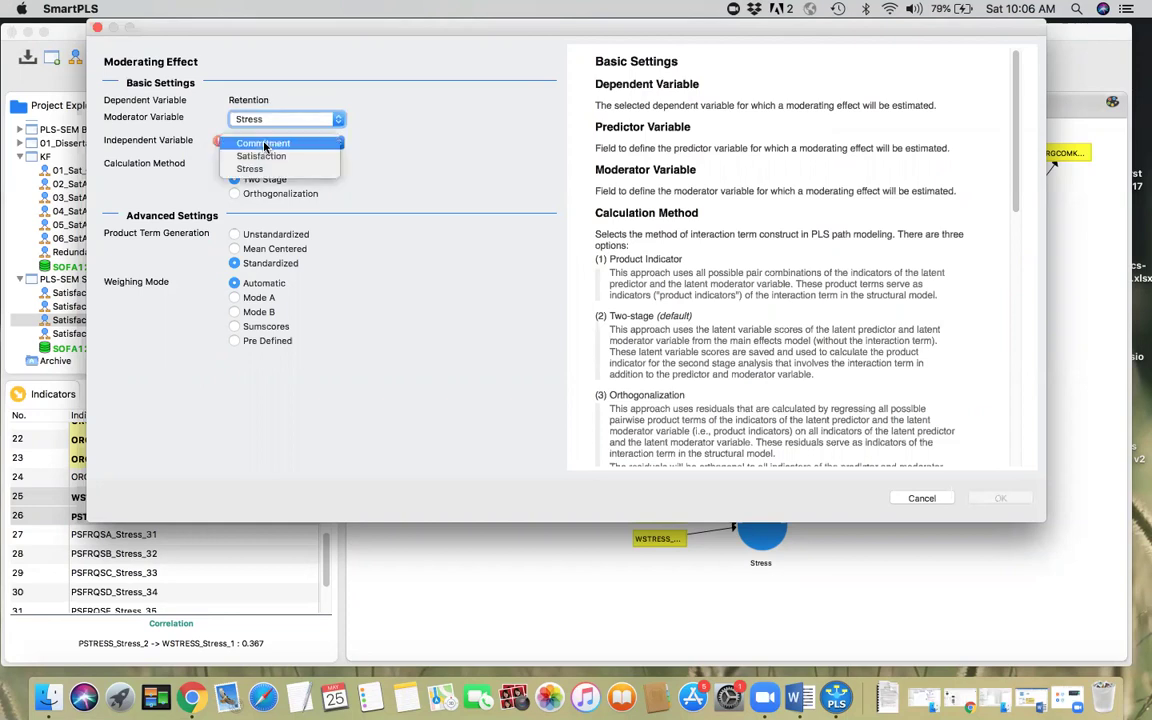
pyautogui.click(262, 157)
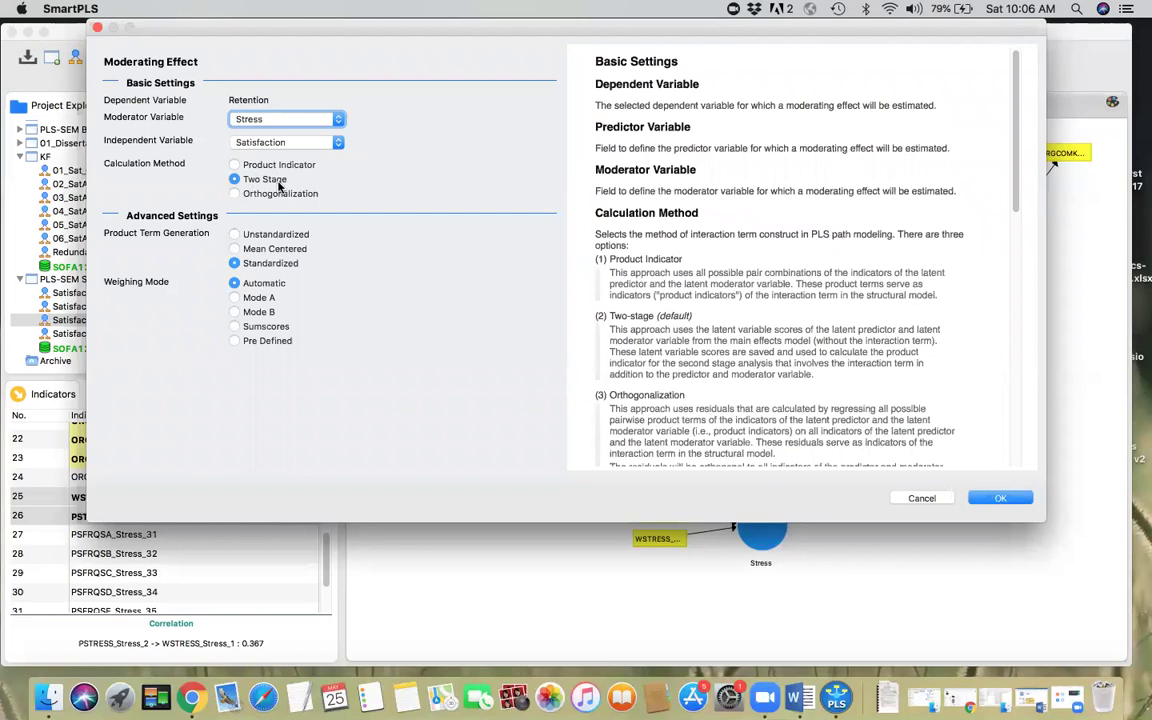
pyautogui.click(1001, 499)
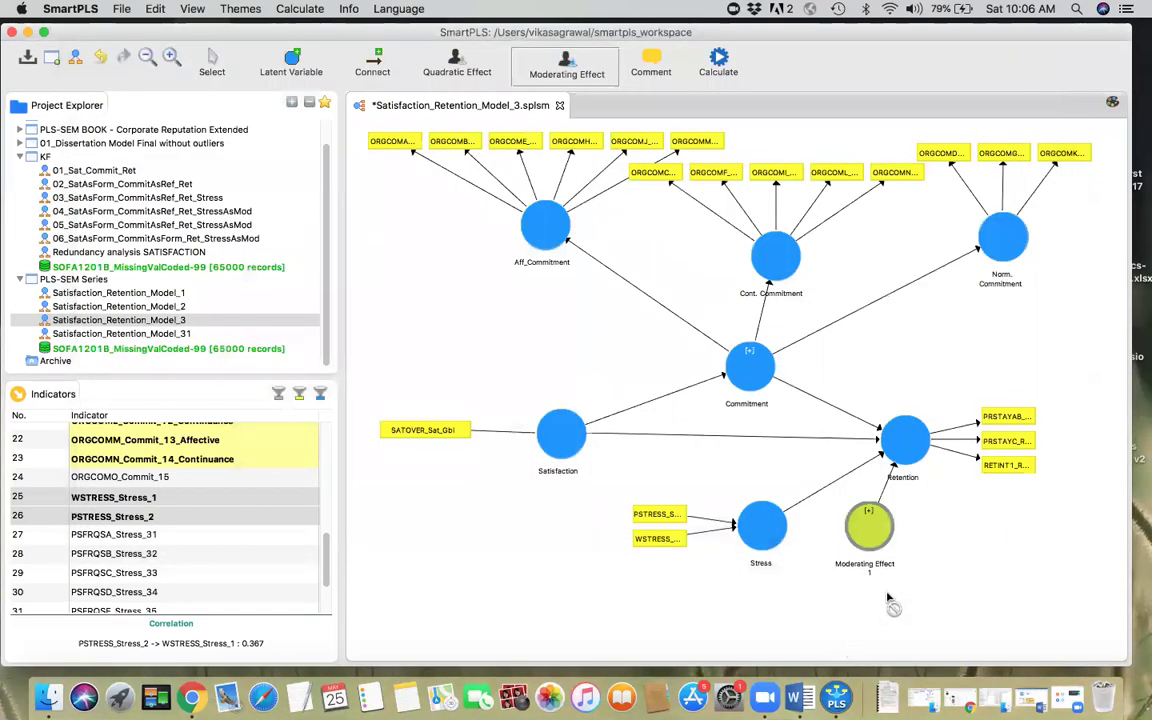
# Step: Rename the moderating effect construct as "Moderating Effect of Stress on Sat->Ret"
pyautogui.rightClick(867, 530)
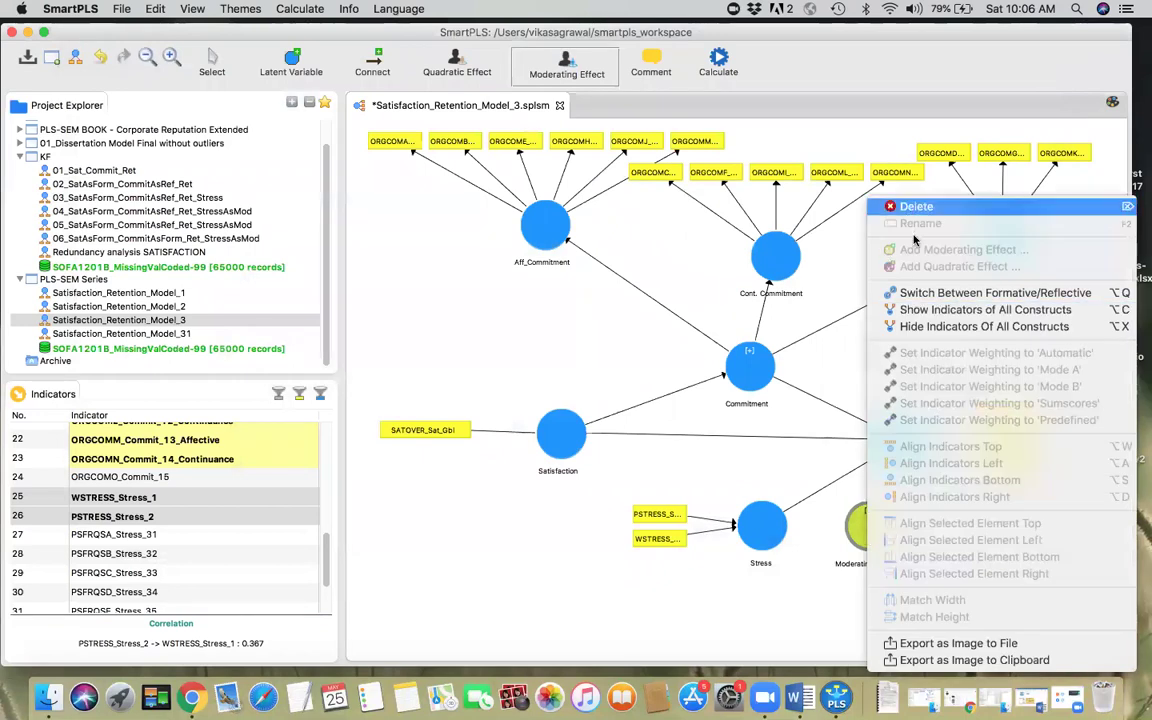
pyautogui.click(213, 70)
pyautogui.click(213, 70)
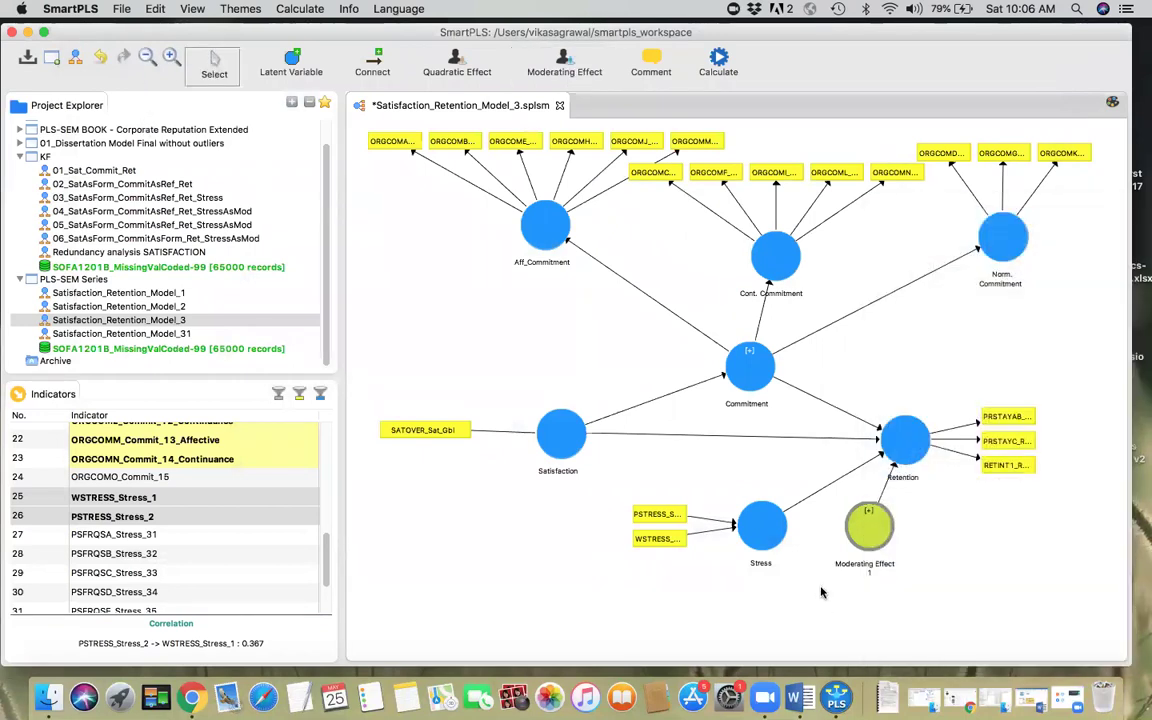
pyautogui.rightClick(867, 527)
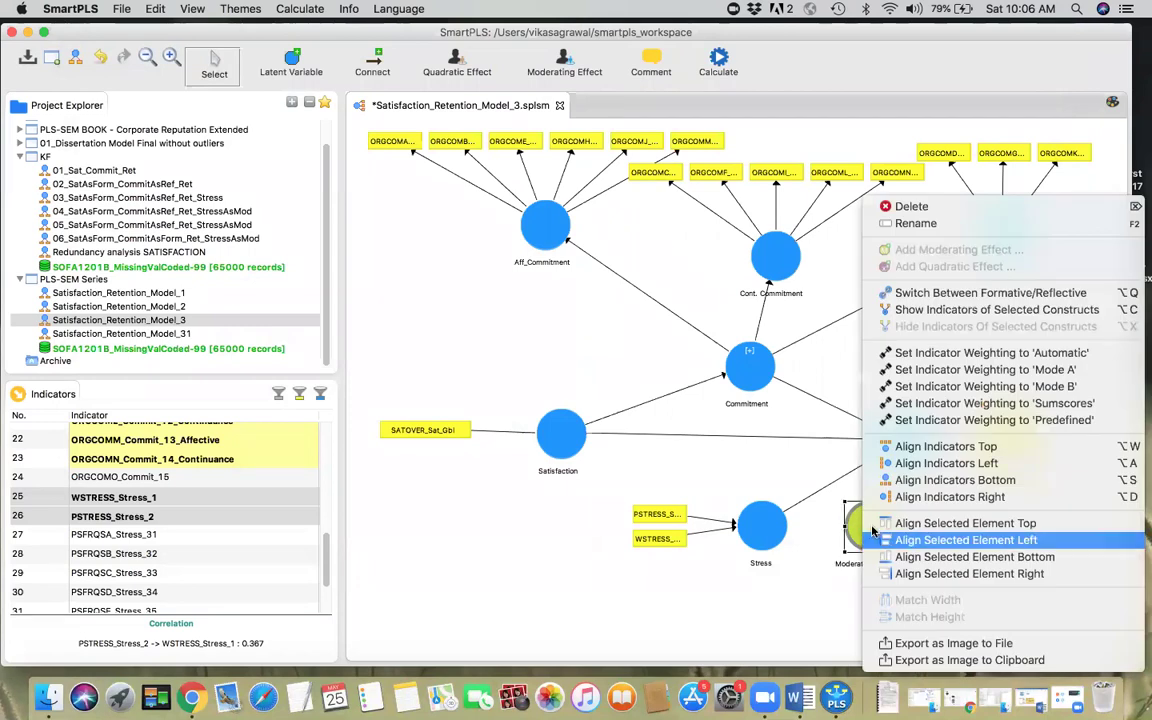
pyautogui.click(928, 223)
pyautogui.click(470, 249)
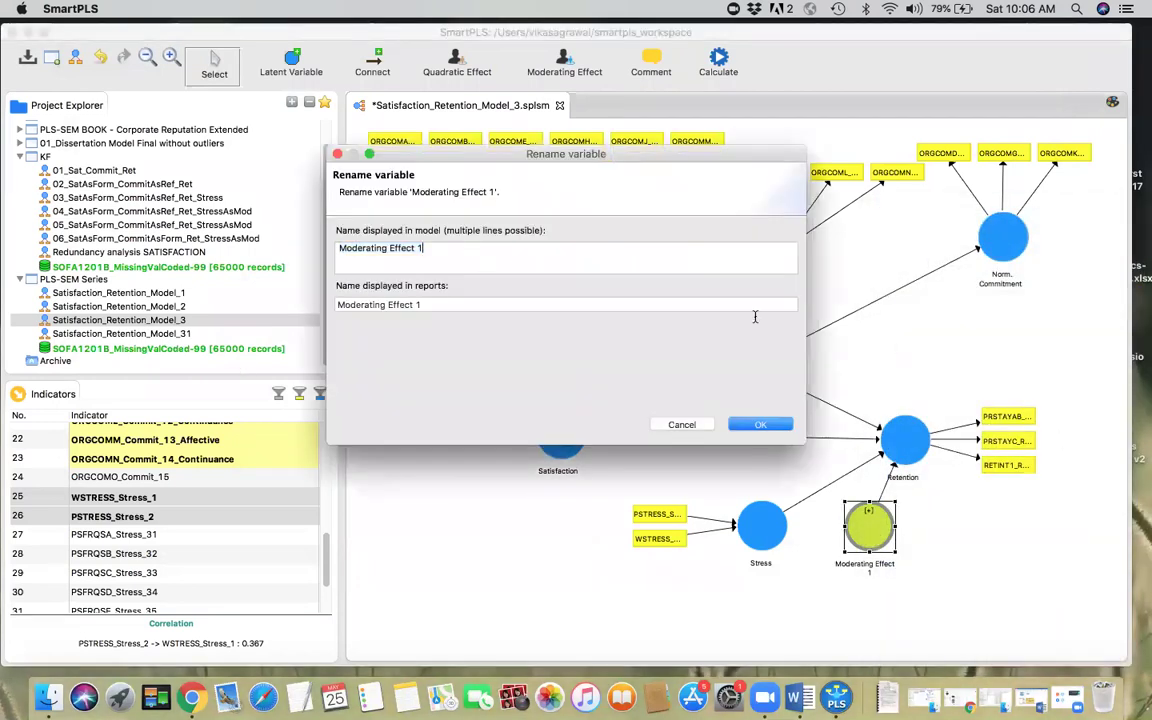
pyautogui.write('of Stress on Sat->')
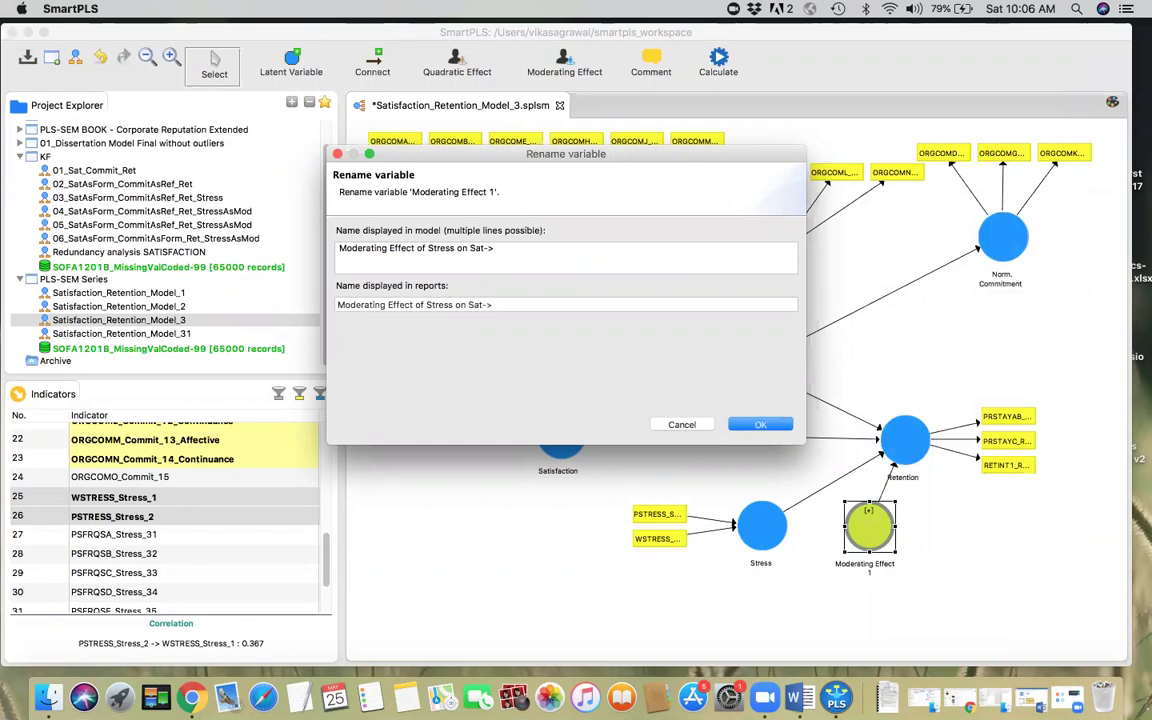
pyautogui.press('BackSpace')
pyautogui.write('Ret')
pyautogui.click(763, 424)
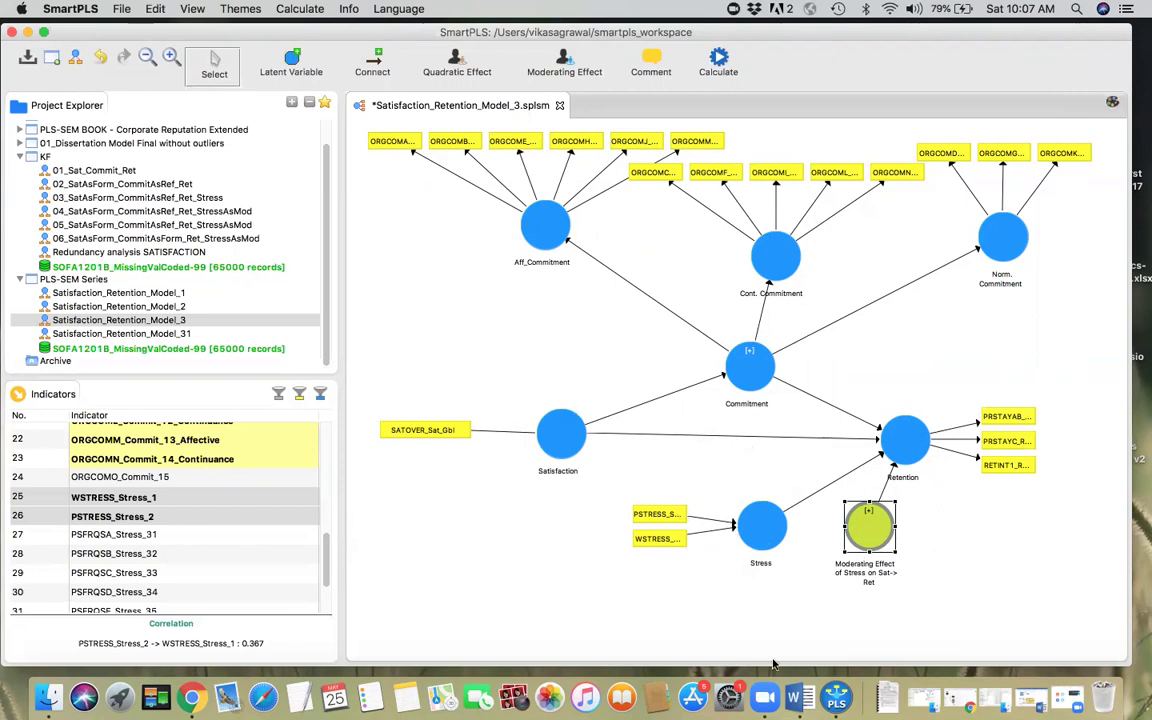
# Step: Switch to the Model document in Word and review the assessment criteria for reflective and formative measurement models
pyautogui.click(800, 697)
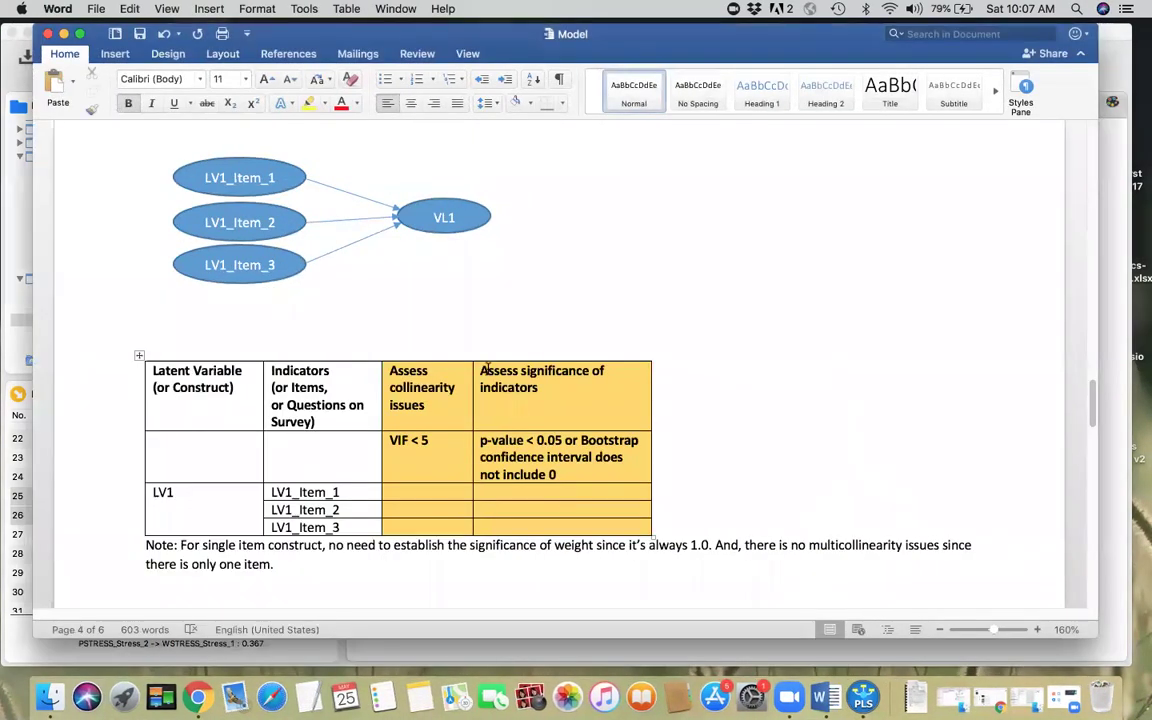
pyautogui.scroll(-3, 487, 366)
pyautogui.scroll(20, 487, 366)
pyautogui.scroll(15, 487, 372)
pyautogui.scroll(-20, 488, 372)
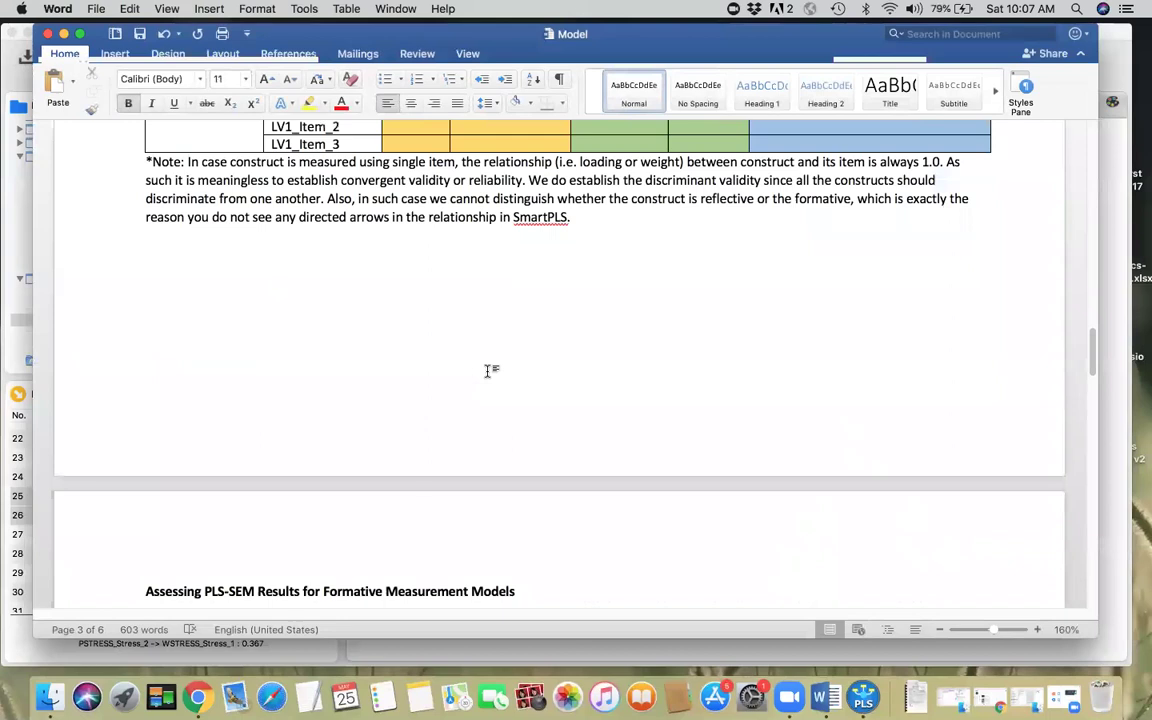
pyautogui.scroll(-5, 491, 371)
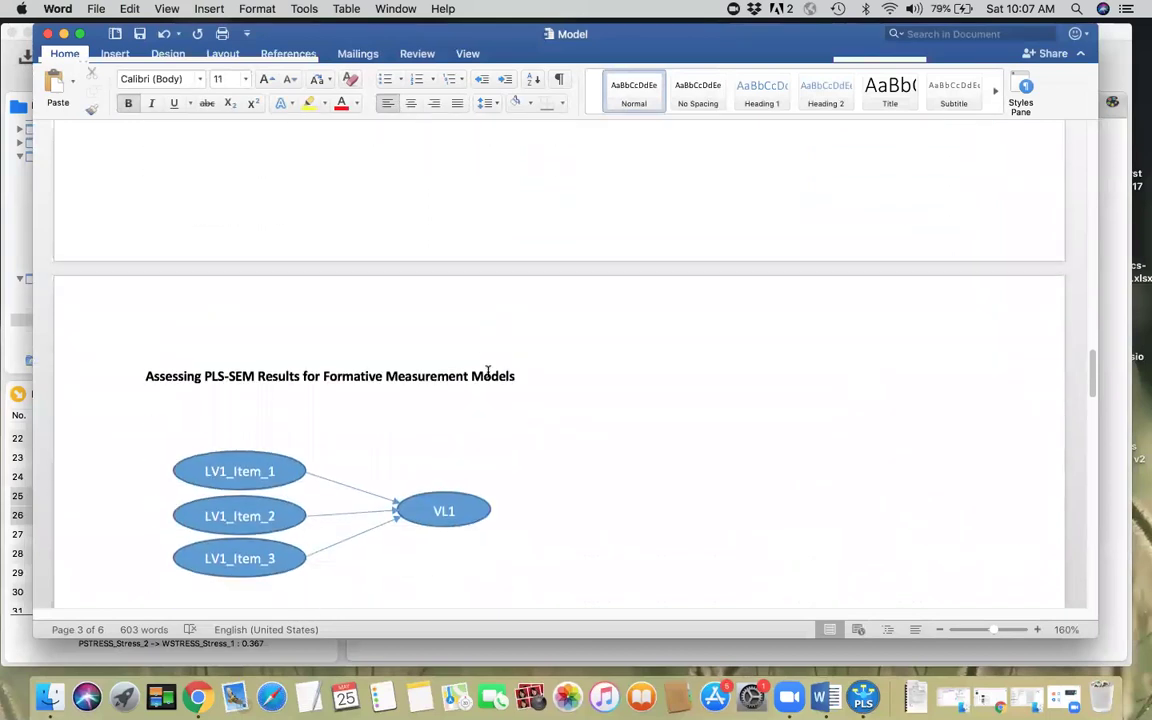
pyautogui.scroll(-8, 487, 372)
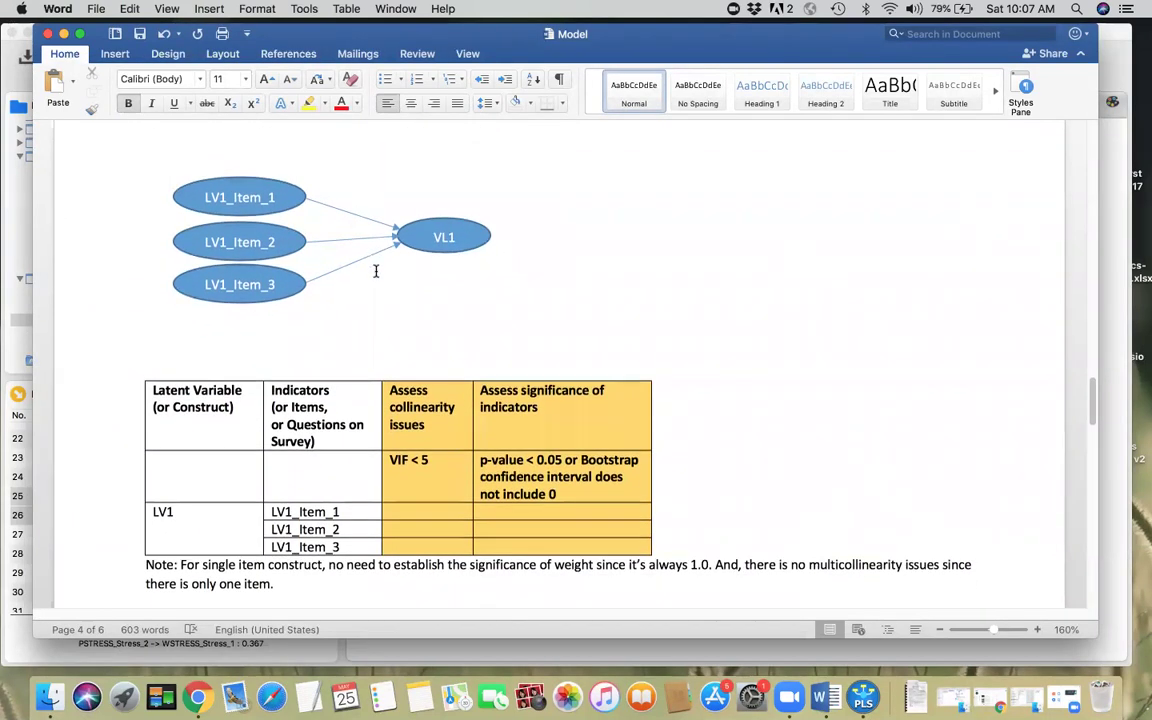
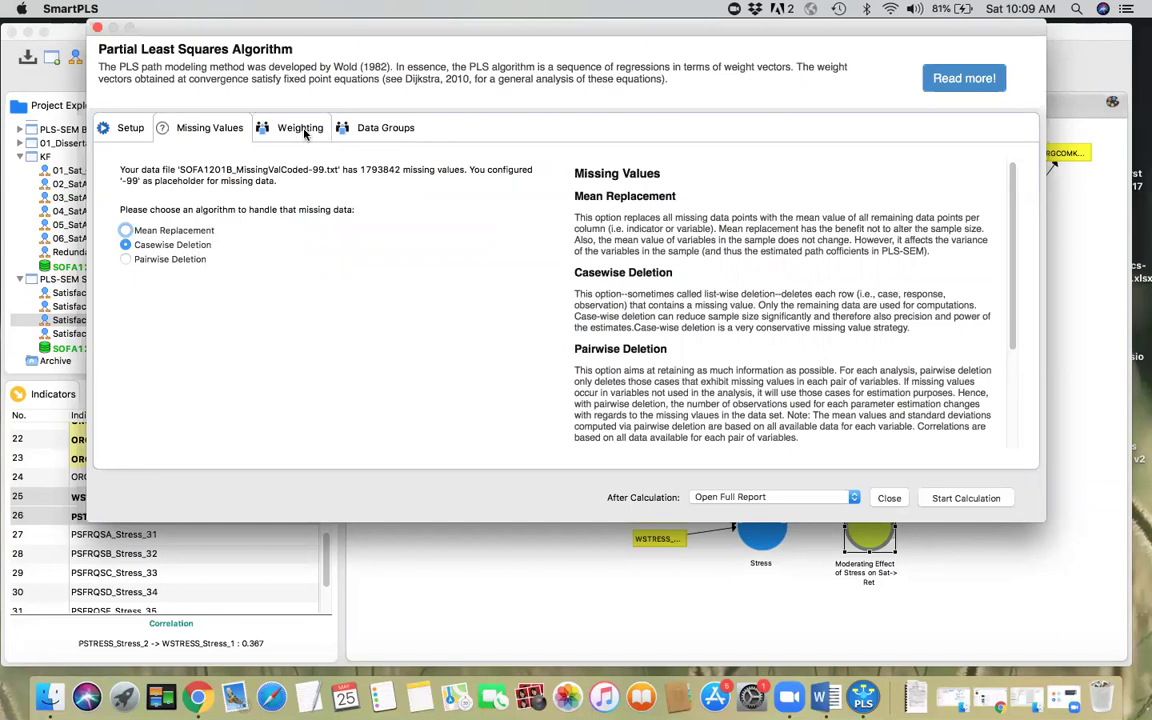
# Step: Check that no weighting vector is set and run the PLS algorithm with casewise deletion, opening the full report
pyautogui.click(300, 128)
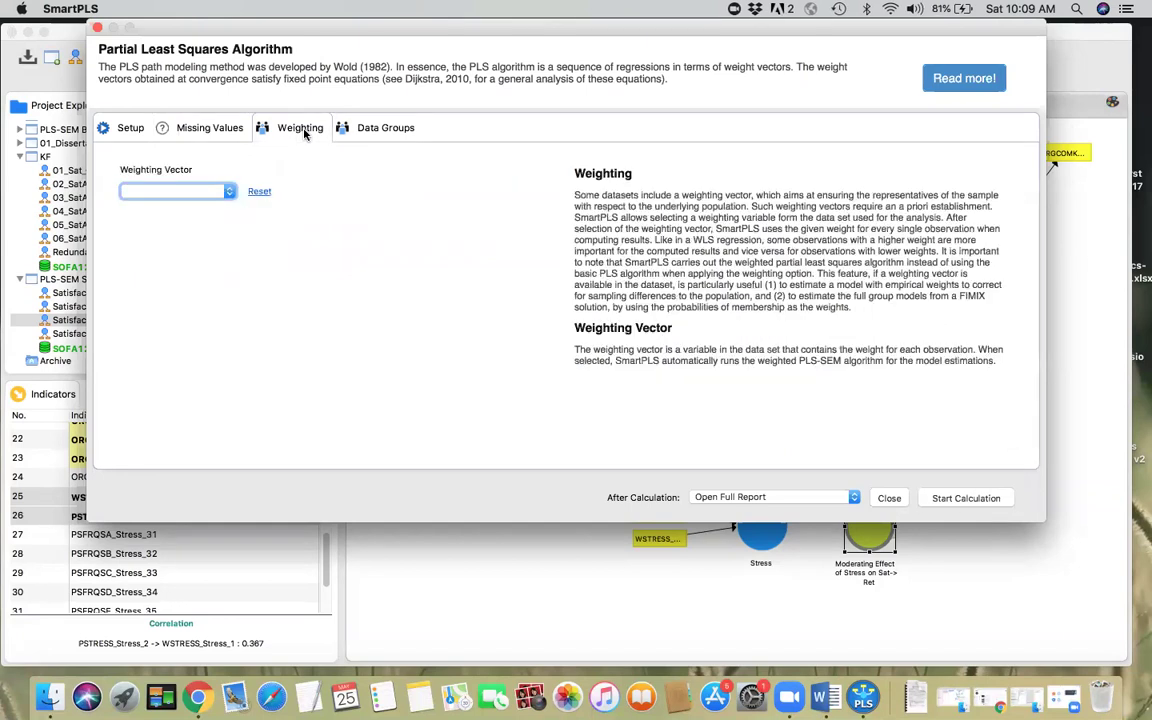
pyautogui.click(116, 120)
pyautogui.click(937, 500)
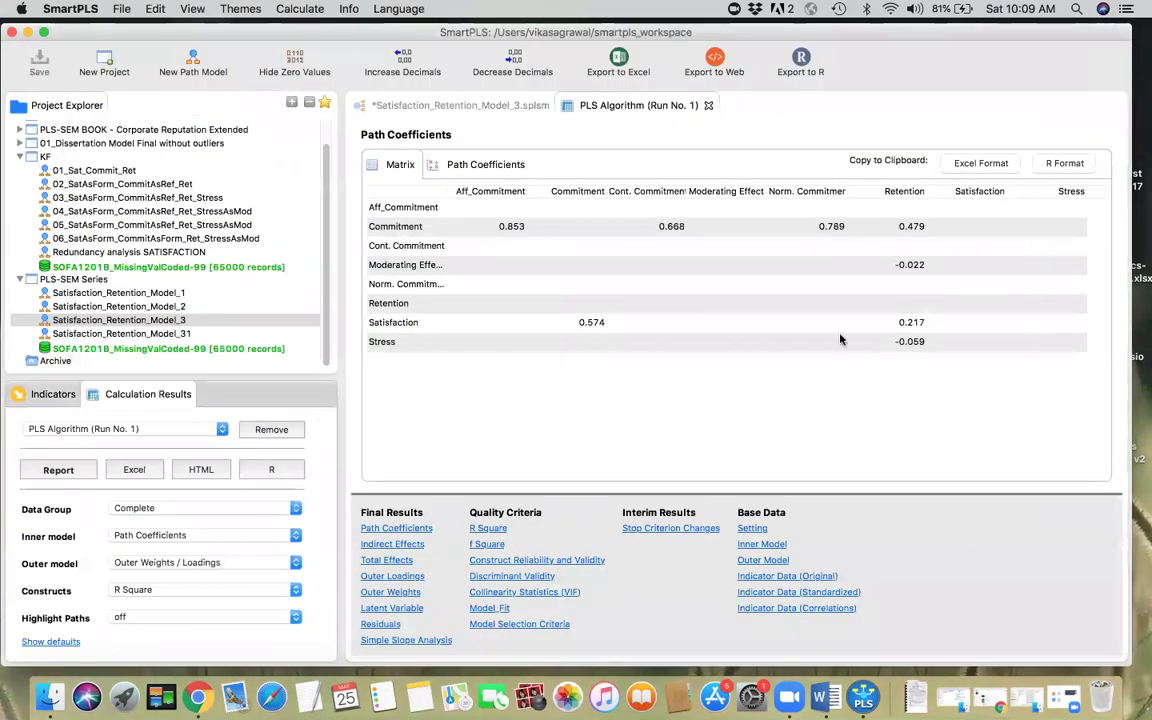
# Step: Return to the Satisfaction_Retention_Model_3 diagram and move the moderating effect and Stress constructs slightly farther down from Retention
pyautogui.click(460, 106)
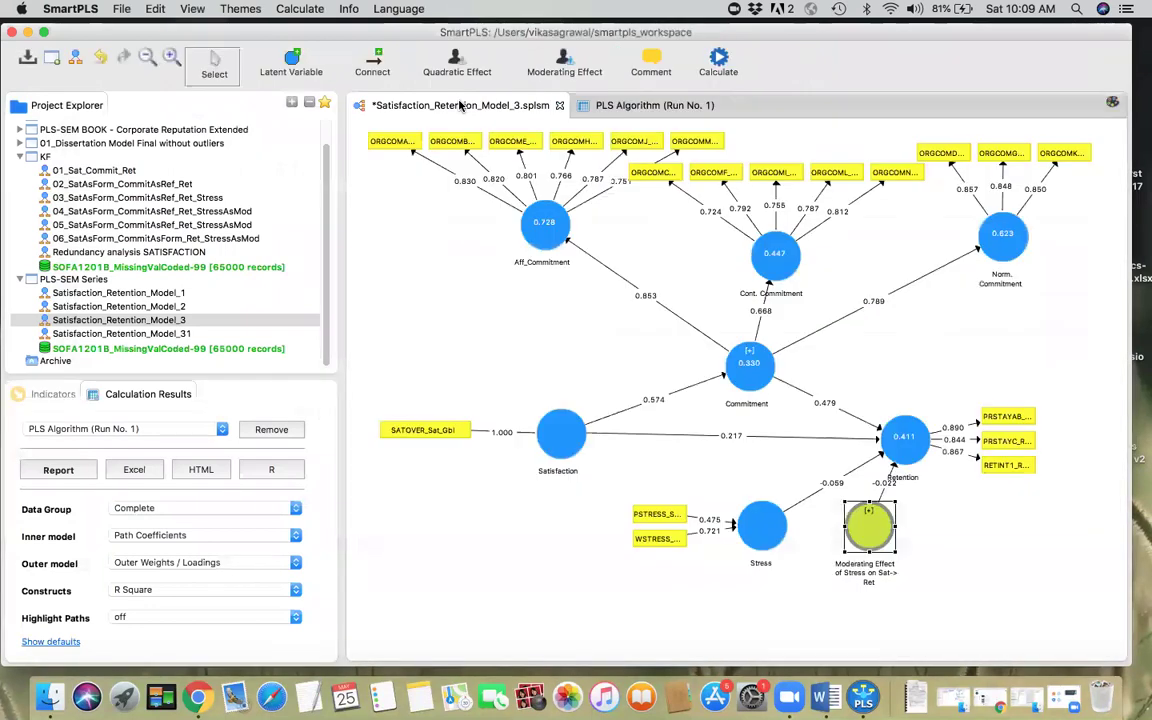
pyautogui.moveTo(868, 537); pyautogui.dragTo(875, 552)
pyautogui.click(768, 548)
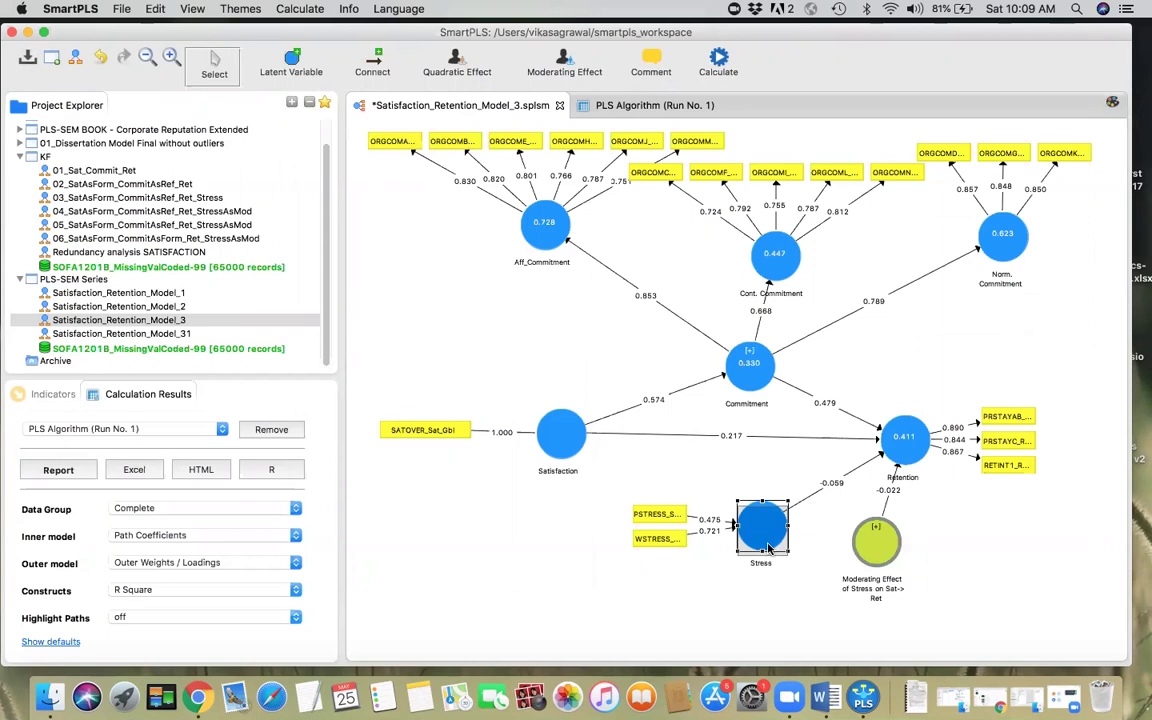
pyautogui.moveTo(768, 548); pyautogui.dragTo(764, 560)
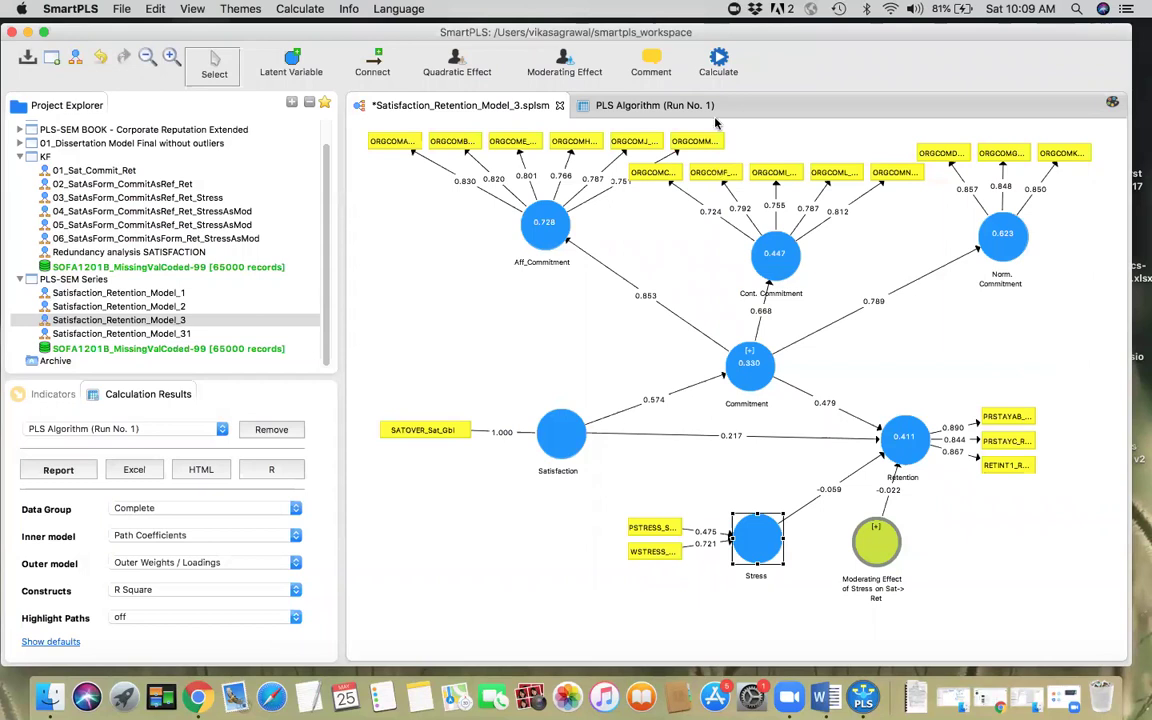
# Step: Run complete bootstrapping with 200 subsamples, BCa confidence intervals, a two-tailed test at 0.05, factor weighting and casewise deletion
pyautogui.click(716, 66)
pyautogui.click(753, 105)
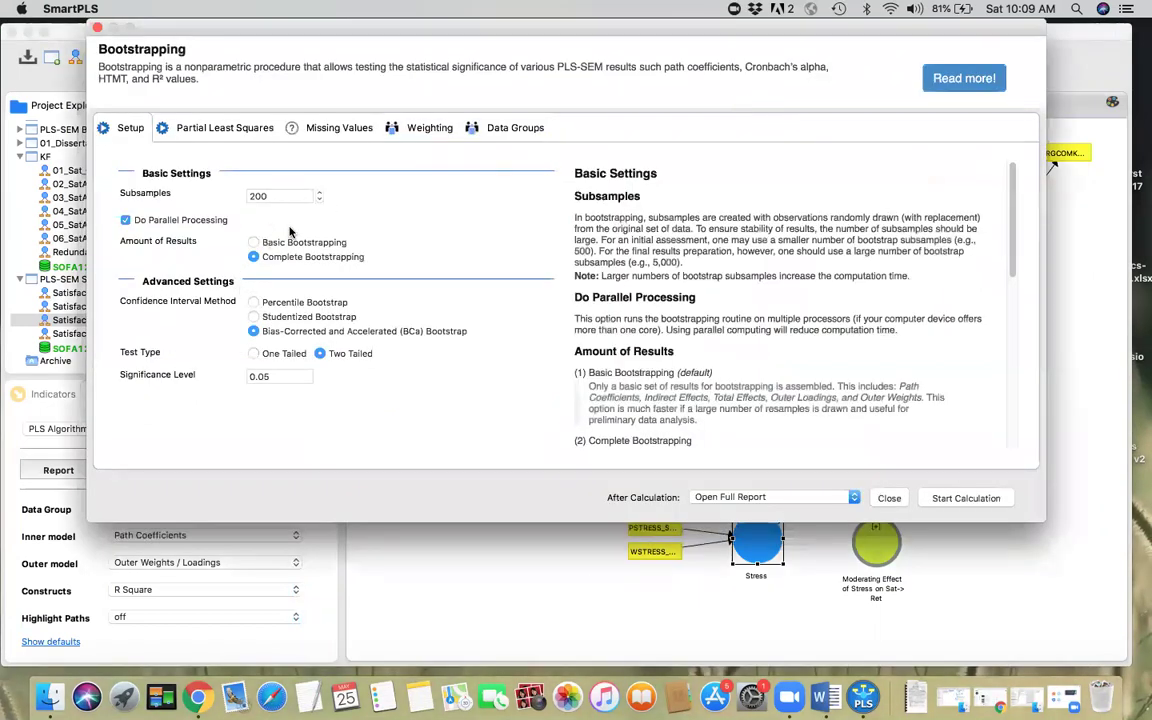
pyautogui.click(275, 196)
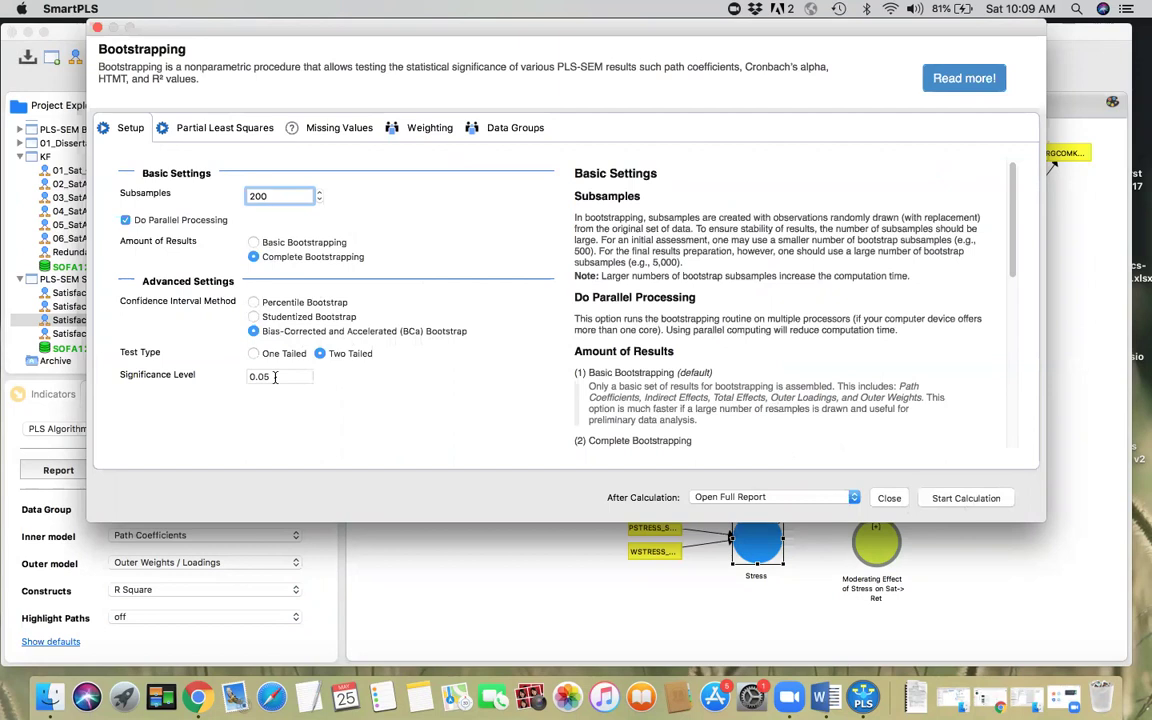
pyautogui.click(212, 134)
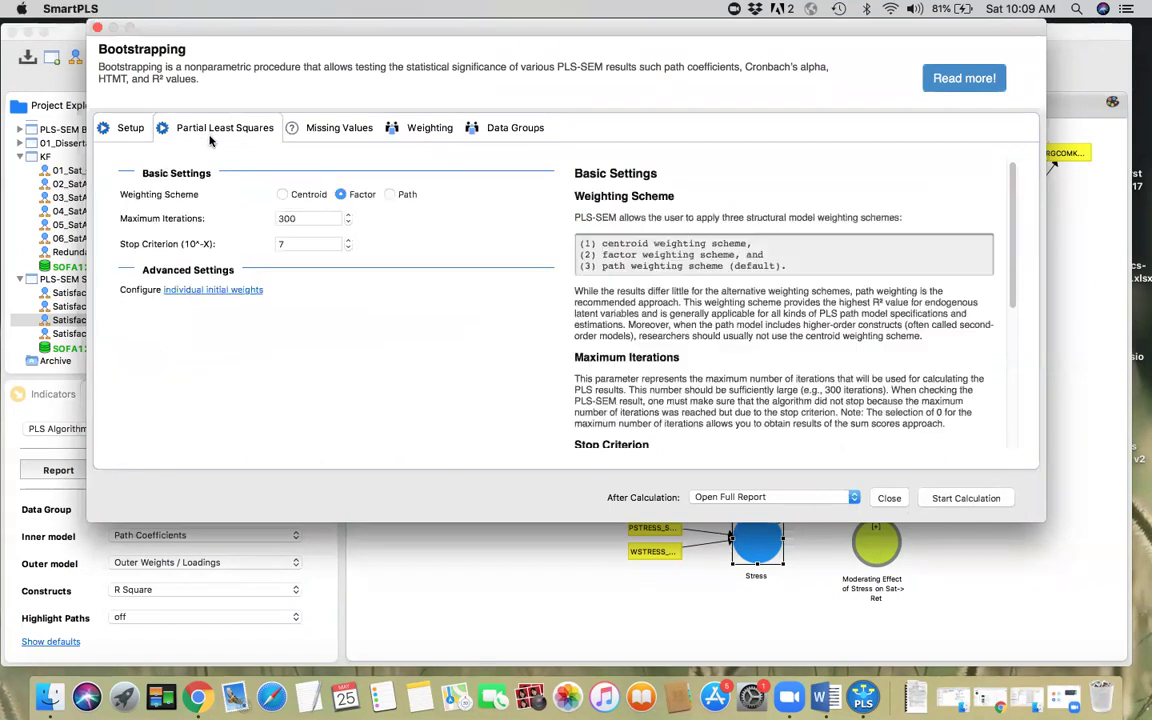
pyautogui.click(340, 128)
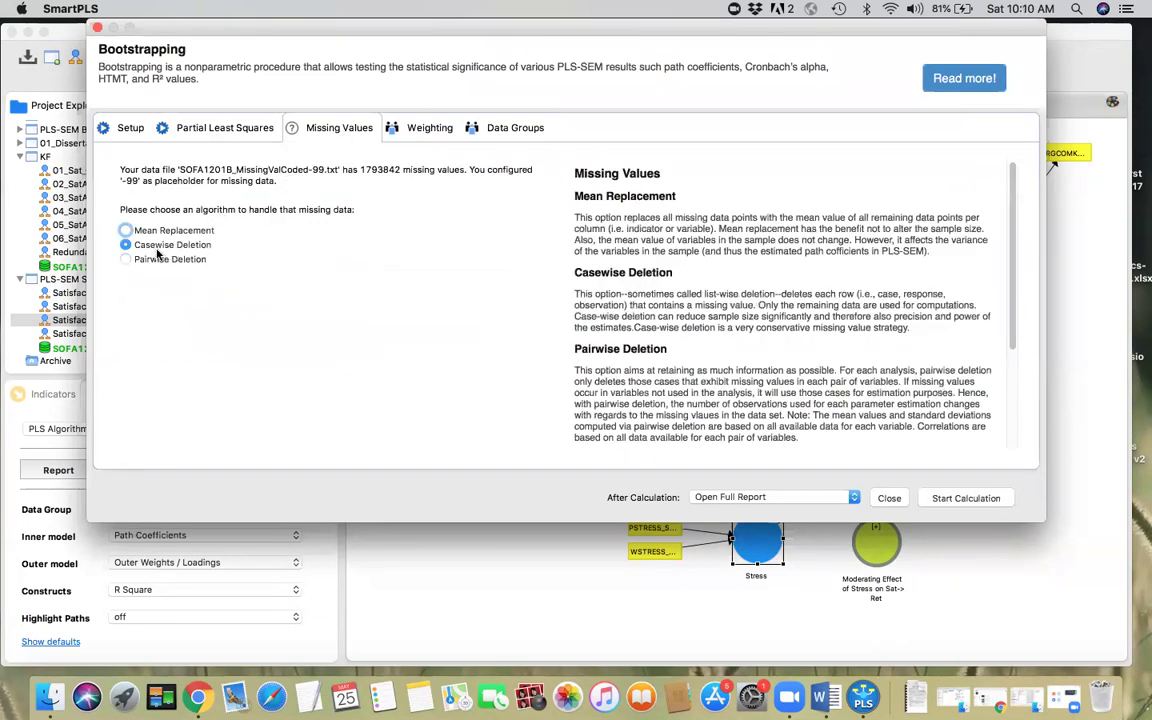
pyautogui.click(952, 500)
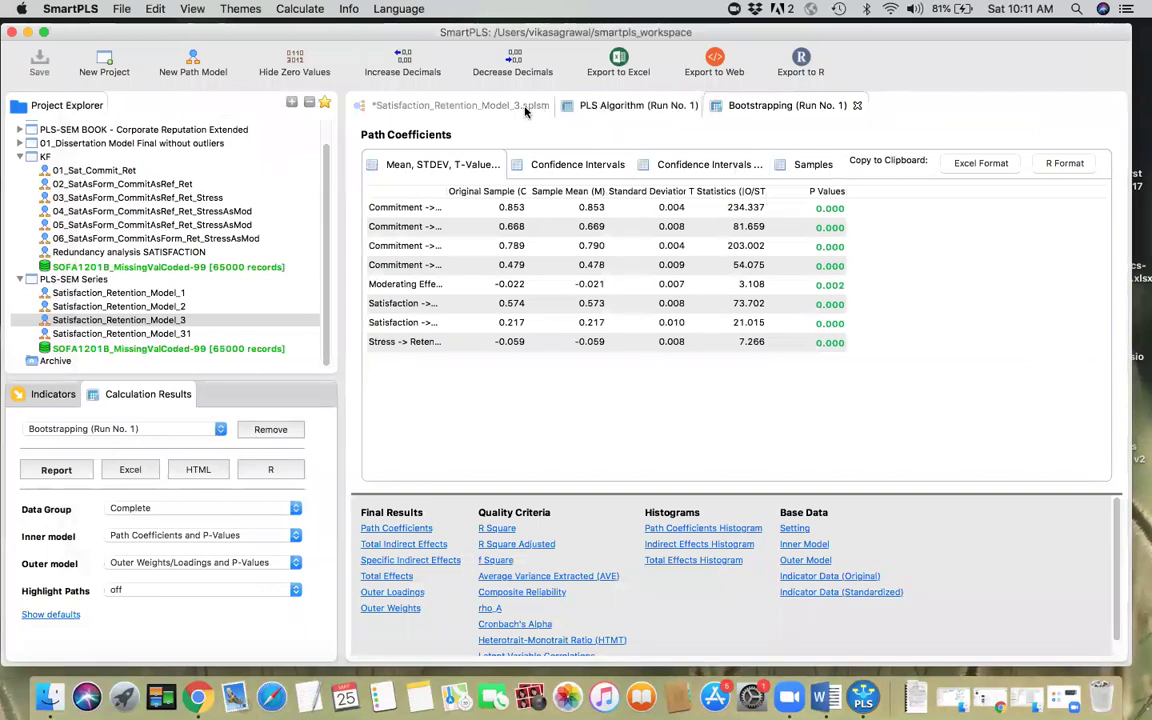
# Step: In the model diagram, spread the PSTRESS and WSTRESS indicators away from the Stress construct and widen the diagram area
pyautogui.click(490, 107)
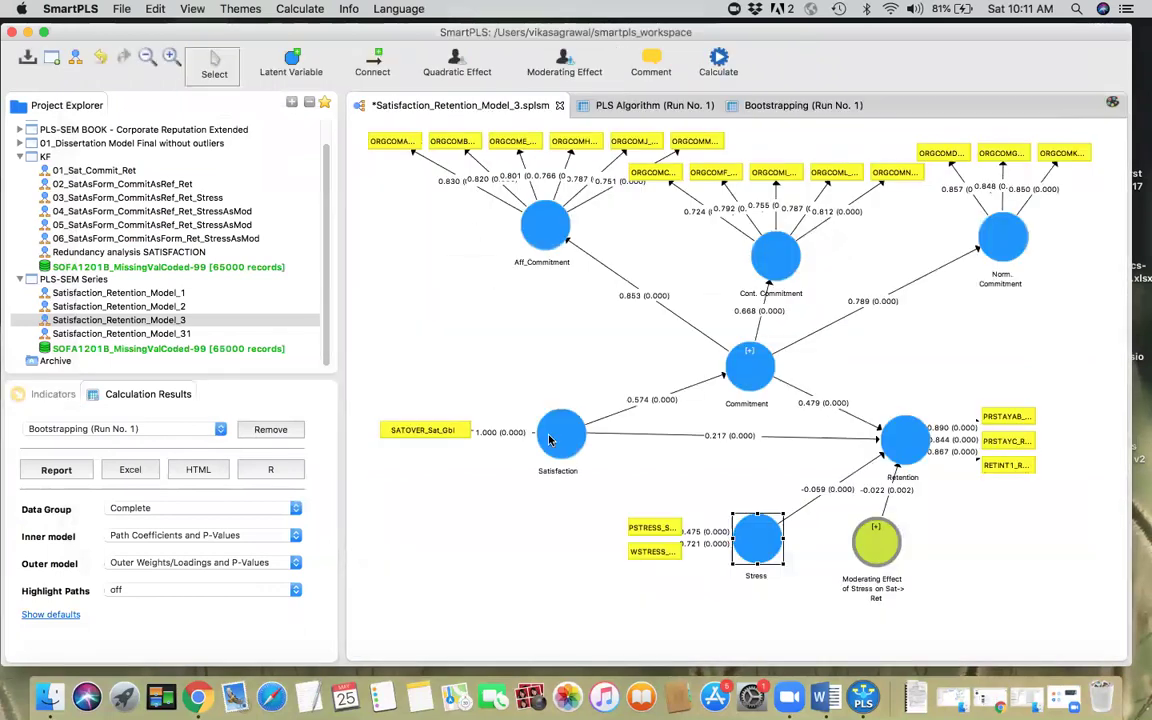
pyautogui.click(623, 523)
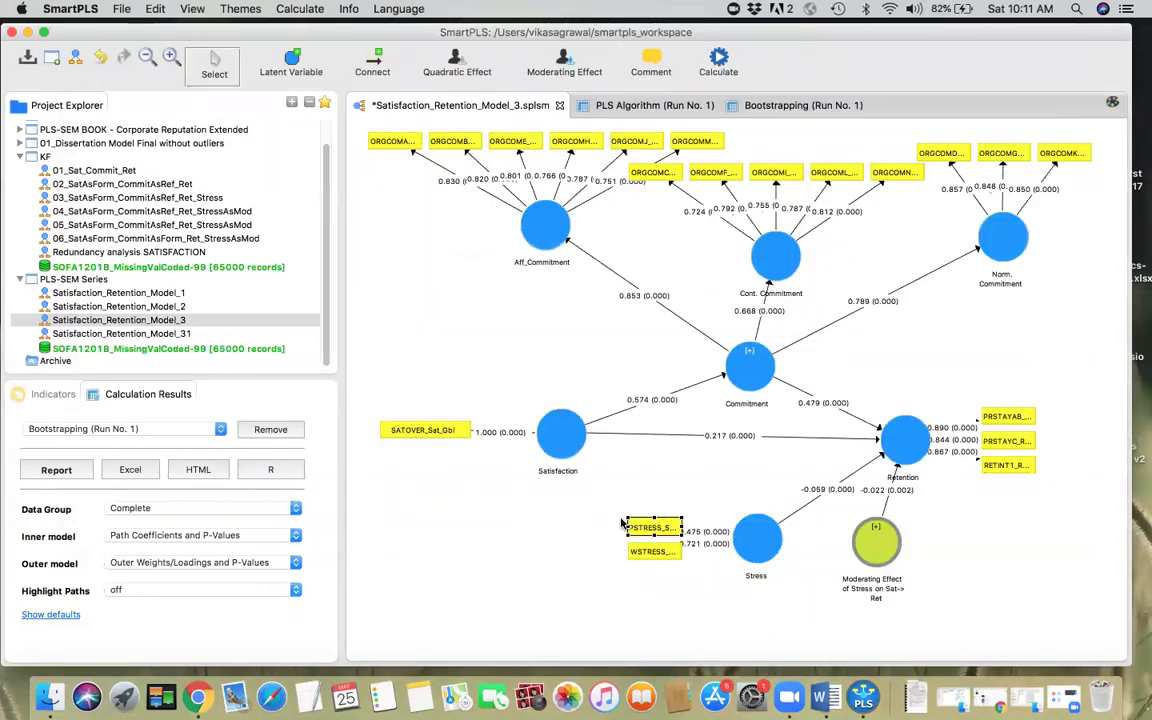
pyautogui.moveTo(623, 523); pyautogui.dragTo(592, 512)
pyautogui.moveTo(652, 551); pyautogui.dragTo(609, 567)
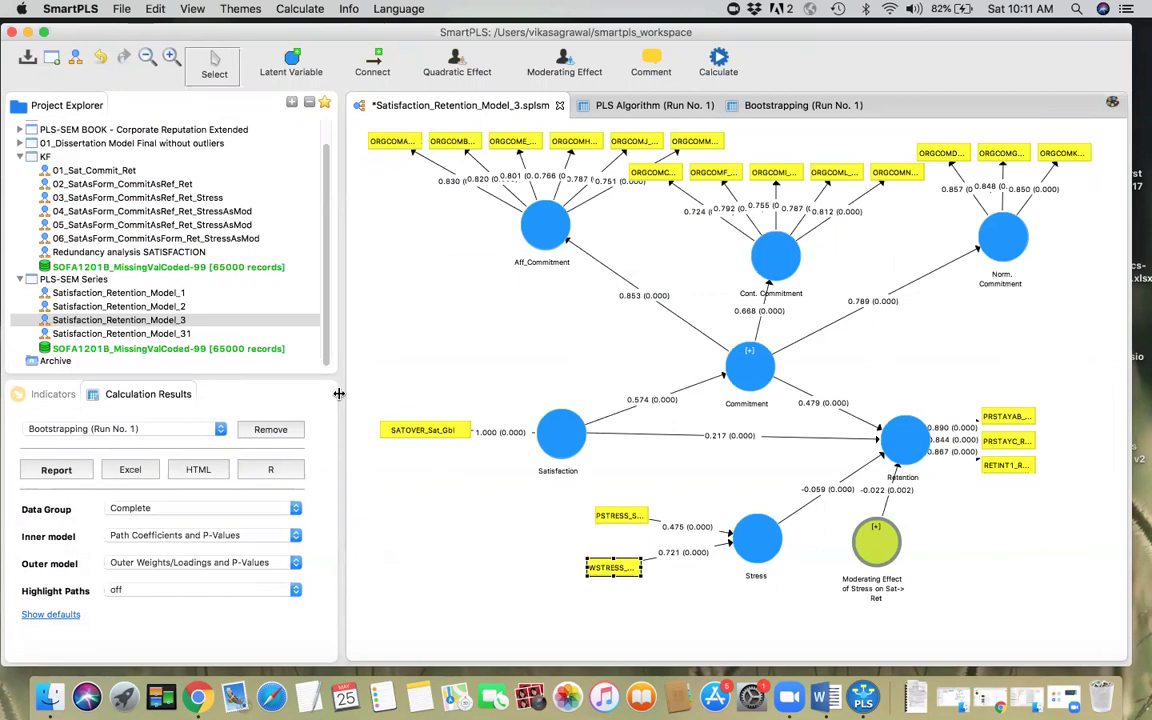
pyautogui.moveTo(339, 394); pyautogui.dragTo(316, 370)
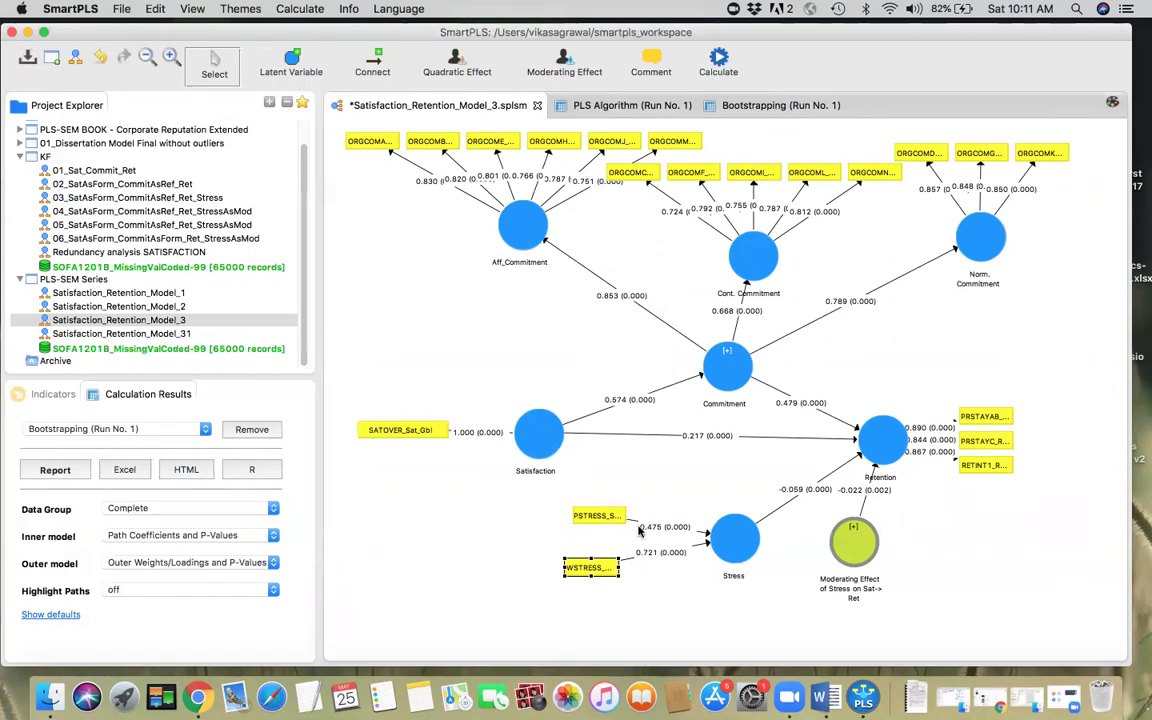
# Step: Switch to the Model document in Word, highlight the VIF < 5 collinearity criterion, and return to SmartPLS
pyautogui.press('super+Tab')
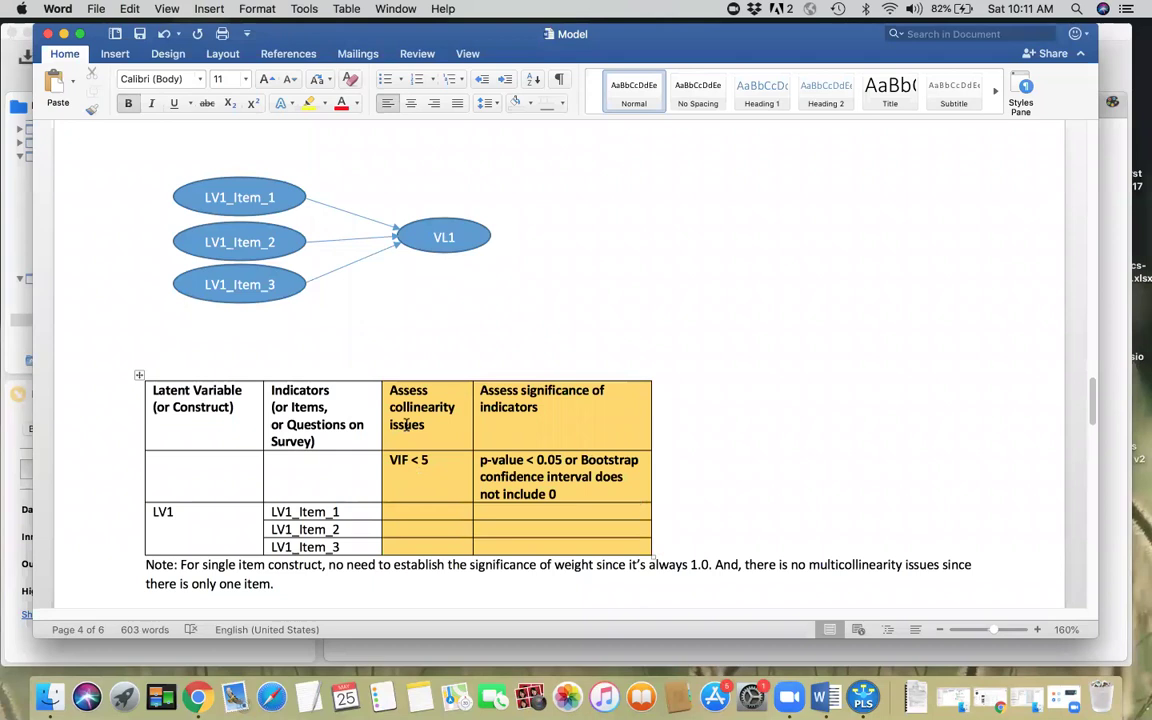
pyautogui.moveTo(424, 460); pyautogui.dragTo(387, 460)
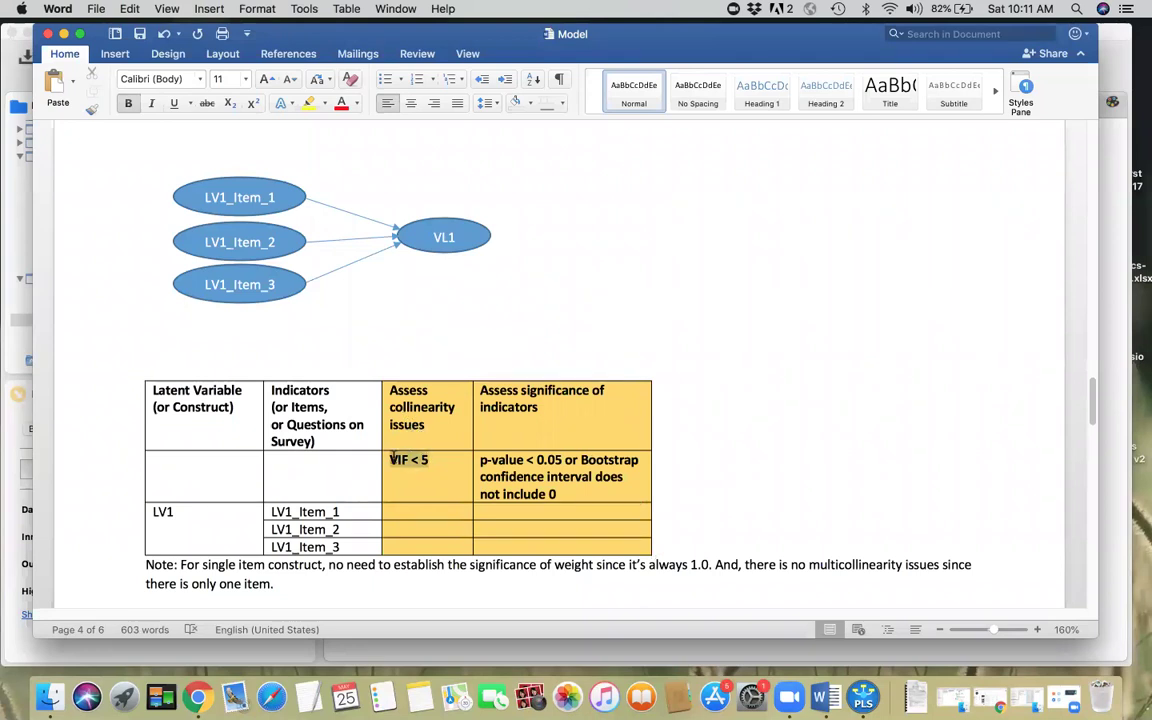
pyautogui.press('super+Tab')
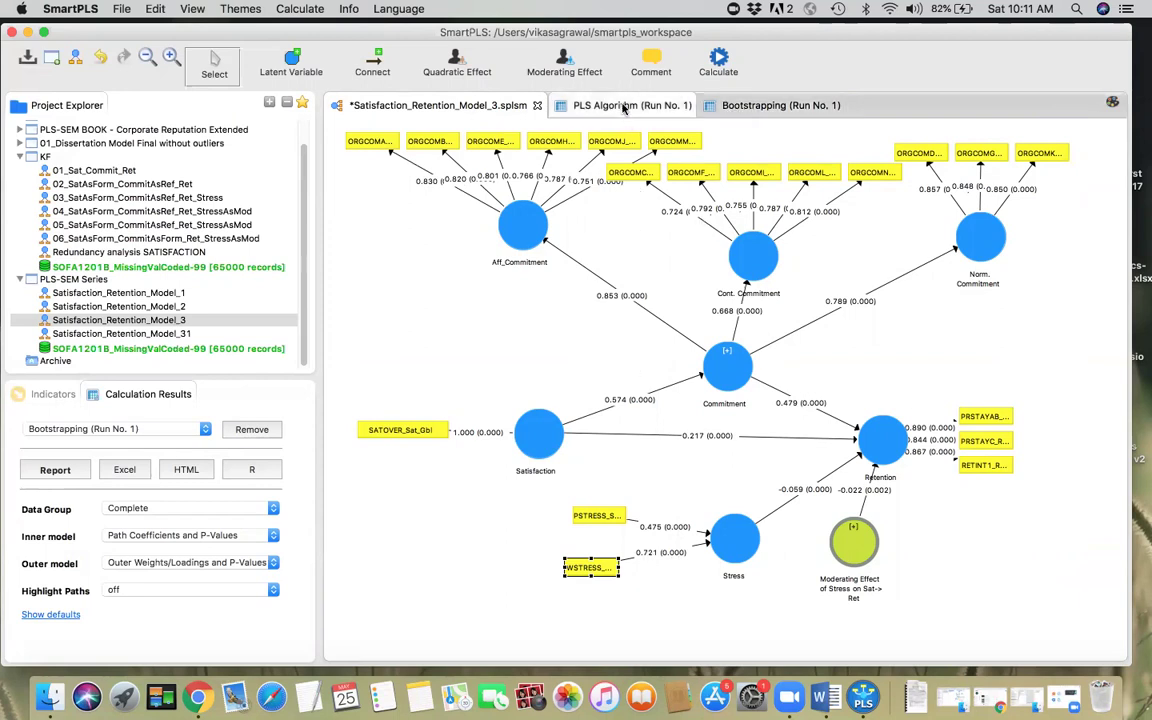
# Step: Open the outer VIF values in the PLS Algorithm report and highlight the PSTRESS_Stress_2 and WSTRESS_Stress_1 rows with full names shown
pyautogui.click(624, 106)
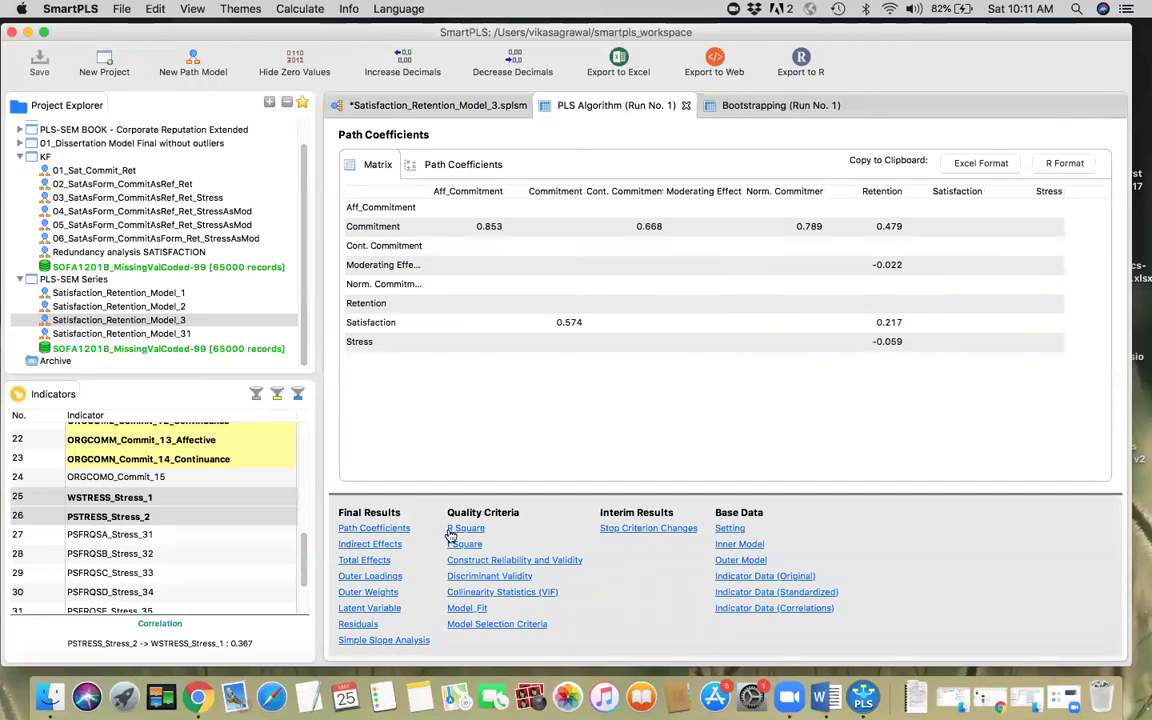
pyautogui.click(502, 592)
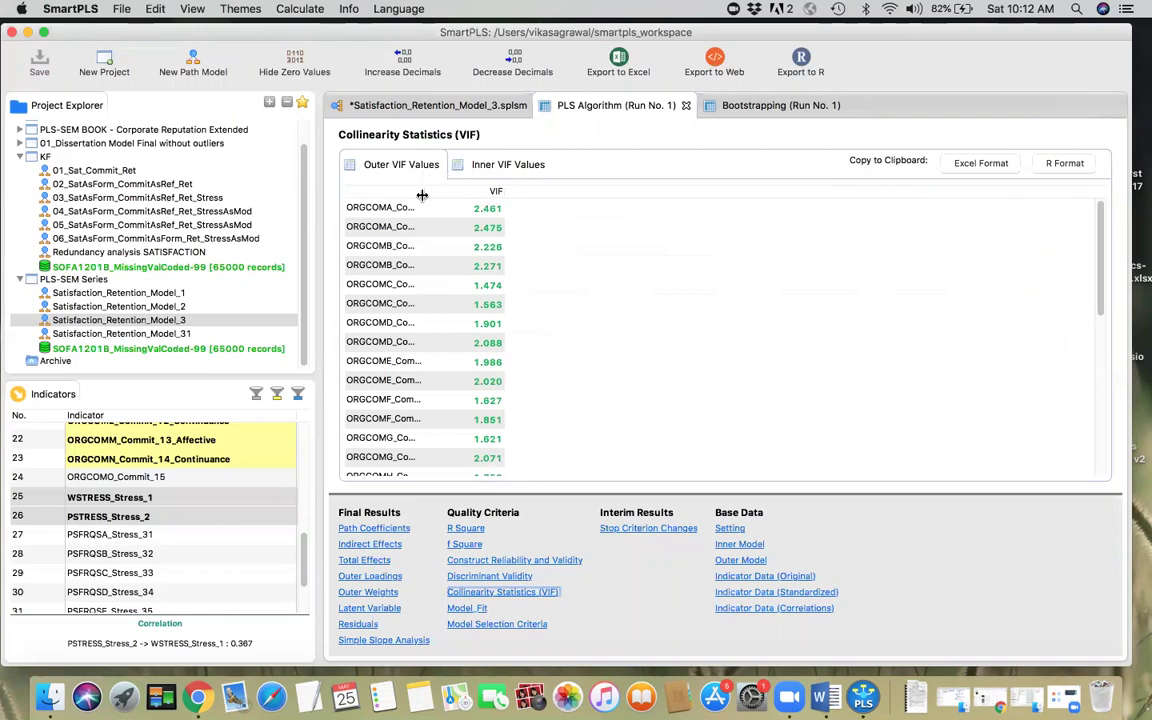
pyautogui.moveTo(428, 195); pyautogui.dragTo(564, 198)
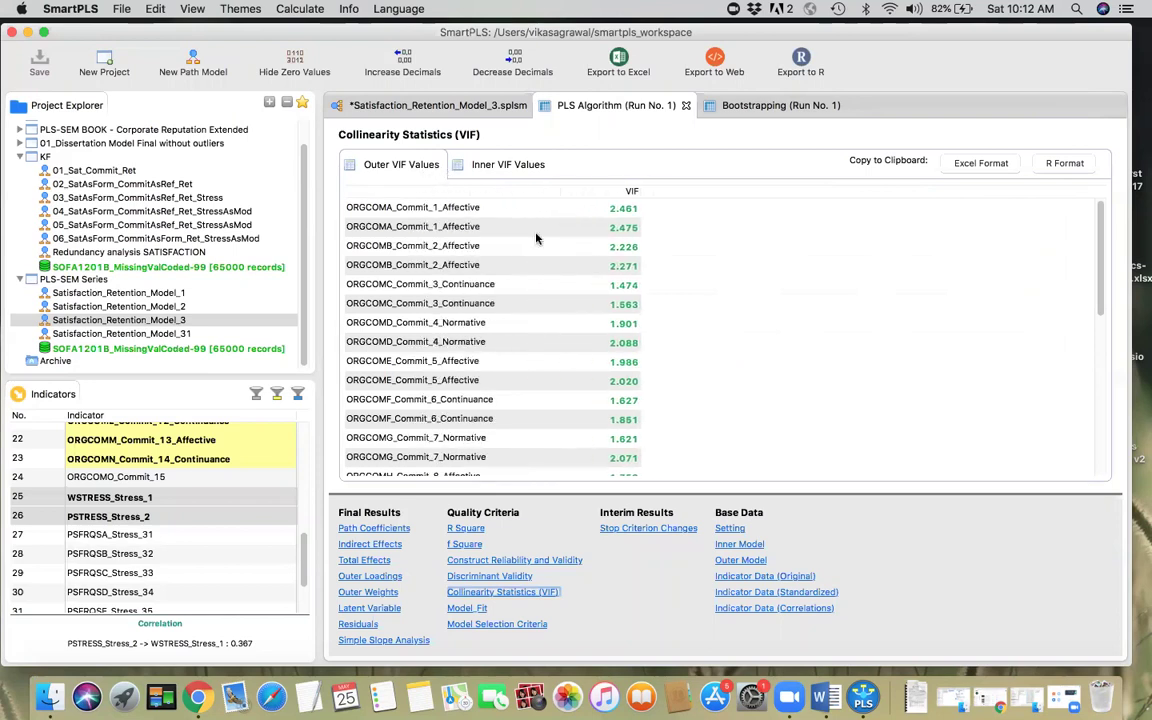
pyautogui.scroll(-10, 533, 312)
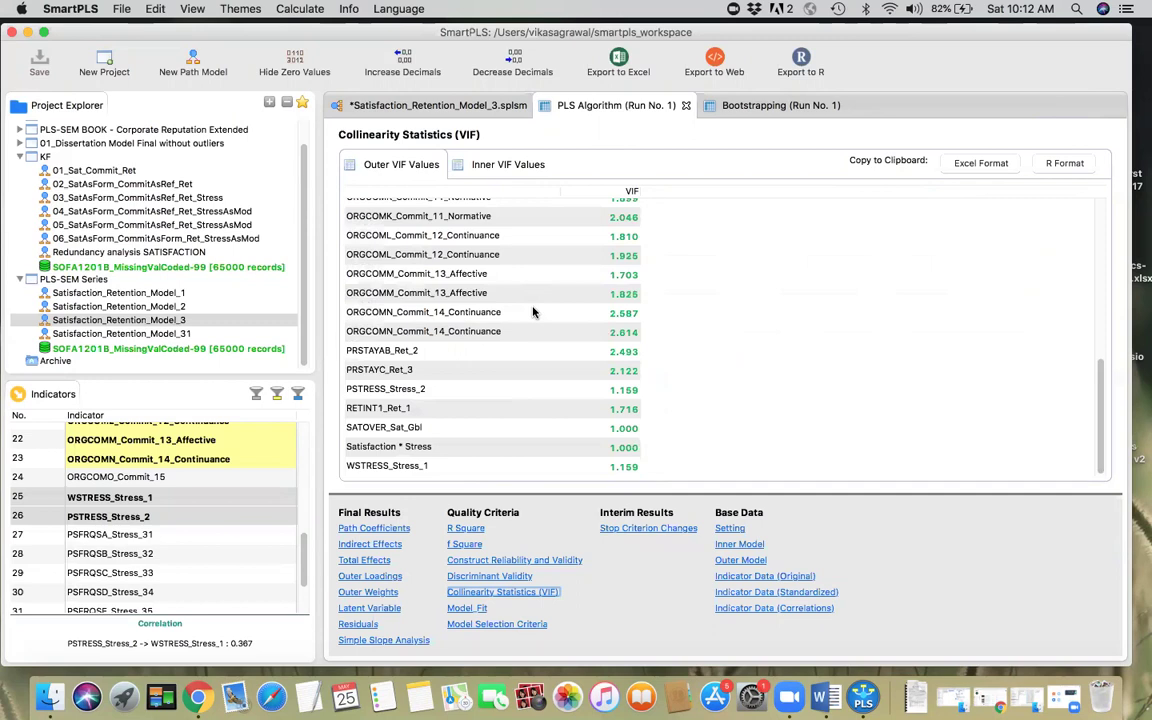
pyautogui.click(428, 392)
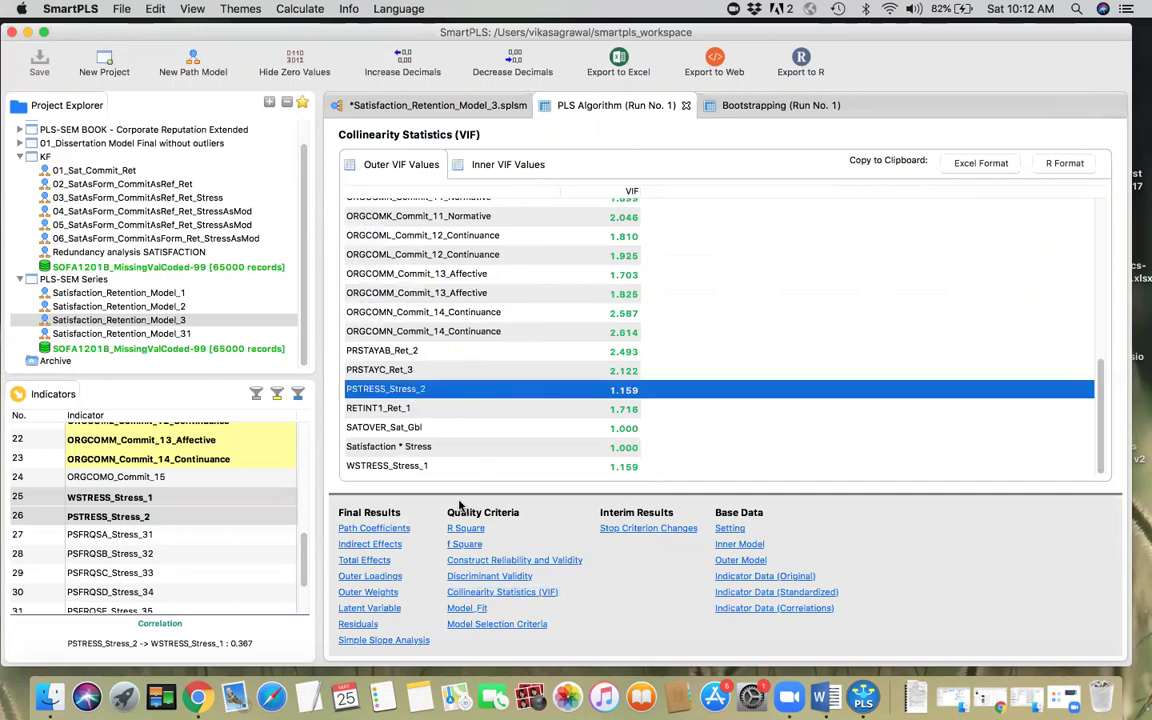
pyautogui.keyDown('super'); pyautogui.click(400, 466); pyautogui.keyUp('super')
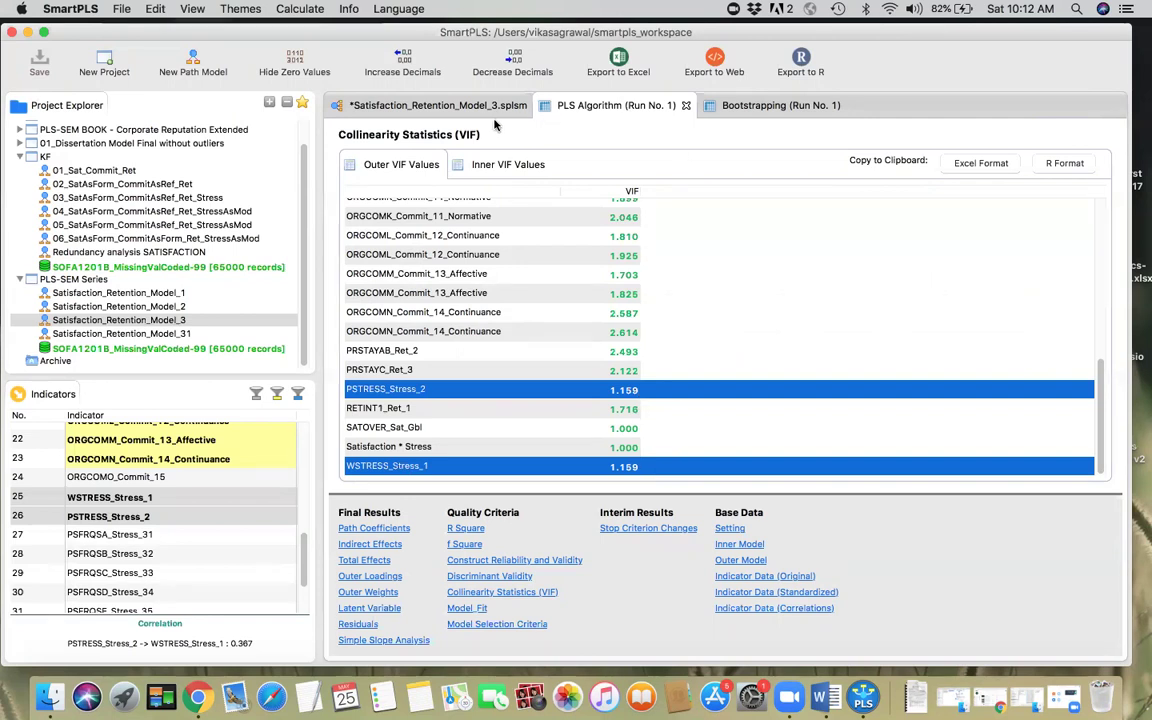
# Step: Switch to Word to check the significance criterion for formative indicators, then return to the model diagram in SmartPLS
pyautogui.press('super+Tab')
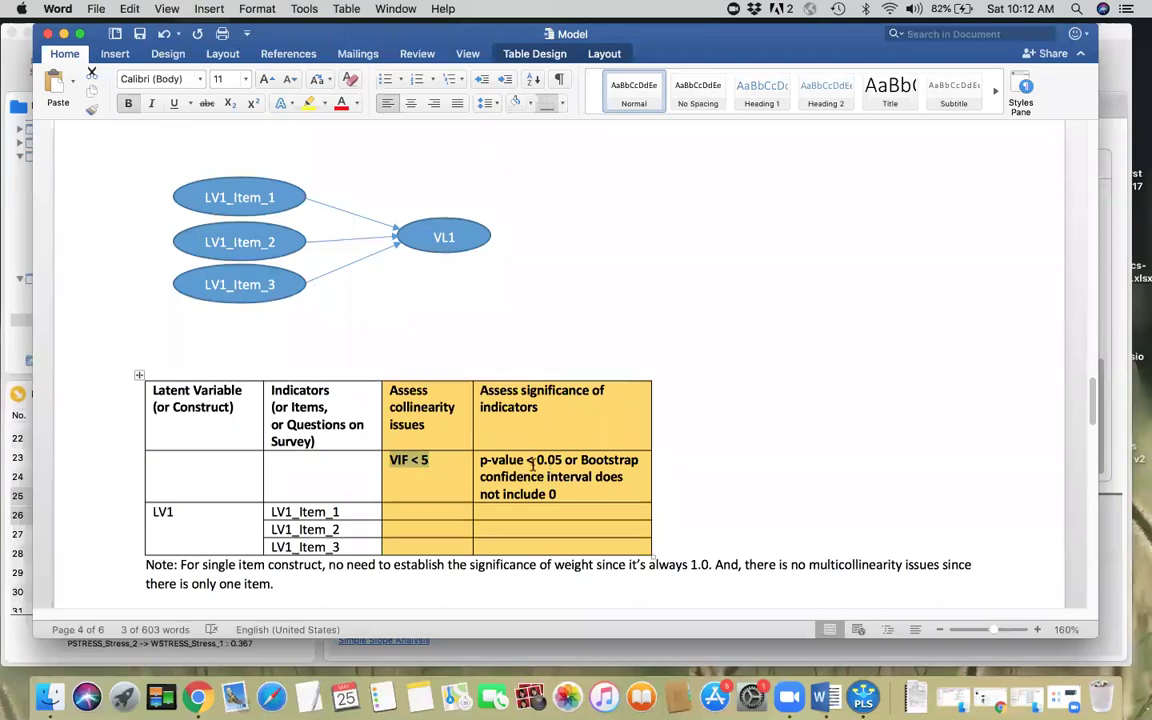
pyautogui.press('super+Tab')
pyautogui.click(420, 106)
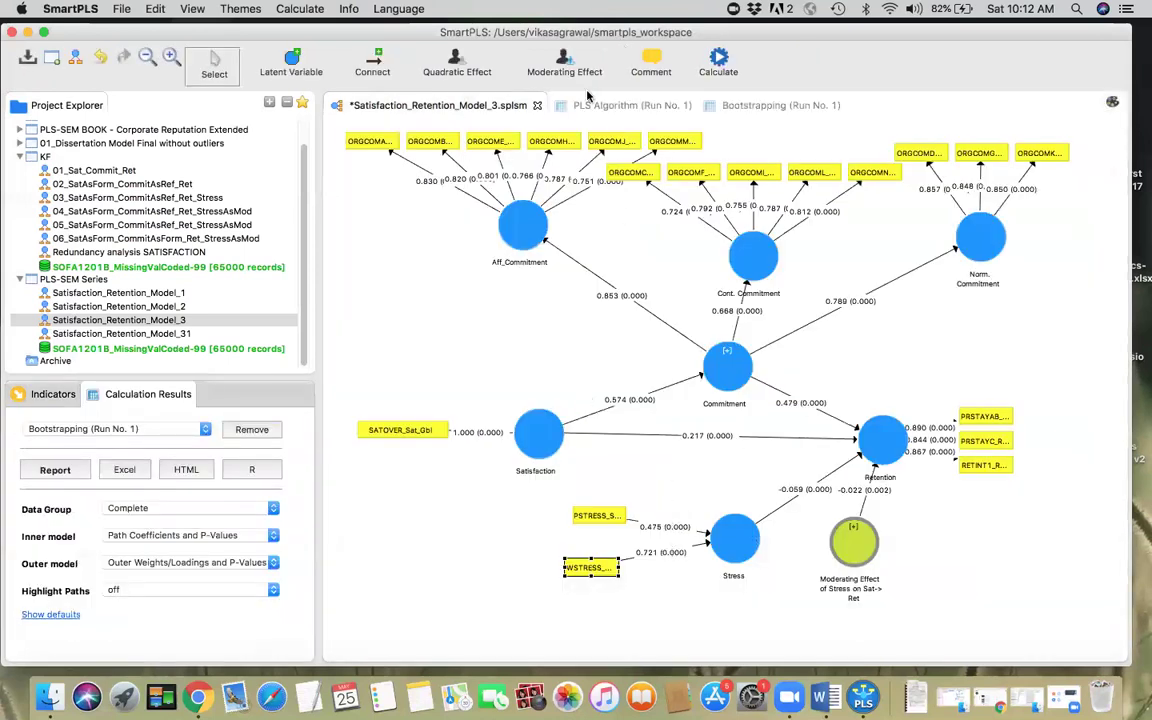
# Step: Open the bootstrapping report's path coefficients and widen the first column to show the full path names
pyautogui.click(622, 106)
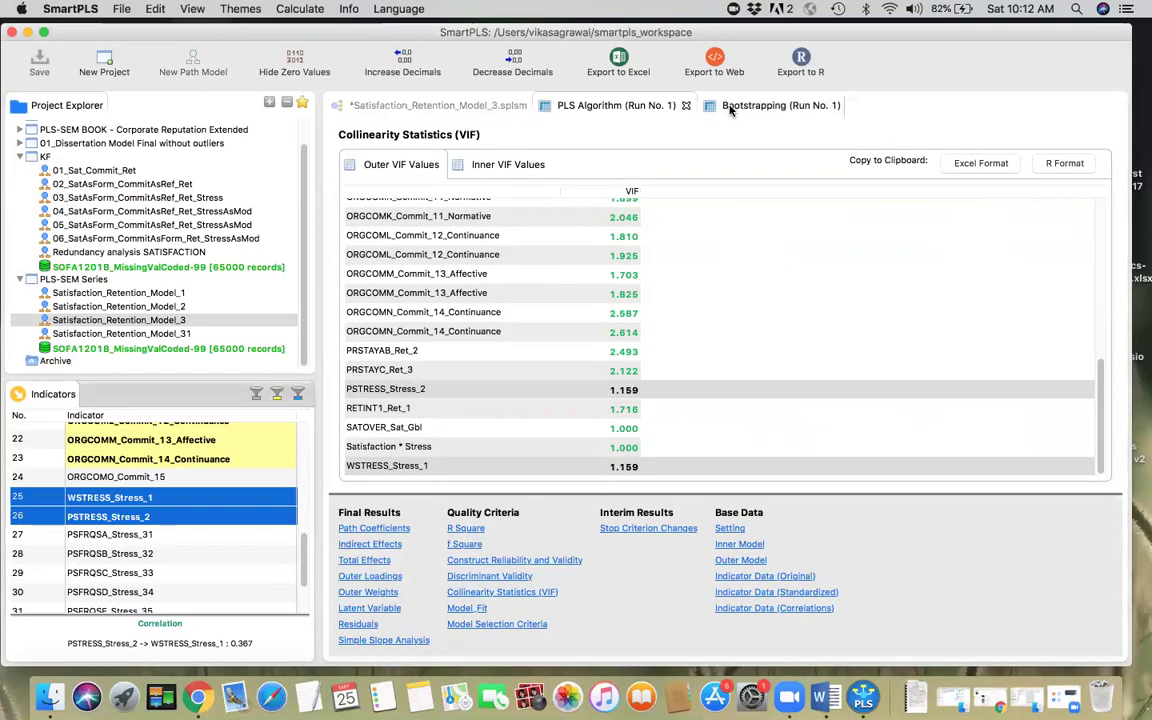
pyautogui.click(731, 106)
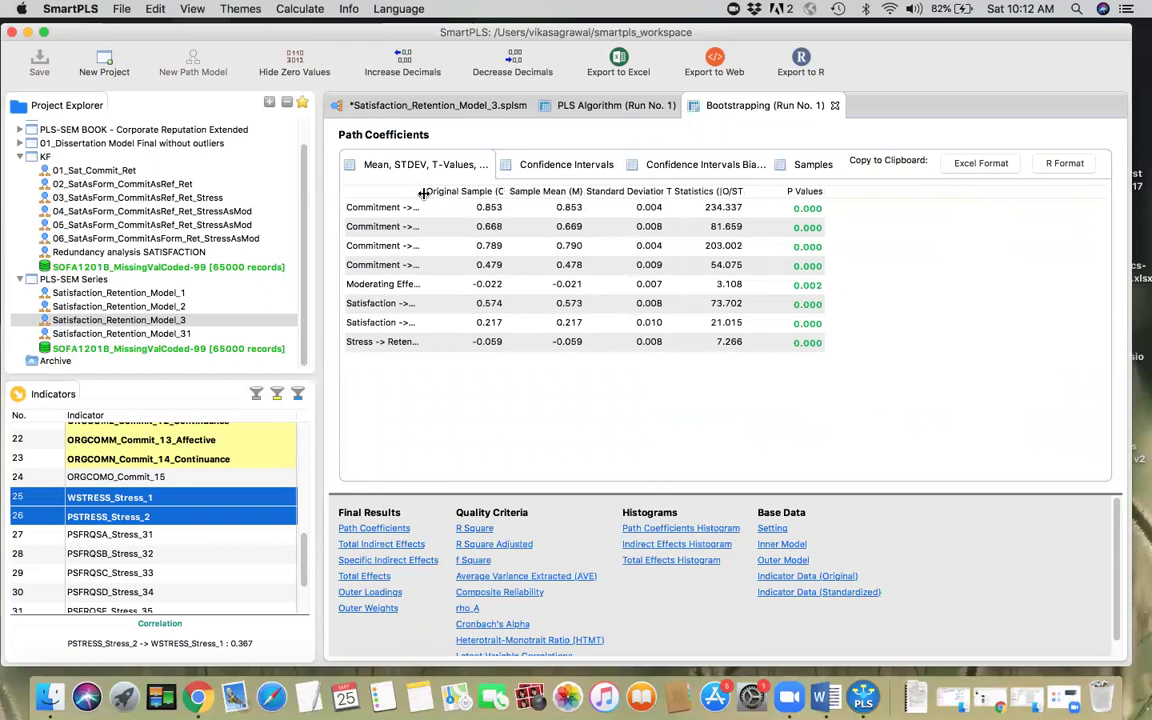
pyautogui.moveTo(424, 192); pyautogui.dragTo(570, 203)
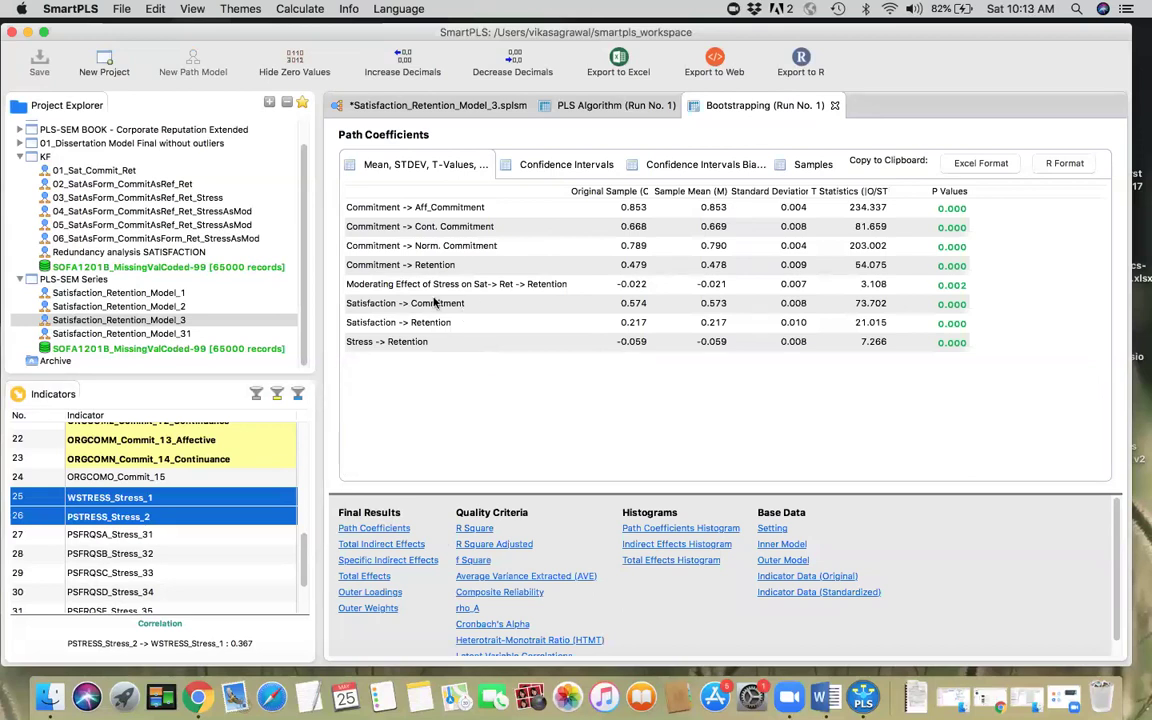
# Step: Show the bootstrapped outer weights with full names and highlight the PSTRESS_Stress_2 and WSTRESS_Stress_1 rows to check their p-values
pyautogui.scroll(-1, 608, 600)
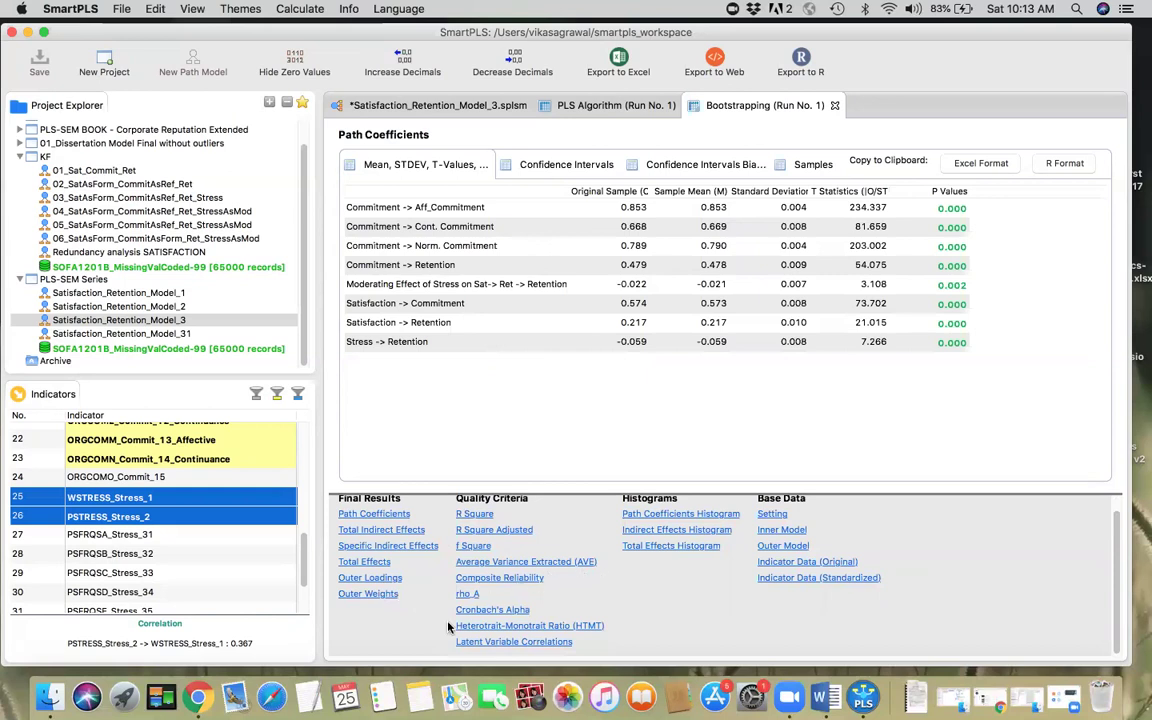
pyautogui.click(381, 597)
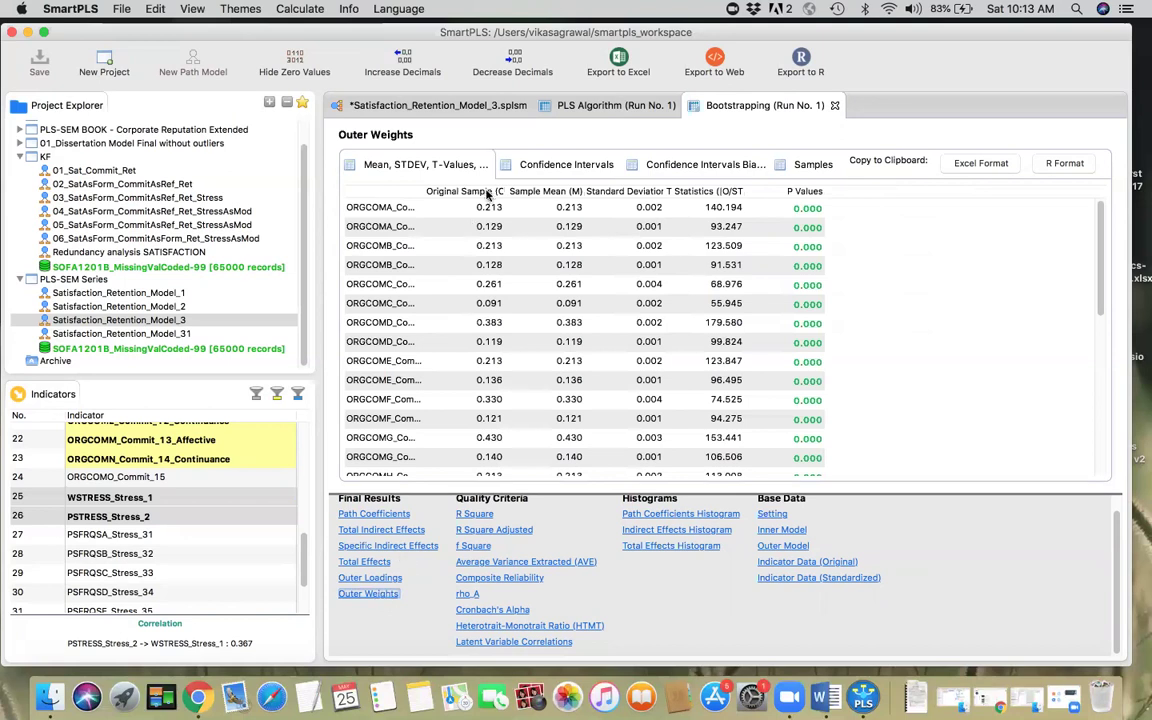
pyautogui.moveTo(424, 190); pyautogui.dragTo(600, 196)
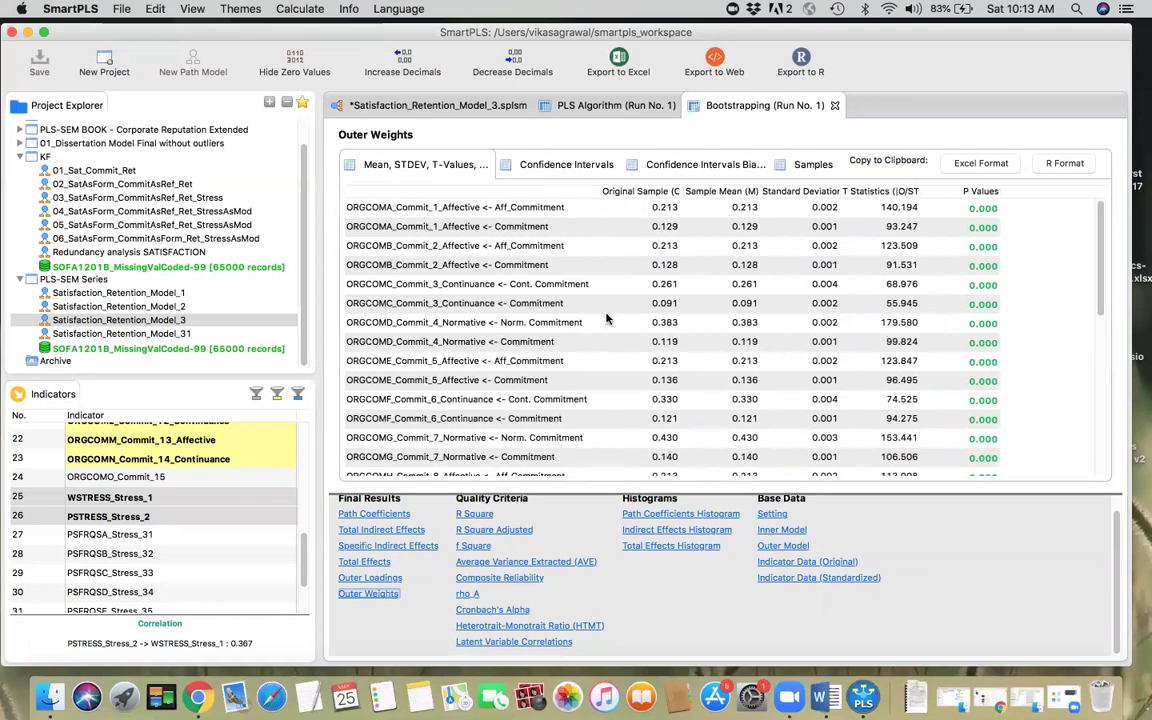
pyautogui.scroll(-5, 603, 315)
pyautogui.scroll(-4, 606, 317)
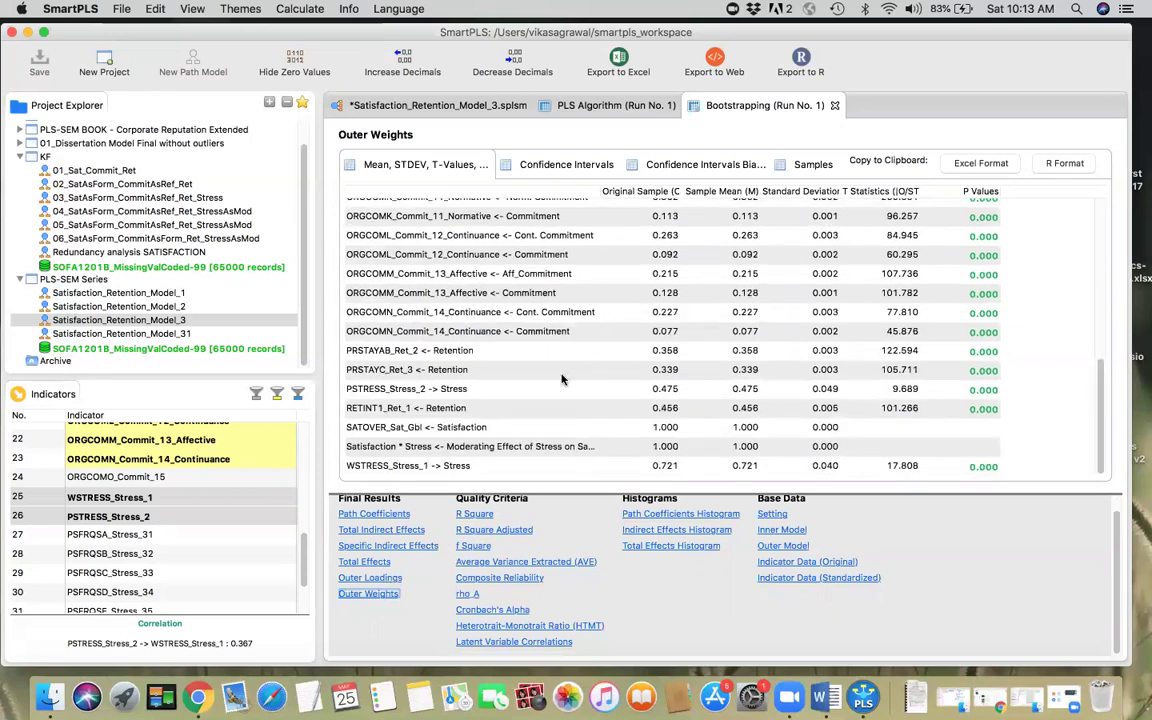
pyautogui.click(405, 389)
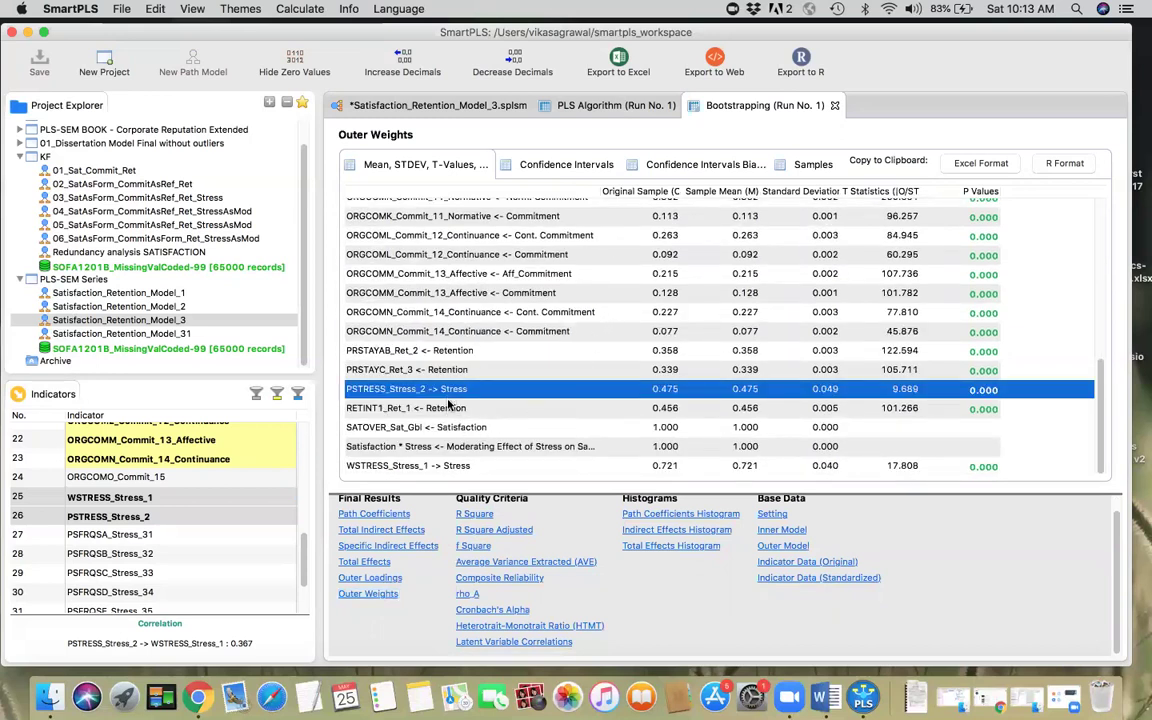
pyautogui.keyDown('super'); pyautogui.click(410, 466); pyautogui.keyUp('super')
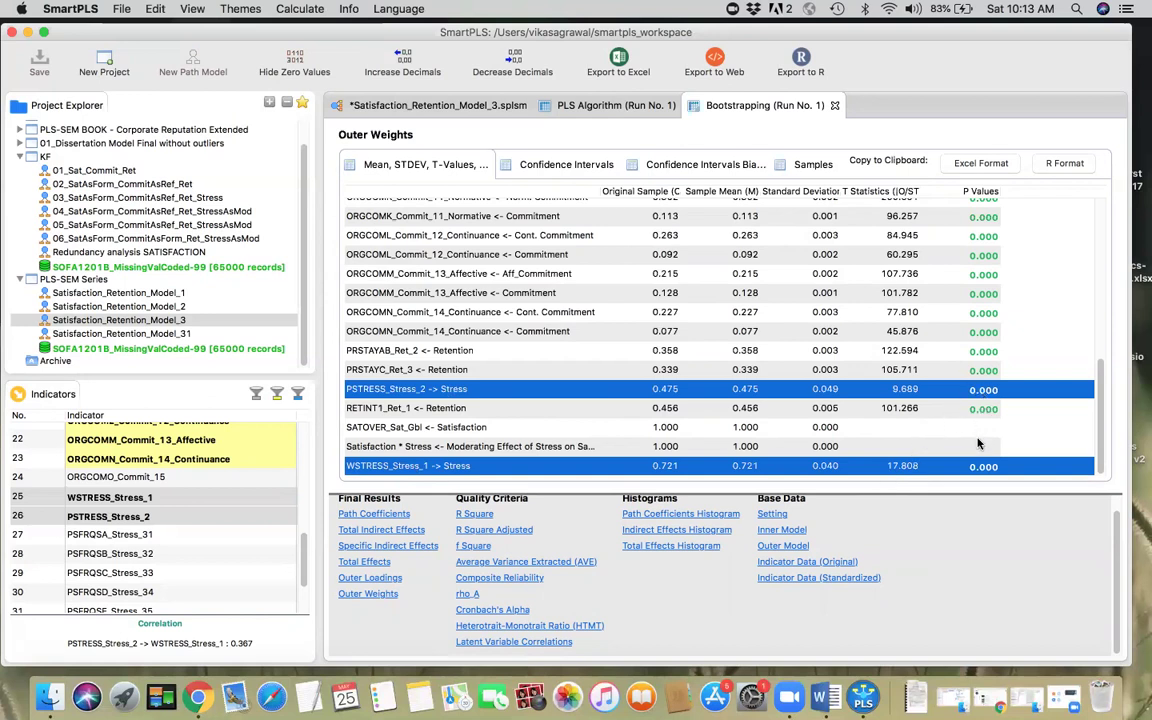
# Step: Show the outer weights' confidence intervals with full names and highlight the PSTRESS_Stress_2 and WSTRESS_Stress_1 rows to check their 2.5% and 97.5% bounds
pyautogui.click(573, 168)
pyautogui.scroll(1, 432, 192)
pyautogui.moveTo(427, 193); pyautogui.dragTo(617, 214)
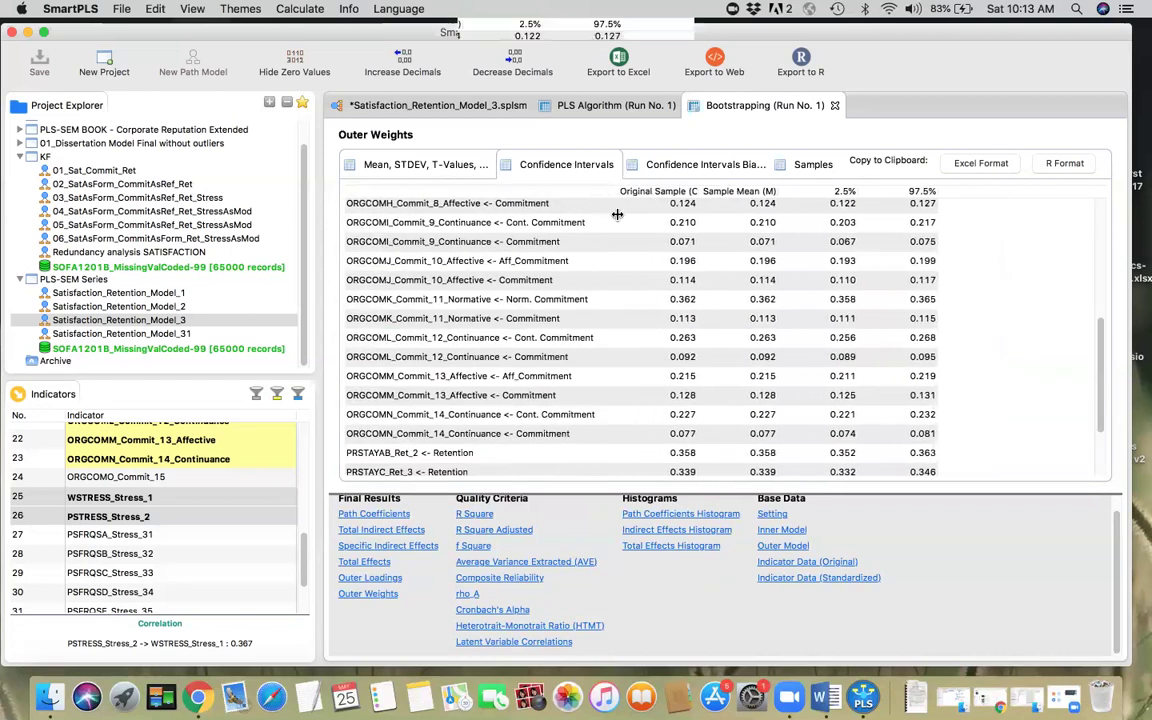
pyautogui.scroll(-5, 607, 316)
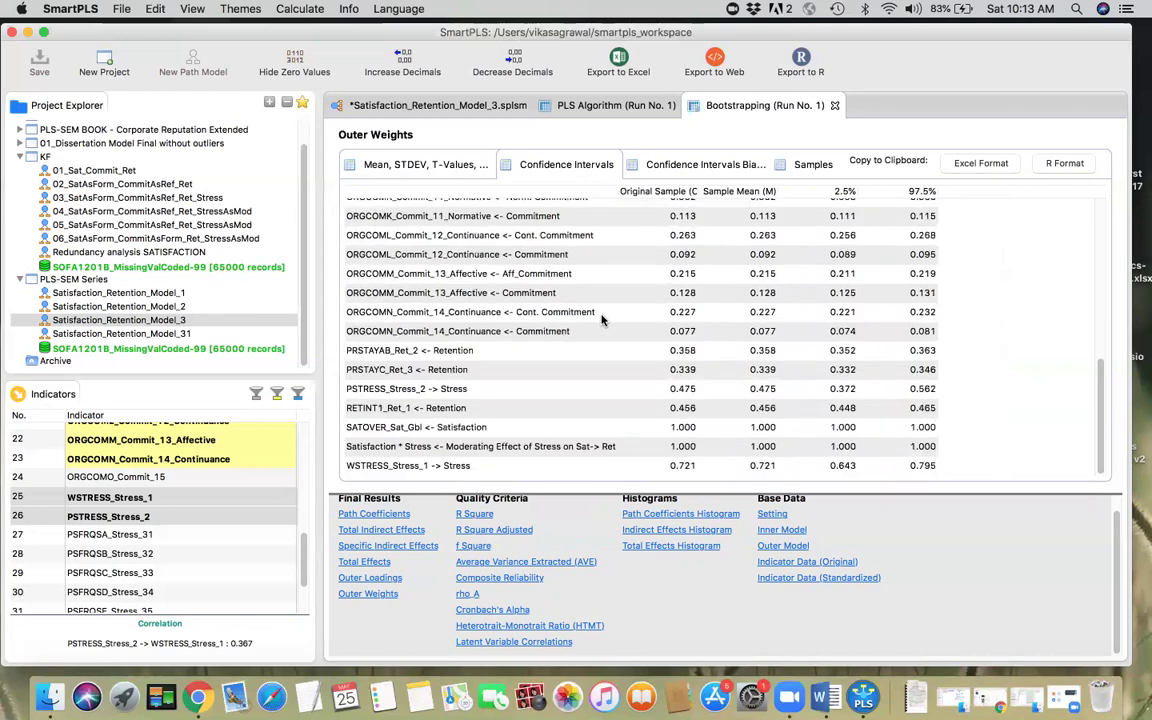
pyautogui.click(462, 390)
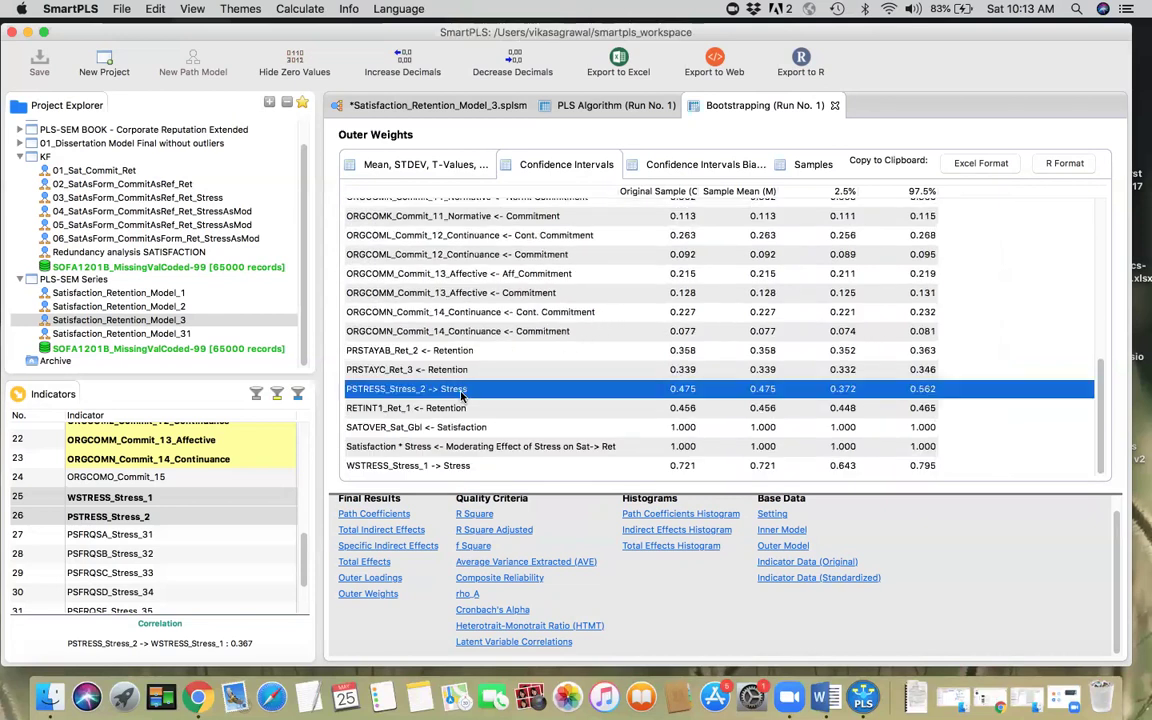
pyautogui.keyDown('super'); pyautogui.click(452, 466); pyautogui.keyUp('super')
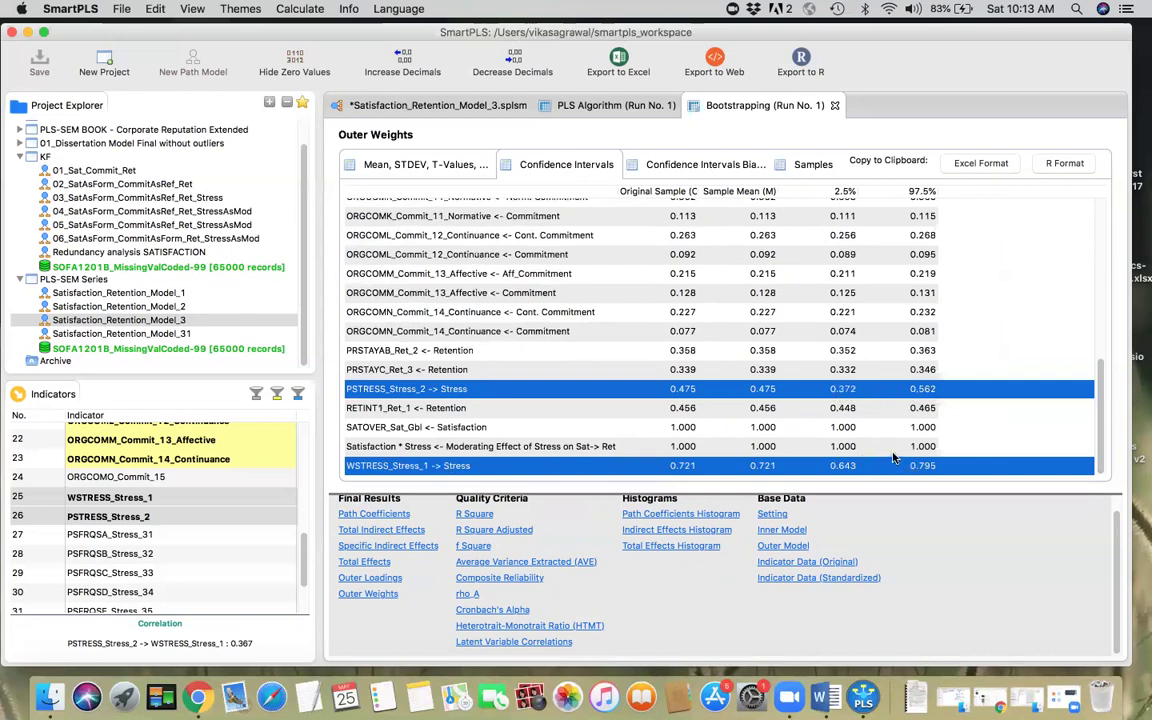
# Step: Switch to Word to review the structural model criteria for collinearity, path coefficients and R², then return to the SmartPLS model diagram
pyautogui.click(415, 112)
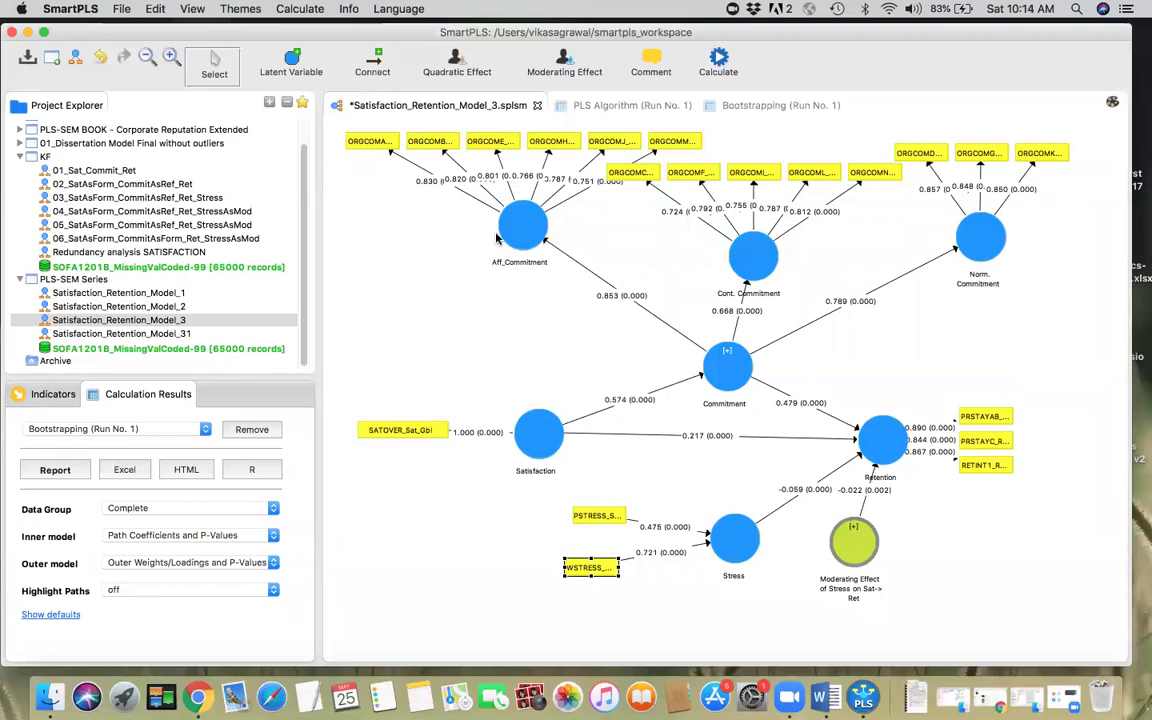
pyautogui.press('super+Tab')
pyautogui.scroll(5, 520, 370)
pyautogui.scroll(-15, 507, 386)
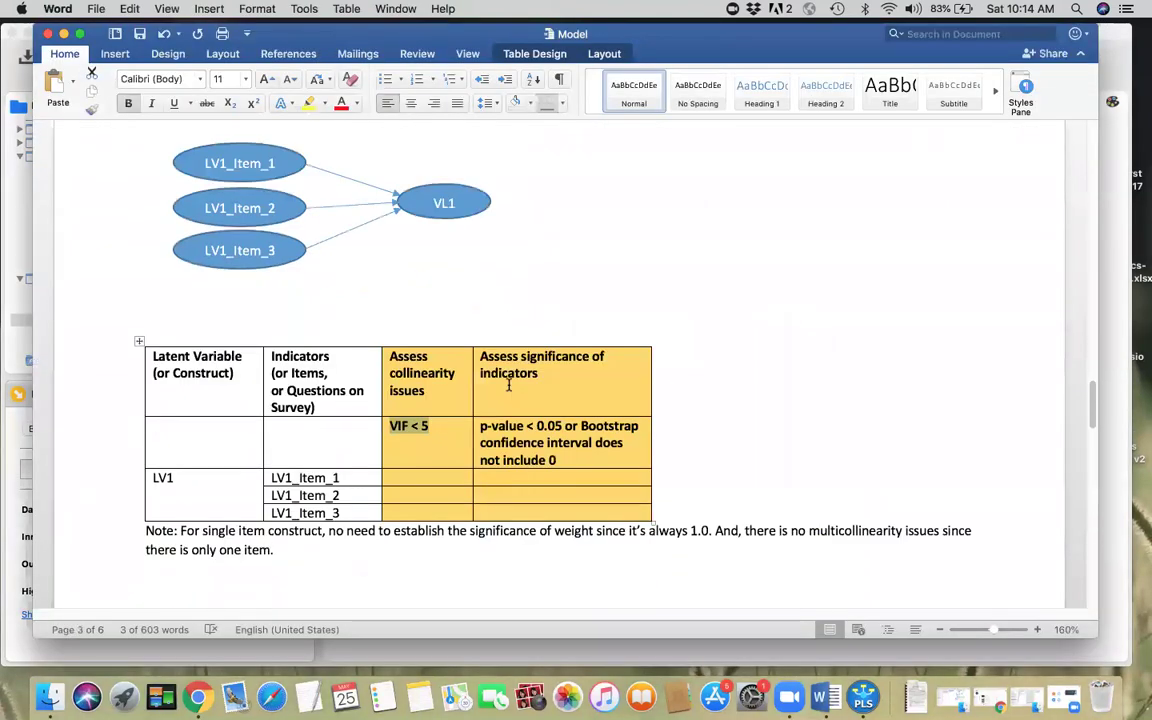
pyautogui.scroll(-2, 509, 384)
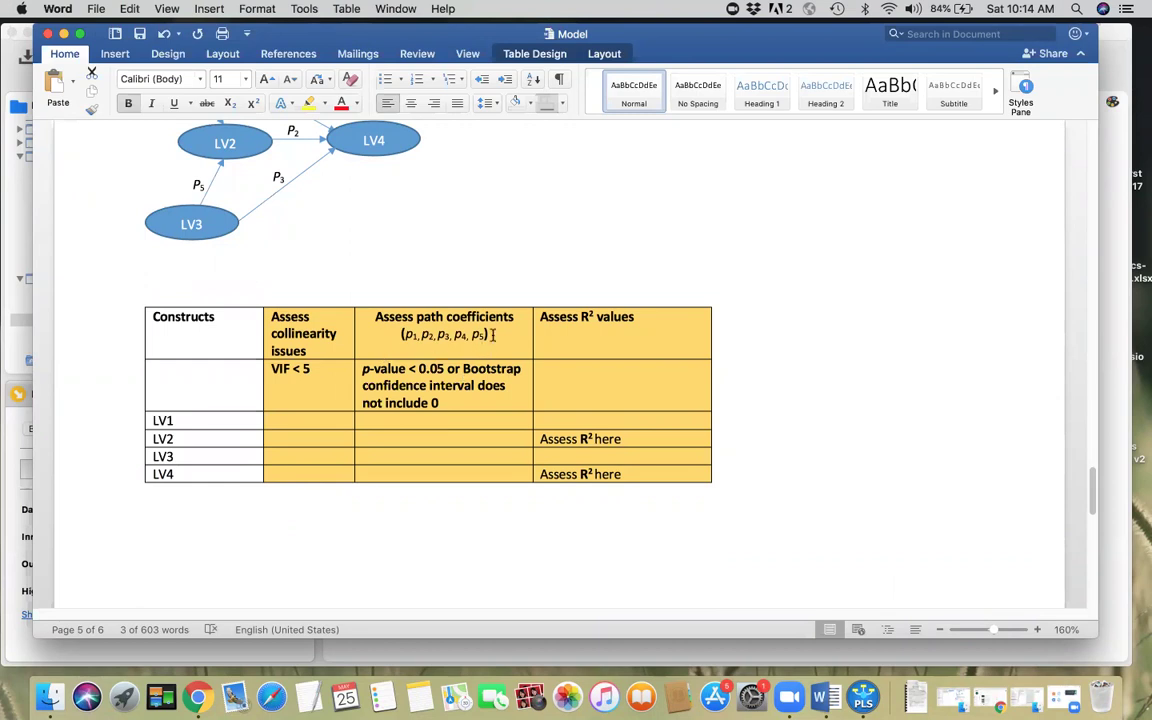
pyautogui.press('super+Tab')
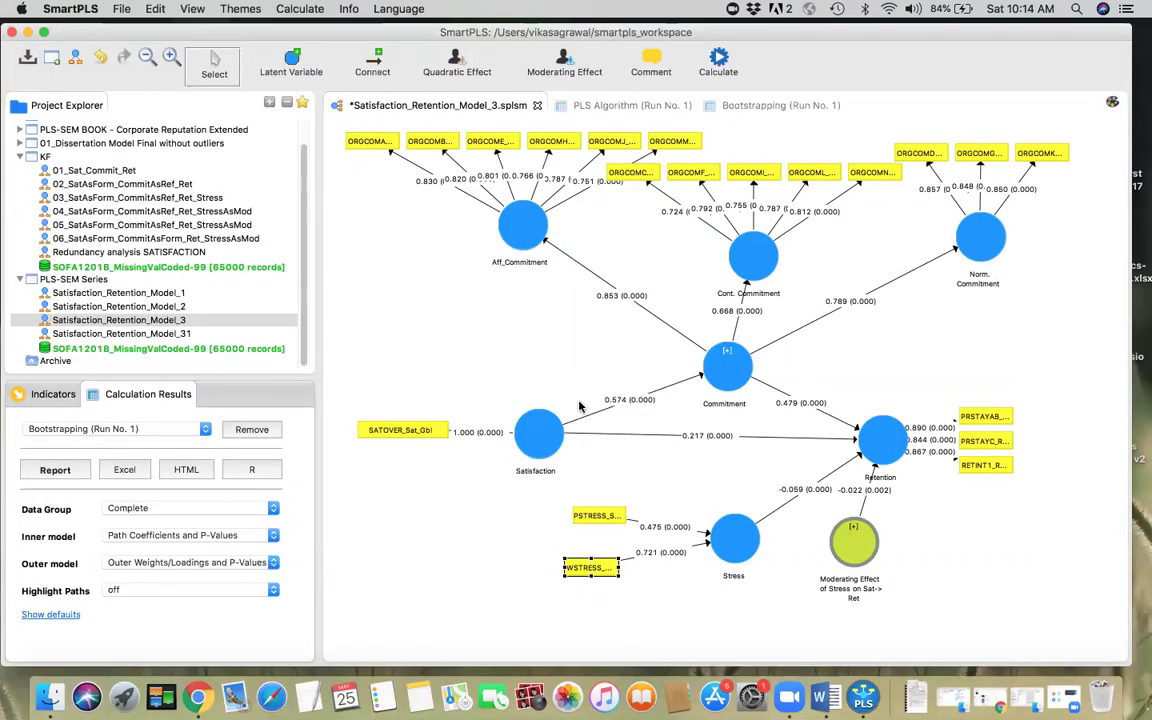
# Step: Open the inner VIF values in the PLS Algorithm report, widen the construct name column, and compare the table with the model diagram
pyautogui.click(628, 105)
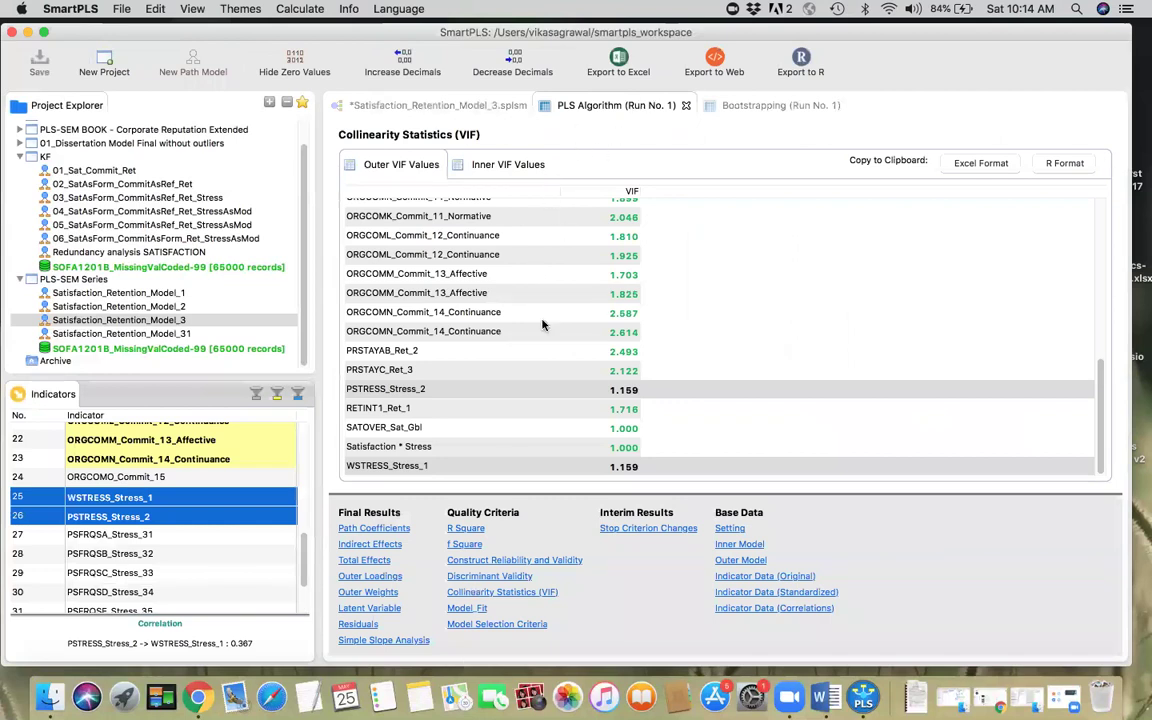
pyautogui.click(521, 594)
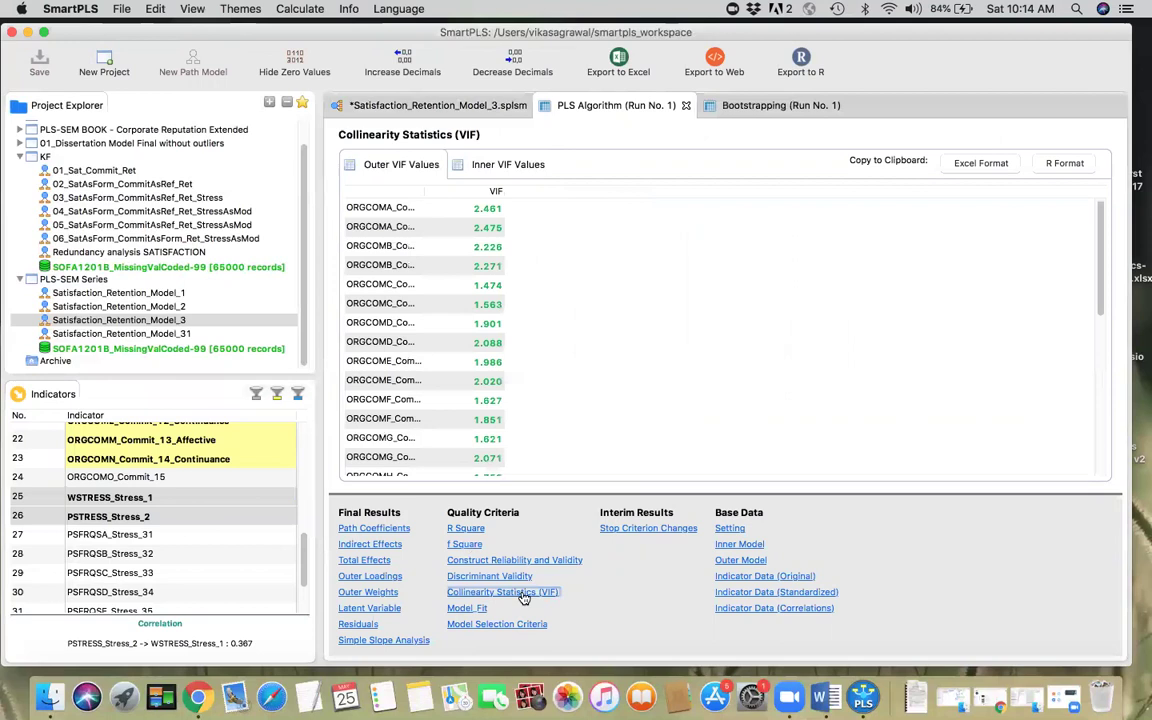
pyautogui.click(494, 166)
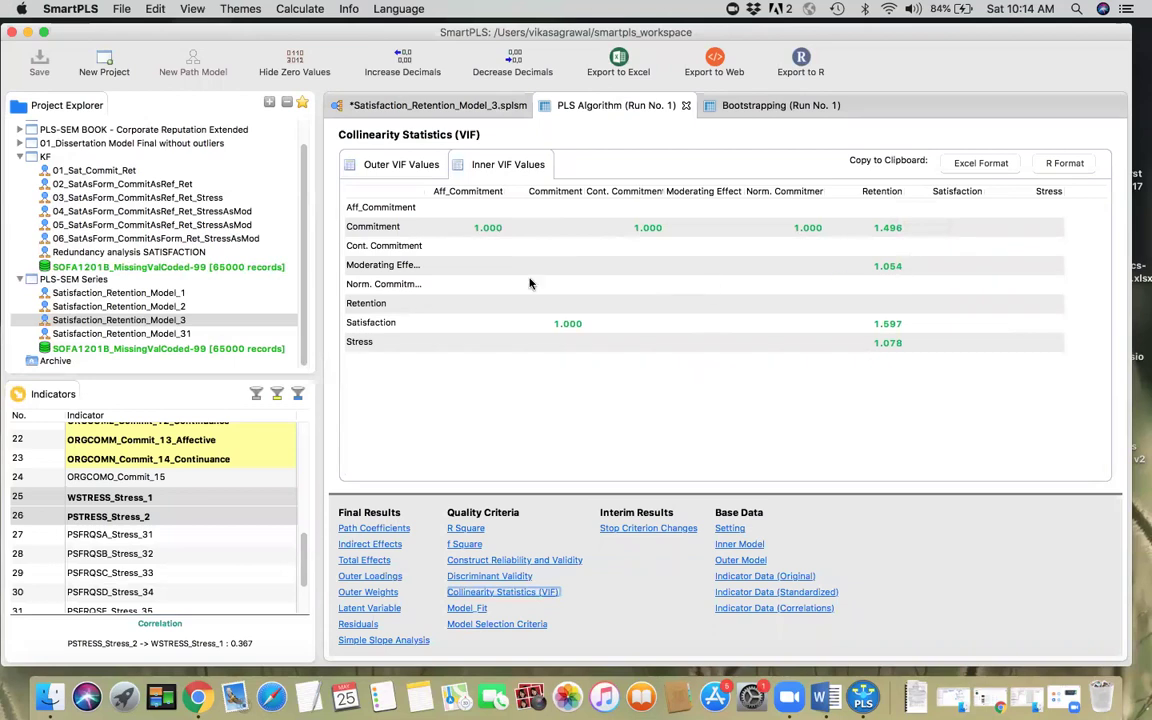
pyautogui.moveTo(425, 191); pyautogui.dragTo(505, 191)
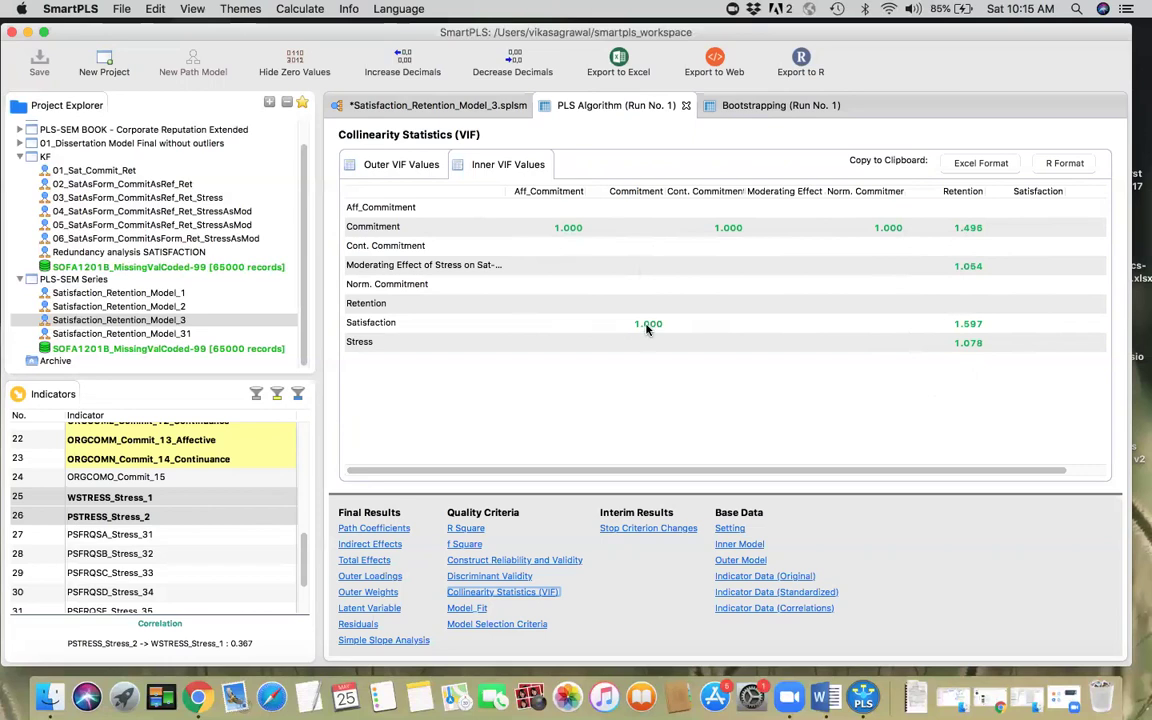
pyautogui.click(472, 106)
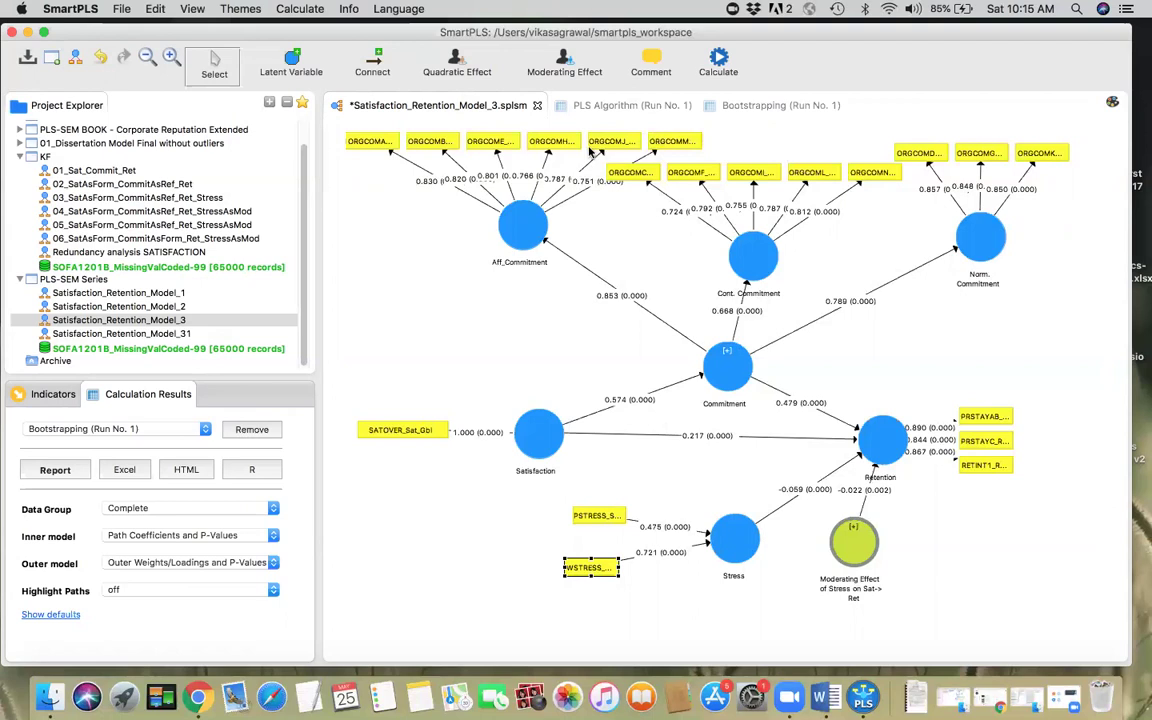
pyautogui.click(598, 106)
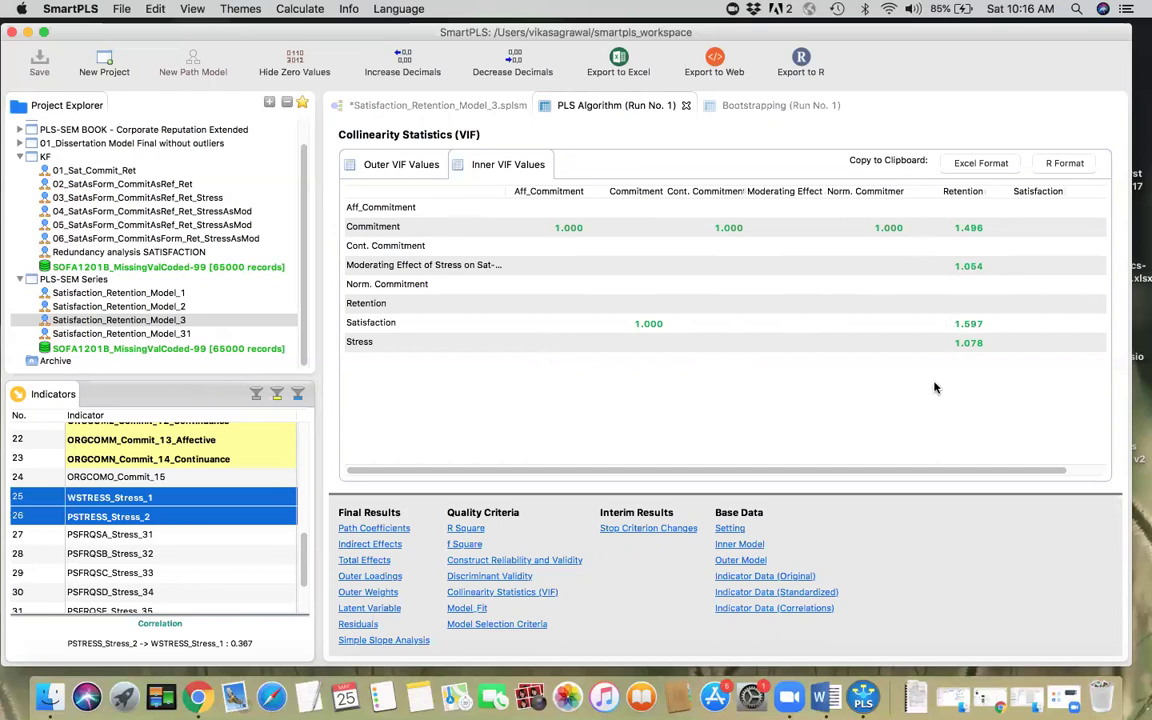
# Step: Open the path coefficients matrix in the PLS Algorithm report and compare it with the model diagram
pyautogui.press('super+Tab')
pyautogui.press('super+Tab')
pyautogui.click(365, 530)
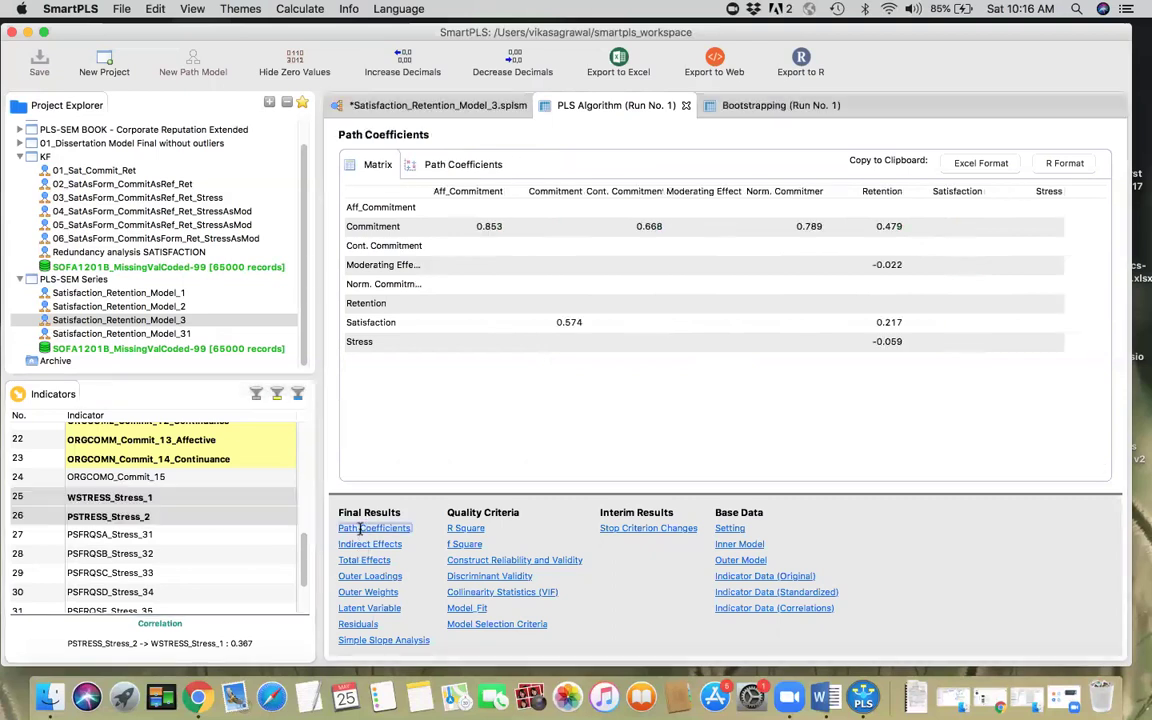
pyautogui.click(428, 107)
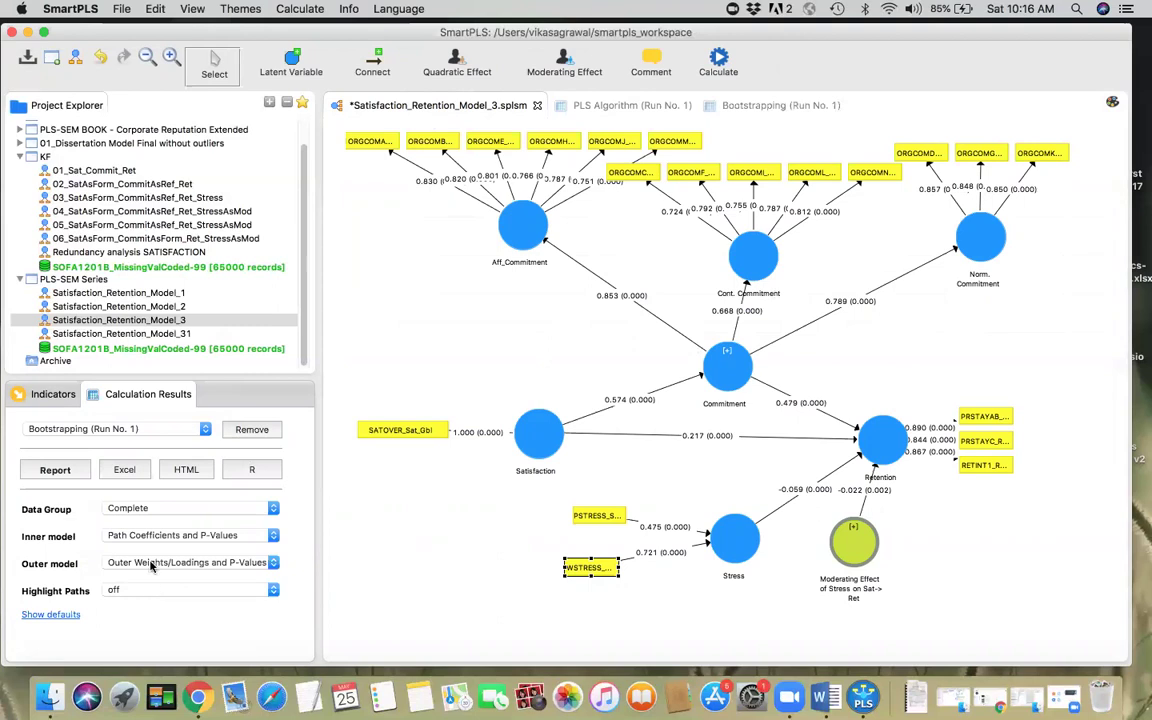
pyautogui.click(601, 108)
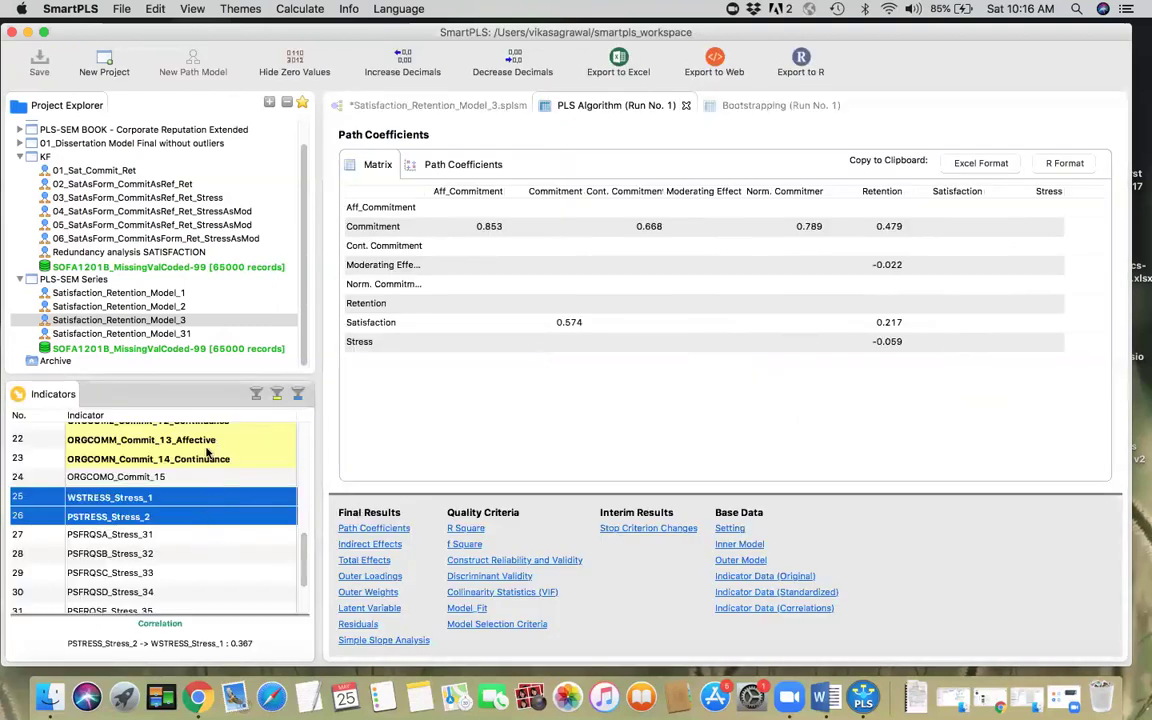
pyautogui.click(420, 108)
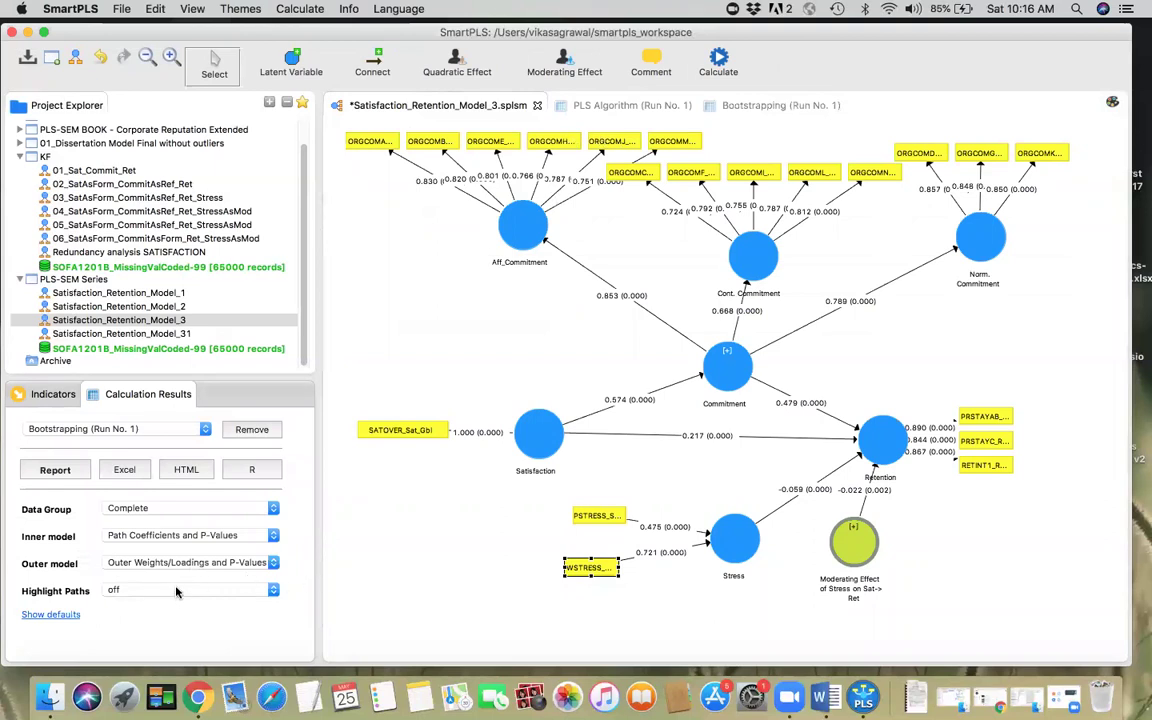
# Step: Display the PLS Algorithm (Run No. 1) results on the model diagram to examine the R Square value of Retention
pyautogui.click(202, 538)
pyautogui.click(198, 535)
pyautogui.click(180, 563)
pyautogui.click(179, 563)
pyautogui.click(190, 430)
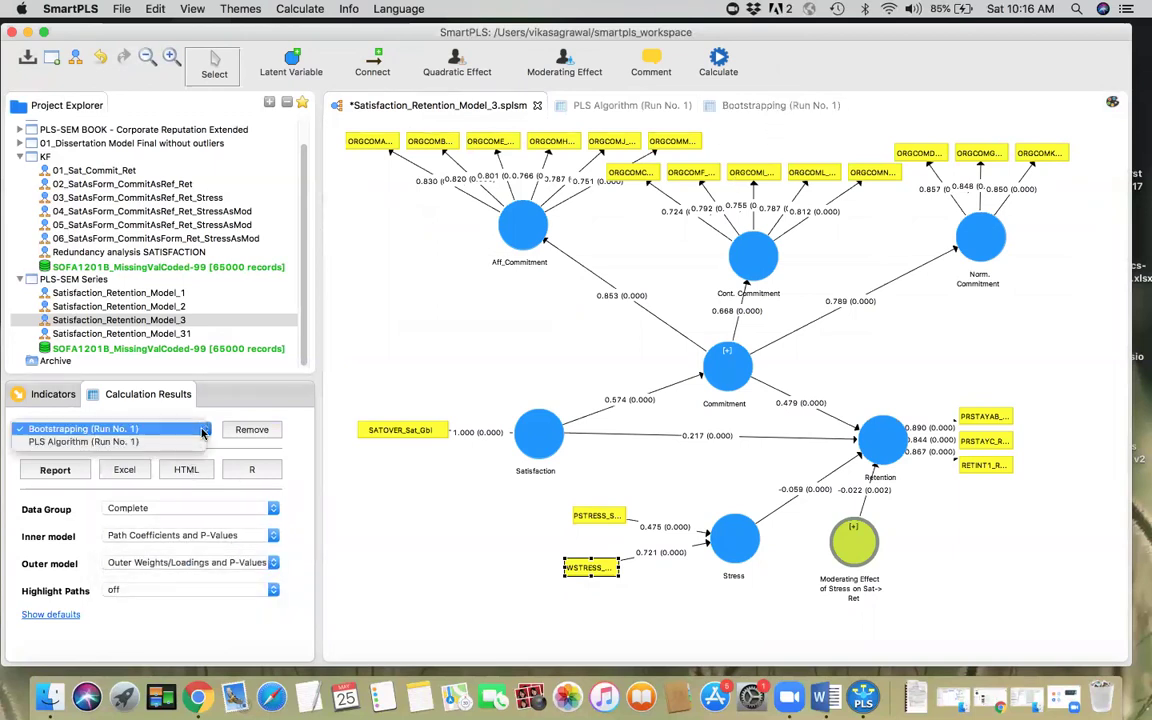
pyautogui.click(160, 443)
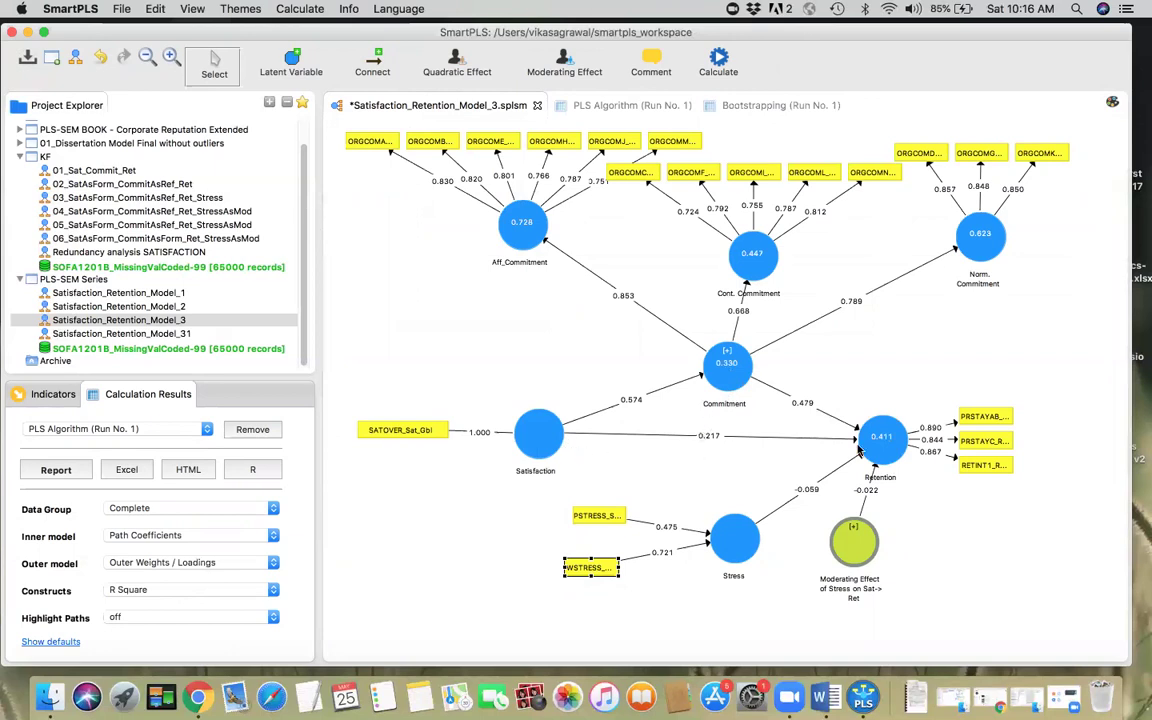
pyautogui.moveTo(885, 455)
pyautogui.click(720, 62)
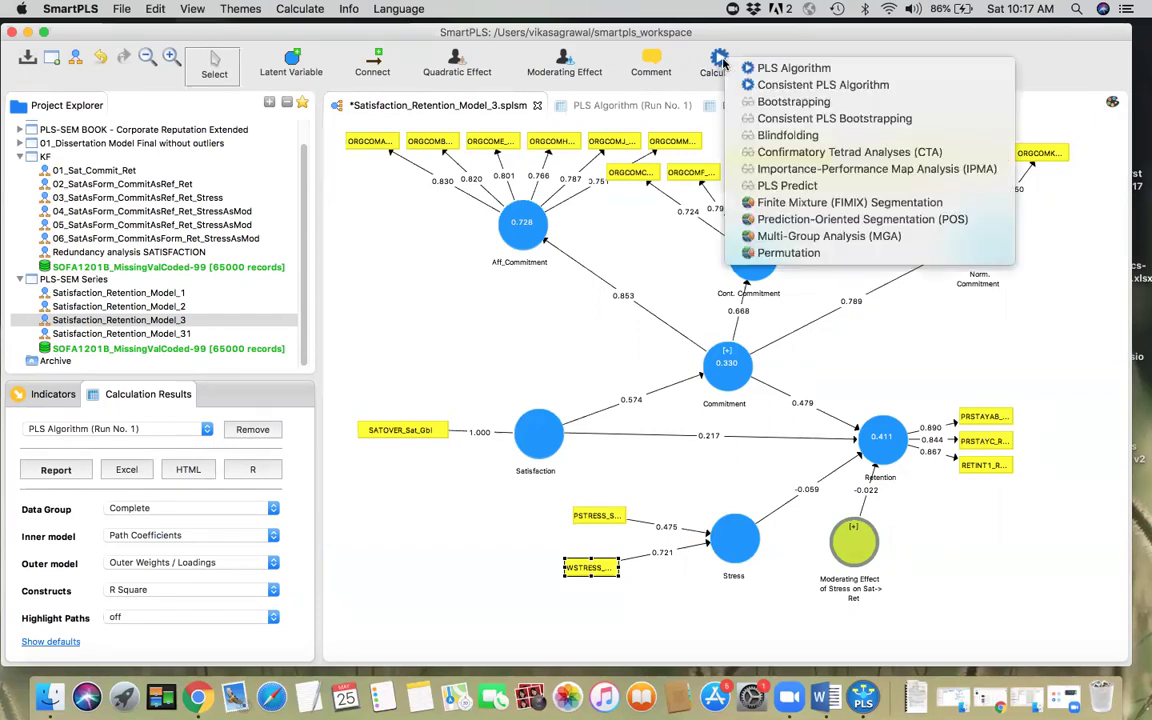
pyautogui.click(559, 370)
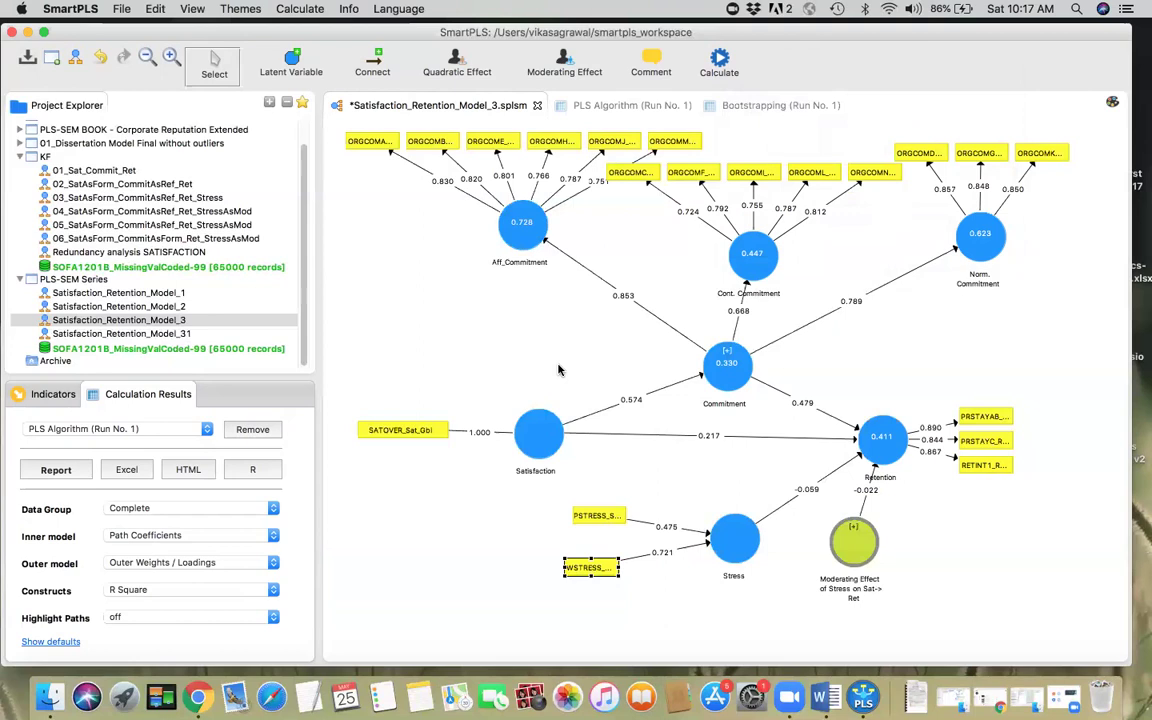
pyautogui.click(530, 510)
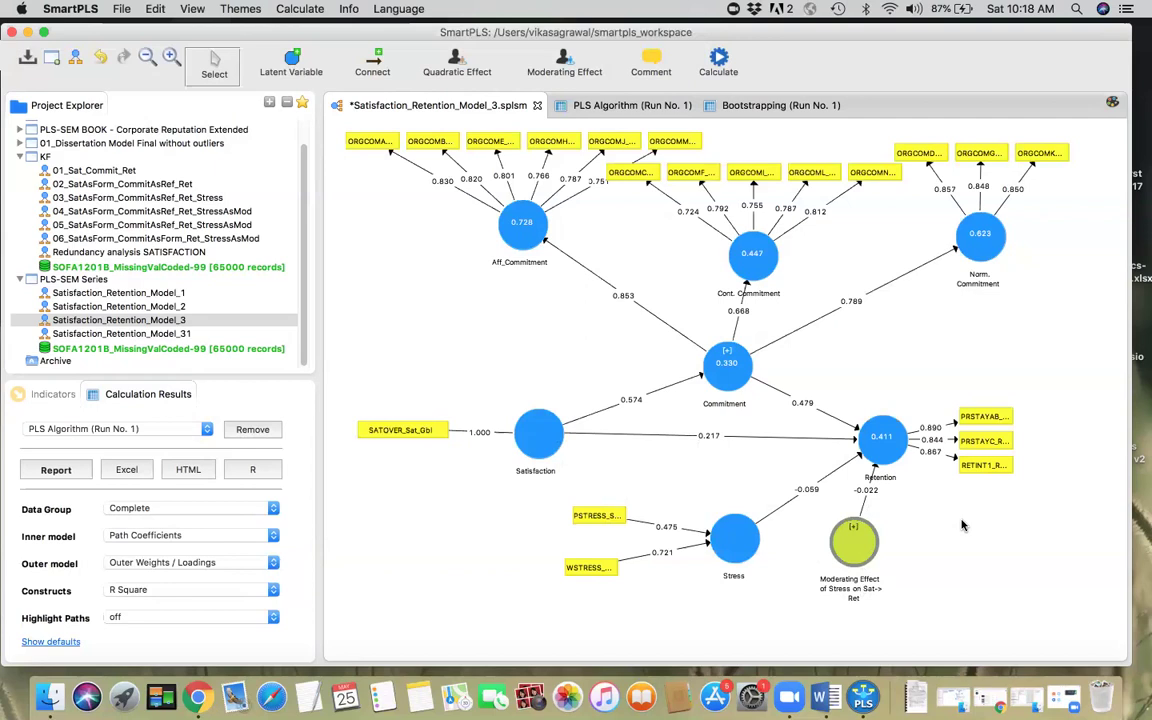
# Step: Open Calculator and subtract the 0.022 moderating effect from the 0.217 Satisfaction to Retention coefficient
pyautogui.press('super+space')
pyautogui.write('cal')
pyautogui.press('Return')
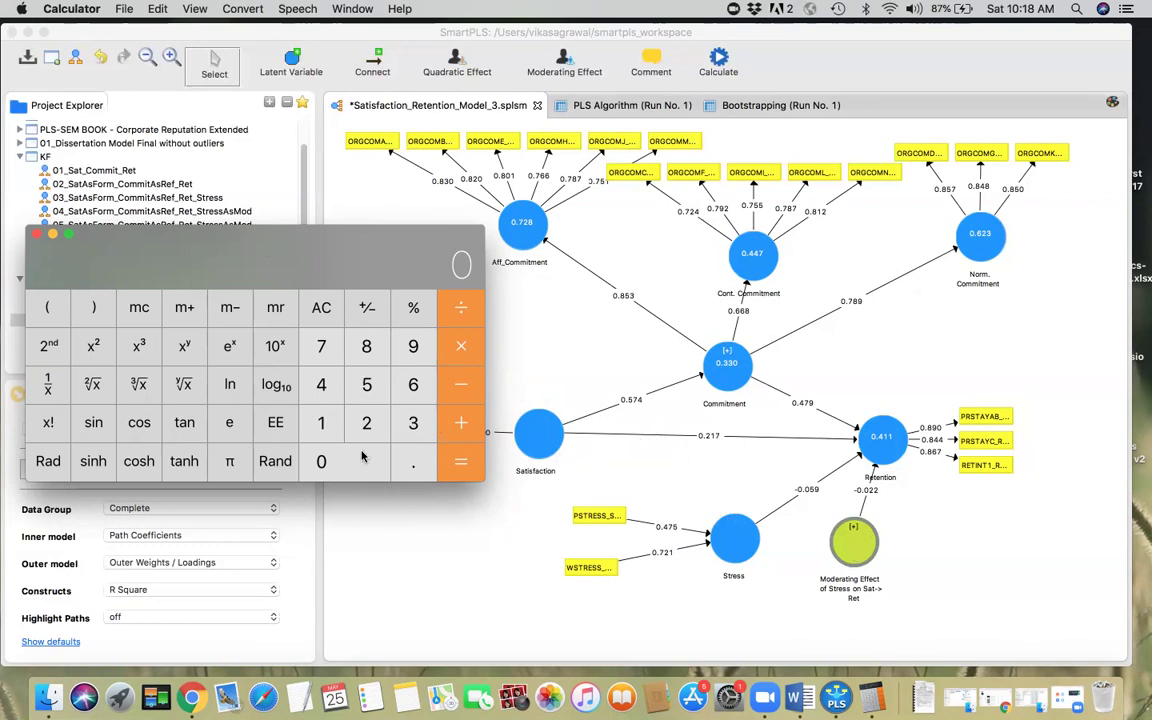
pyautogui.press('.')
pyautogui.click(365, 426)
pyautogui.click(320, 424)
pyautogui.click(320, 347)
pyautogui.click(450, 386)
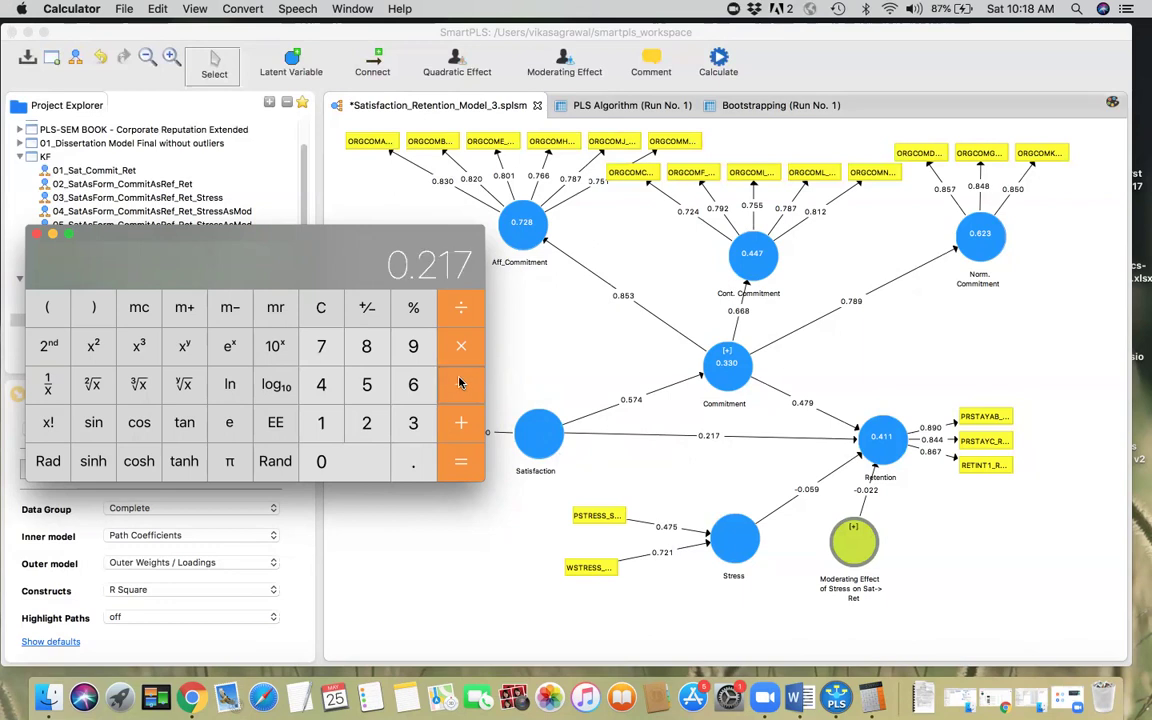
pyautogui.click(410, 465)
pyautogui.click(362, 450)
pyautogui.click(368, 426)
pyautogui.click(368, 426)
pyautogui.click(446, 466)
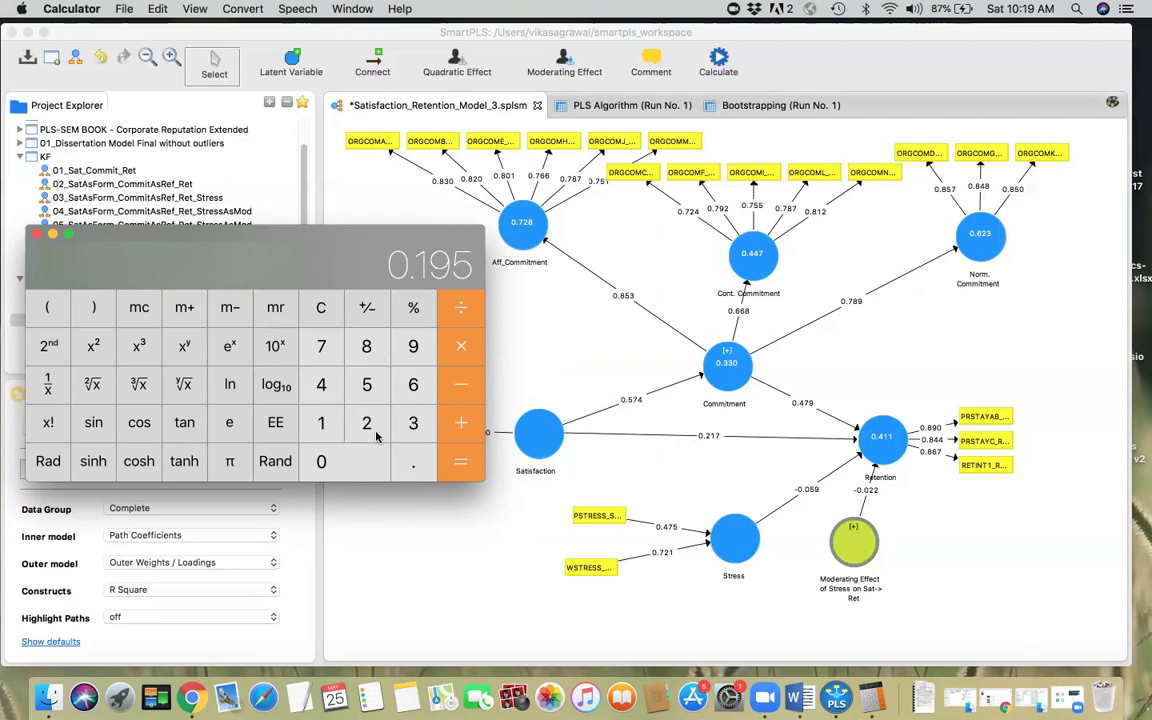
# Step: Clear the calculation, add 0.022 to 0.217, and close Calculator
pyautogui.click(321, 310)
pyautogui.click(403, 466)
pyautogui.click(362, 424)
pyautogui.click(333, 430)
pyautogui.click(327, 350)
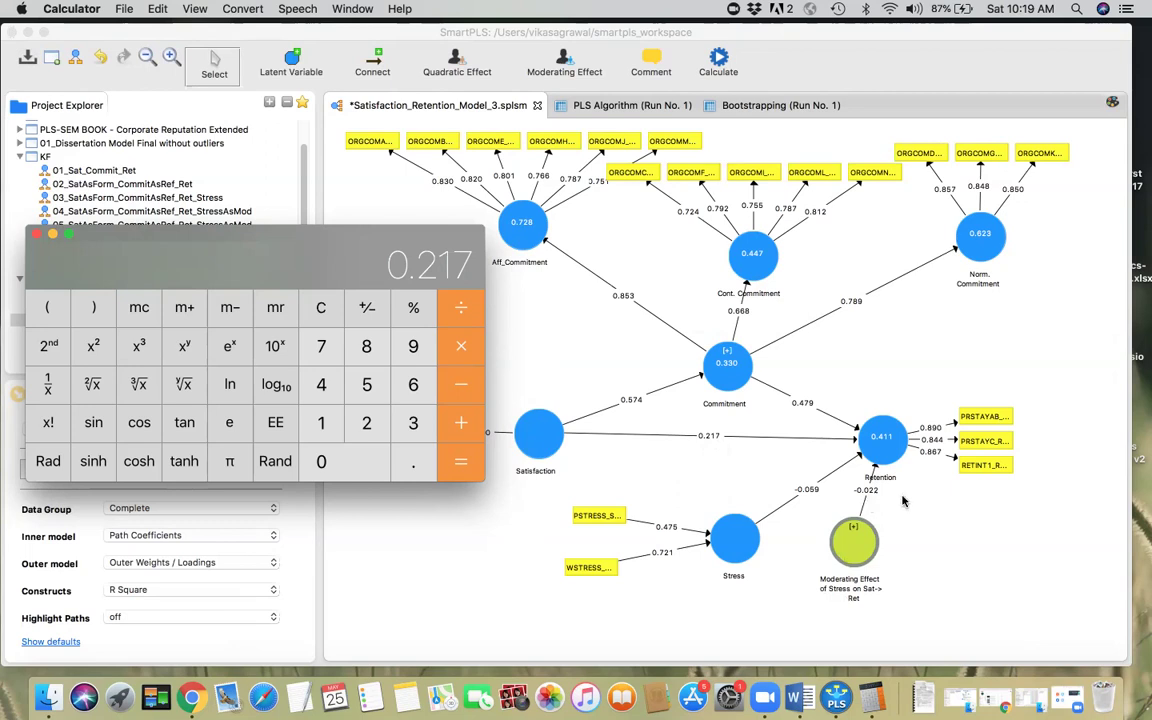
pyautogui.click(466, 426)
pyautogui.write('0.02239')
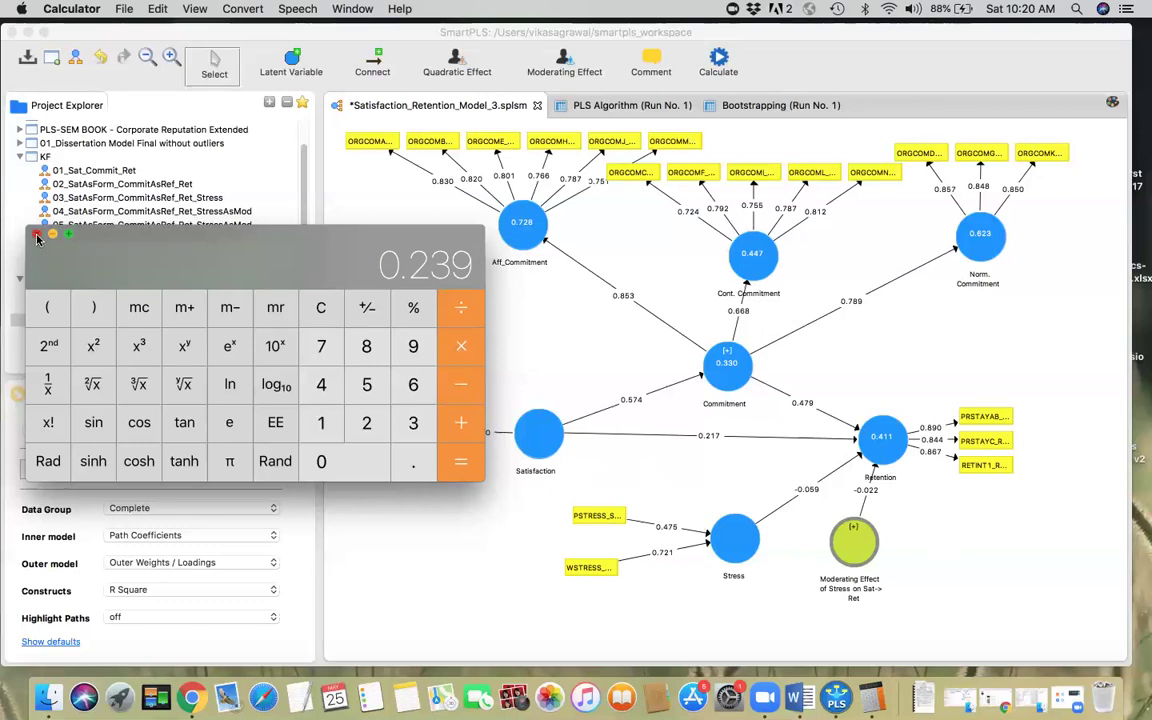
pyautogui.click(36, 233)
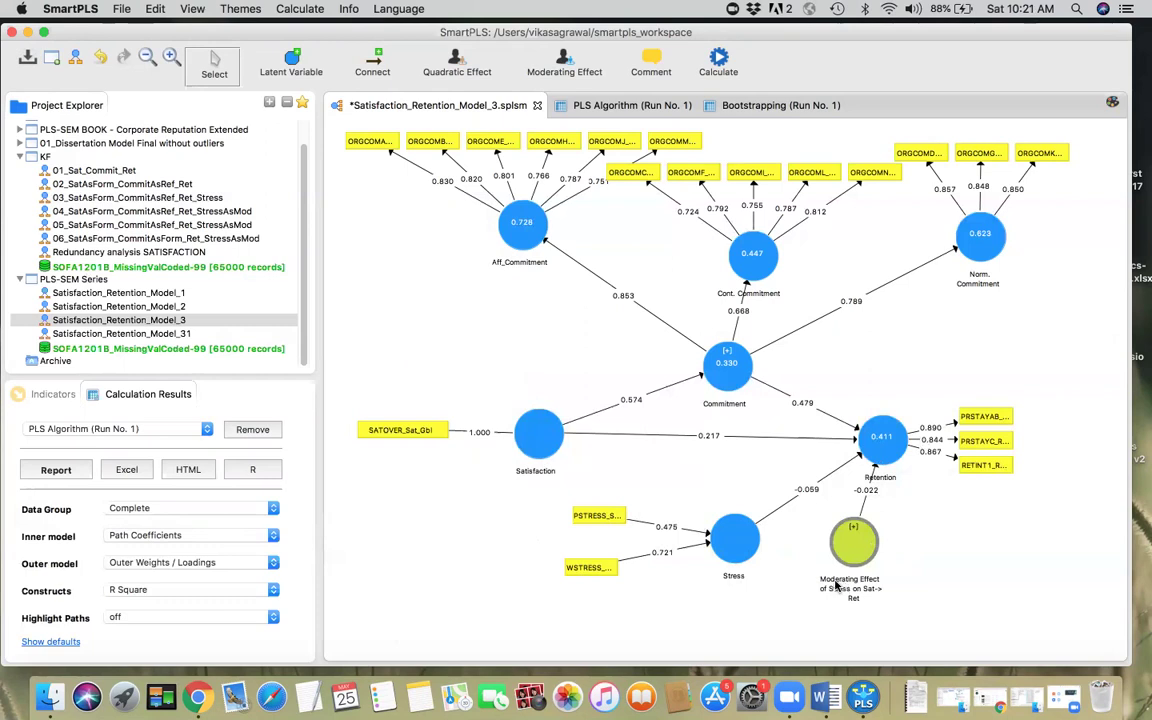
# Step: Display the Bootstrapping (Run No. 1) results on the model diagram to check the moderating effect's p-value
pyautogui.moveTo(839, 590)
pyautogui.moveTo(861, 557)
pyautogui.moveTo(895, 452)
pyautogui.click(207, 431)
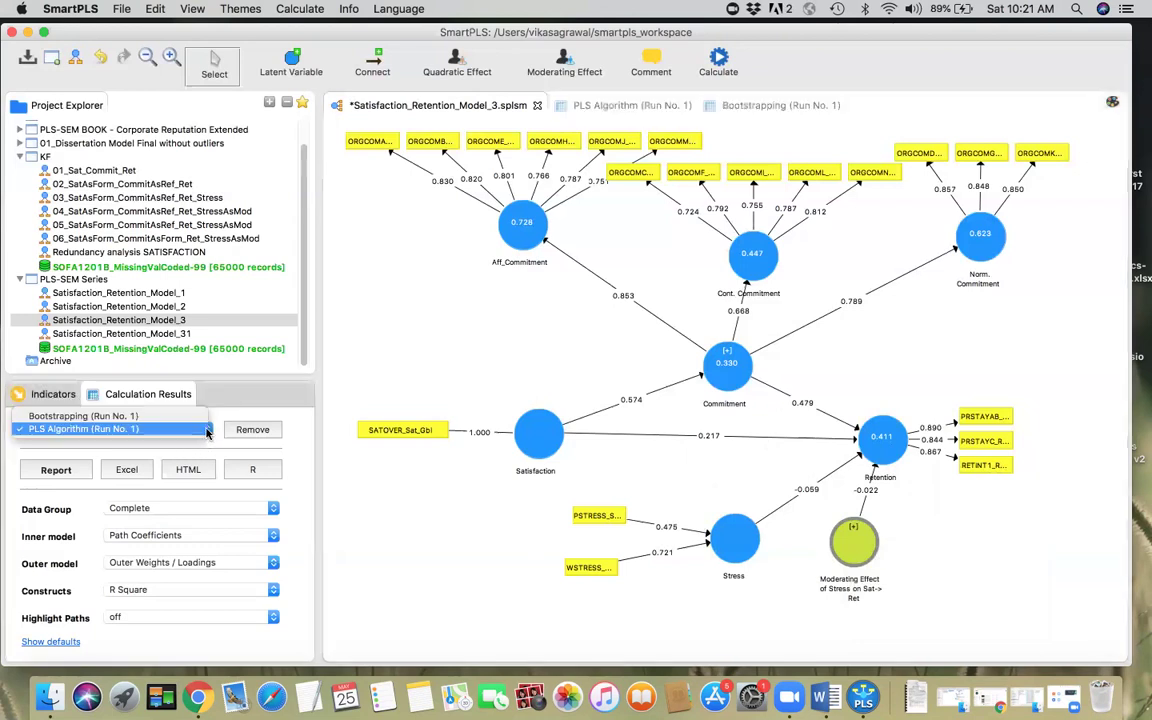
pyautogui.click(90, 418)
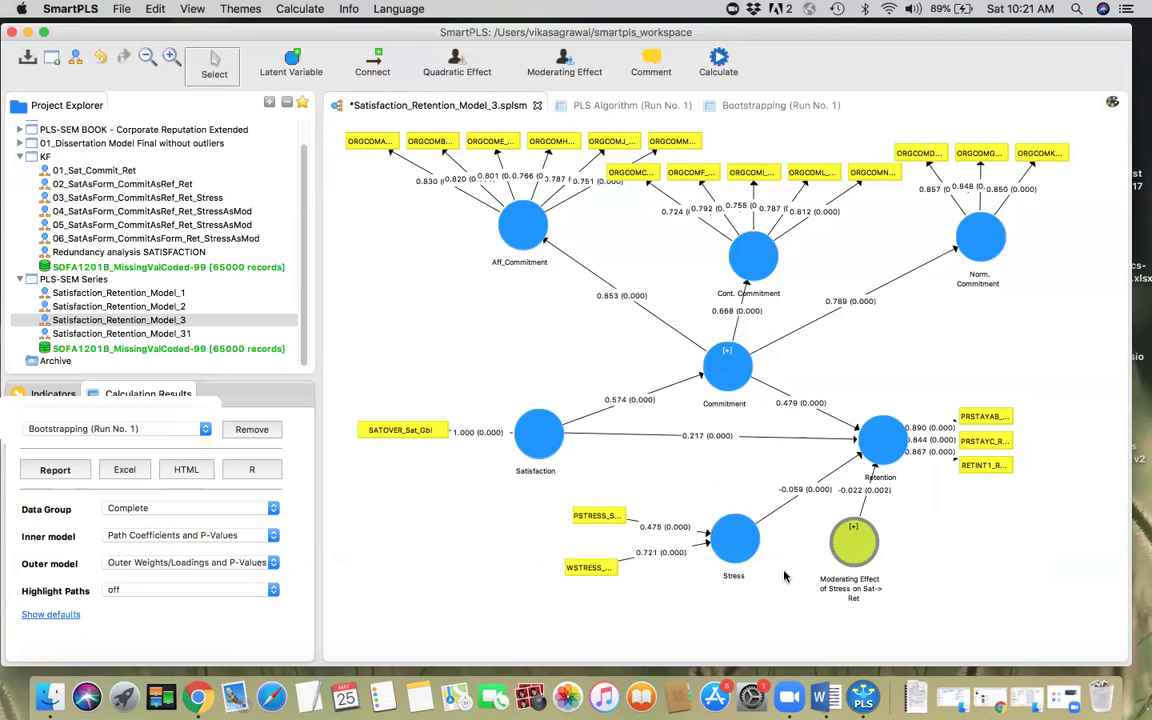
# Step: Move the three Retention indicators farther from the construct so their loading labels no longer overlap
pyautogui.moveTo(975, 417); pyautogui.dragTo(1050, 413)
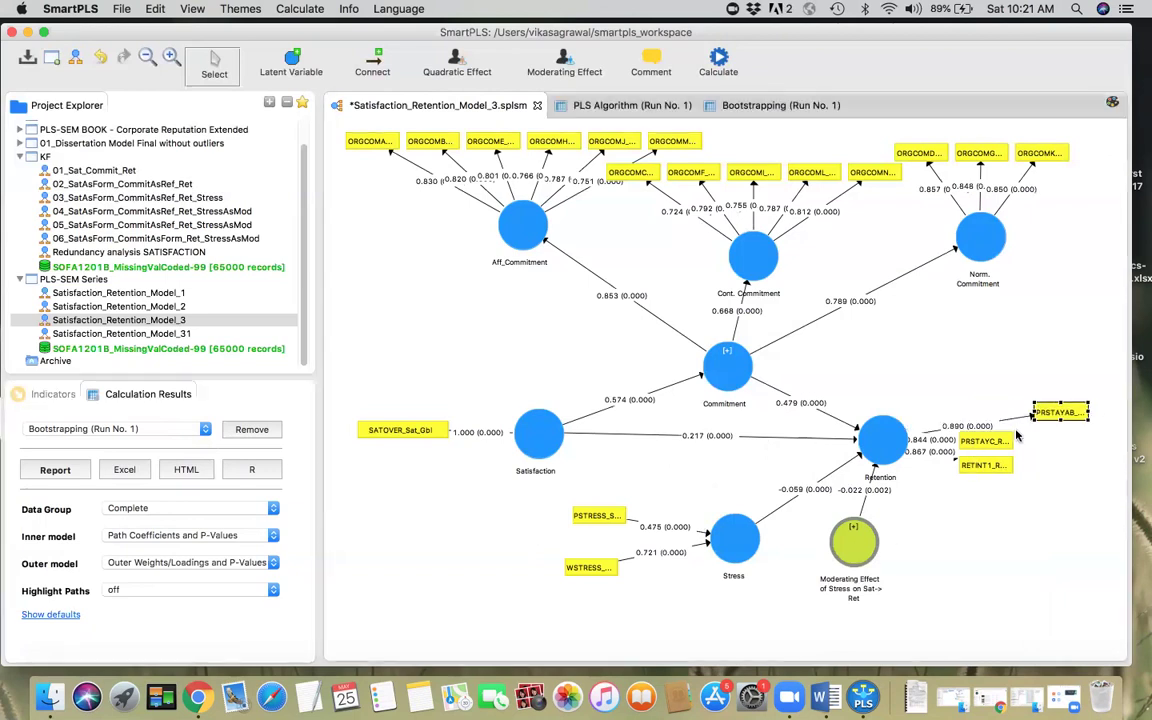
pyautogui.moveTo(985, 441); pyautogui.dragTo(1052, 442)
pyautogui.moveTo(985, 465); pyautogui.dragTo(1054, 482)
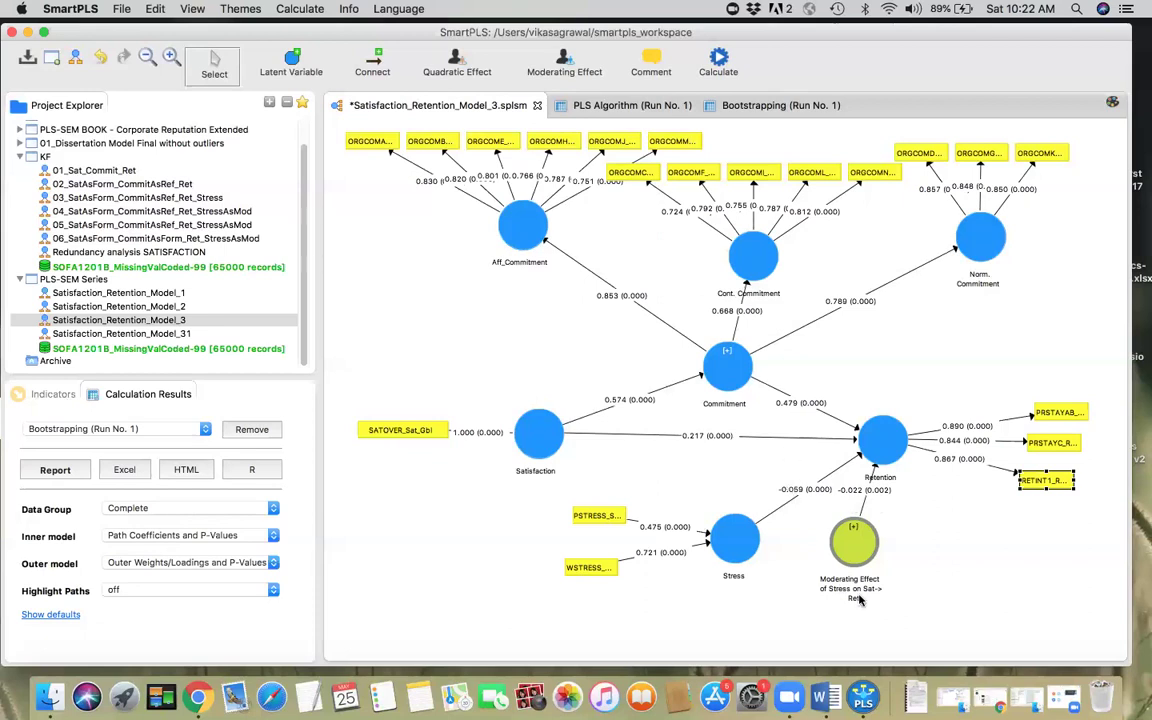
# Step: Set the independent variable of the Stress moderating effect on Retention to Commitment and apply the settings
pyautogui.moveTo(859, 600)
pyautogui.doubleClick(852, 545)
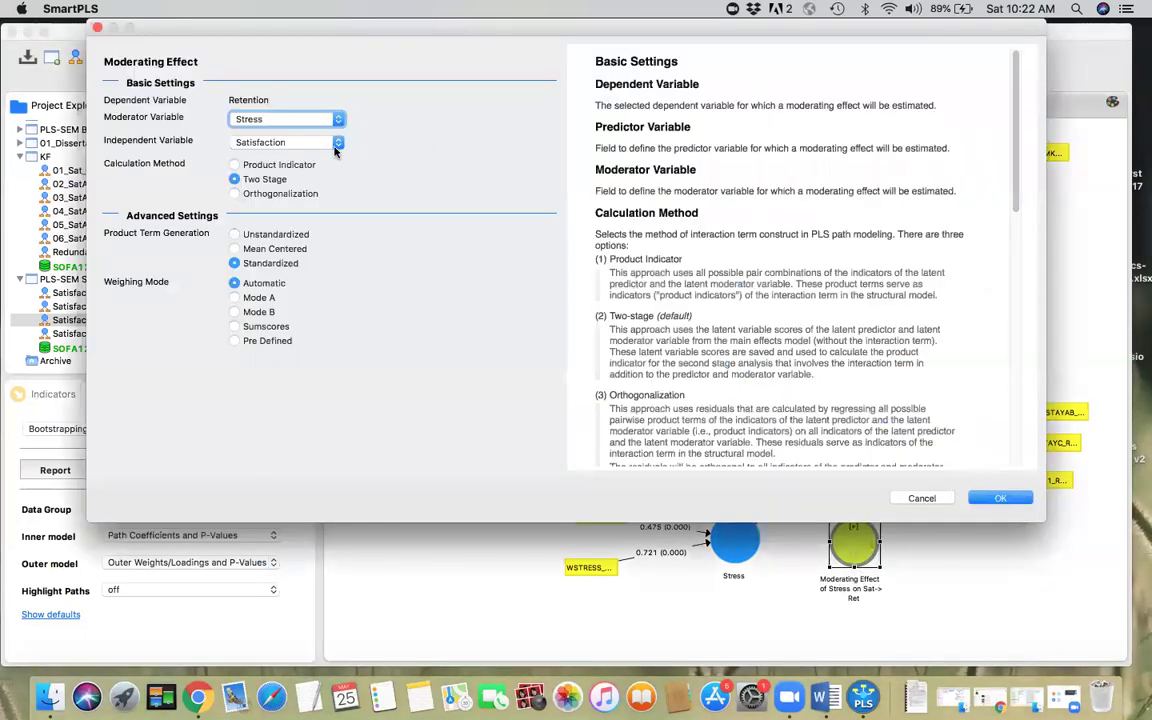
pyautogui.click(306, 141)
pyautogui.click(296, 130)
pyautogui.click(995, 498)
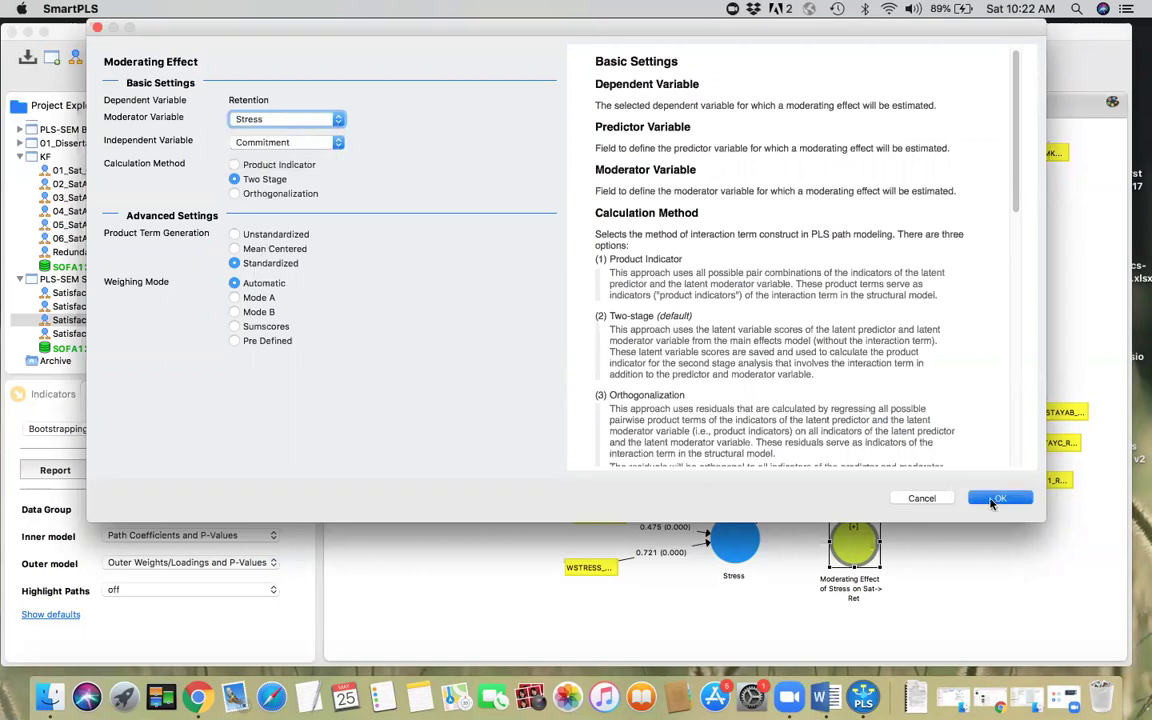
# Step: Rename the moderating effect variable as "Moderating Effect of Stress on Commit -> Ret"
pyautogui.rightClick(853, 553)
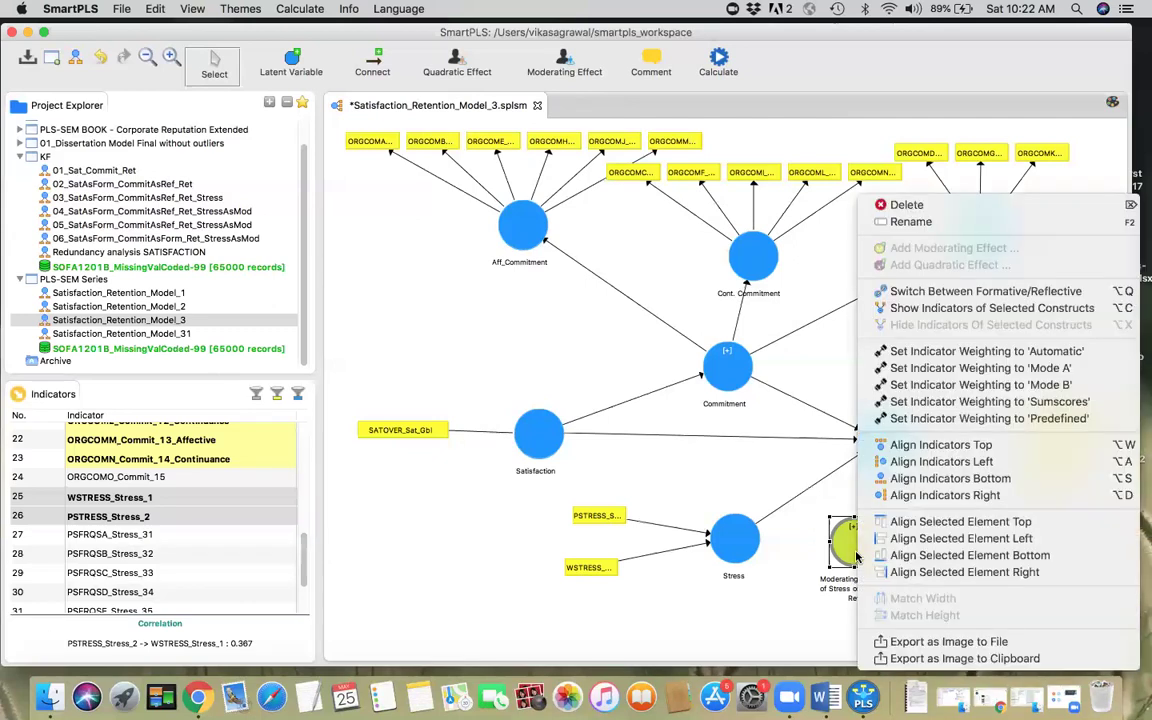
pyautogui.click(912, 221)
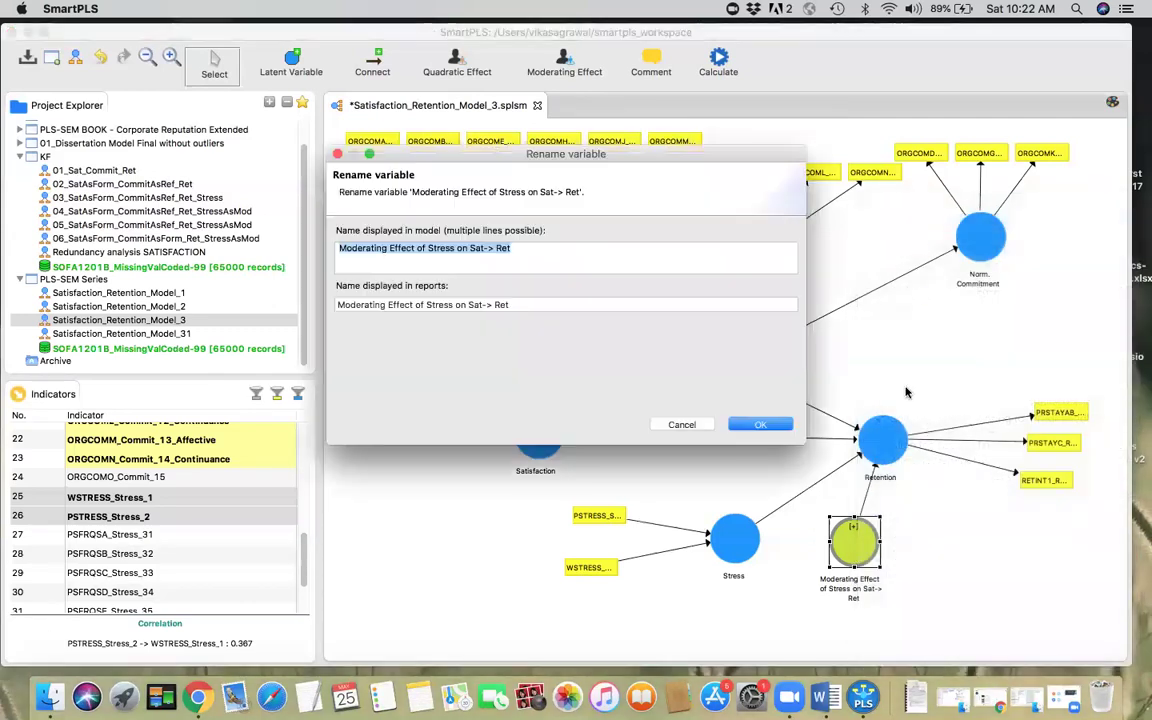
pyautogui.click(485, 248)
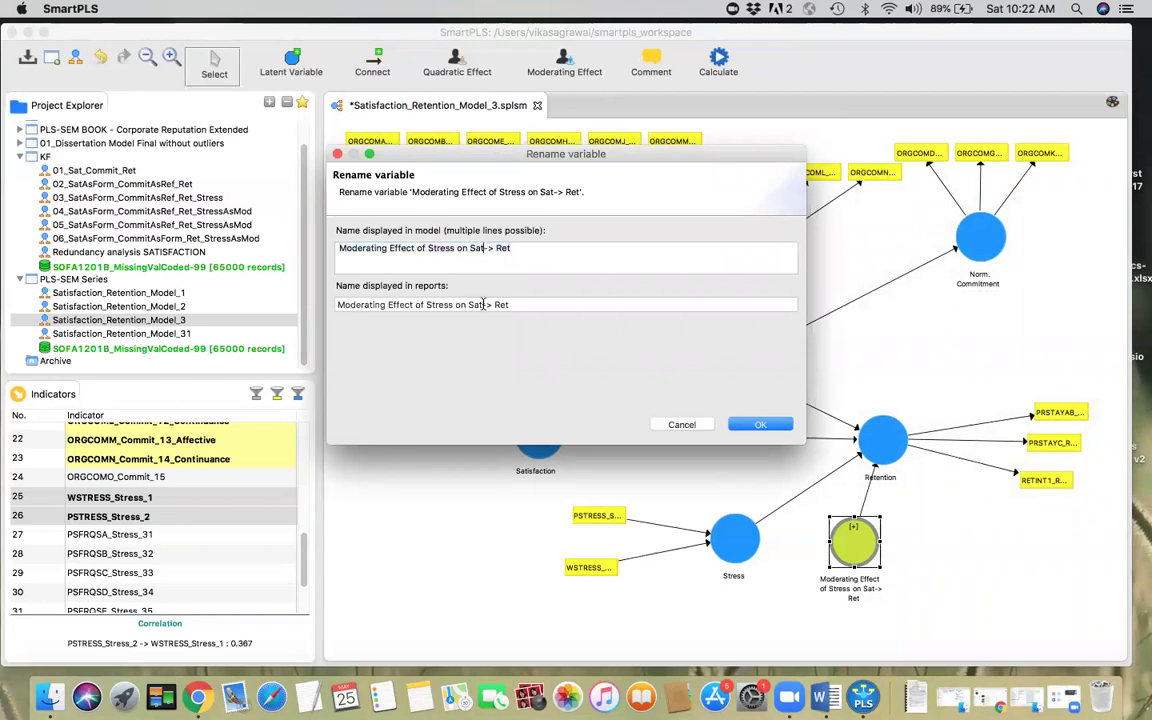
pyautogui.press('BackSpace')
pyautogui.press('BackSpace')
pyautogui.press('BackSpace')
pyautogui.write('Com')
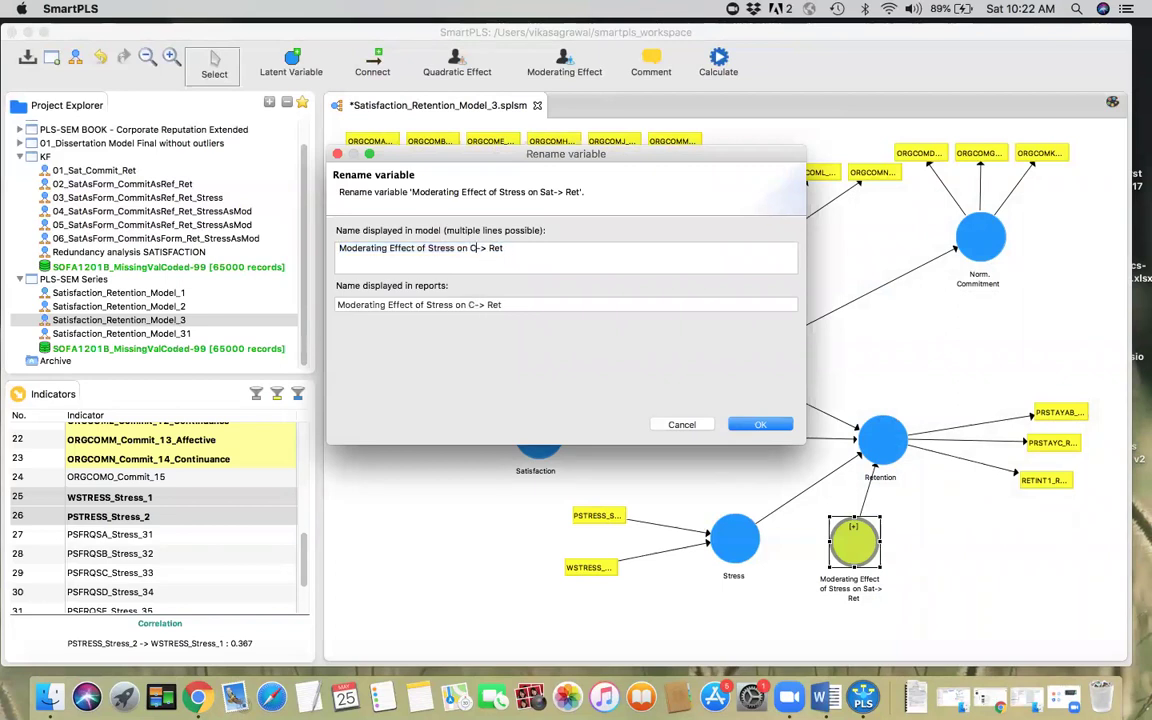
pyautogui.write('mit')
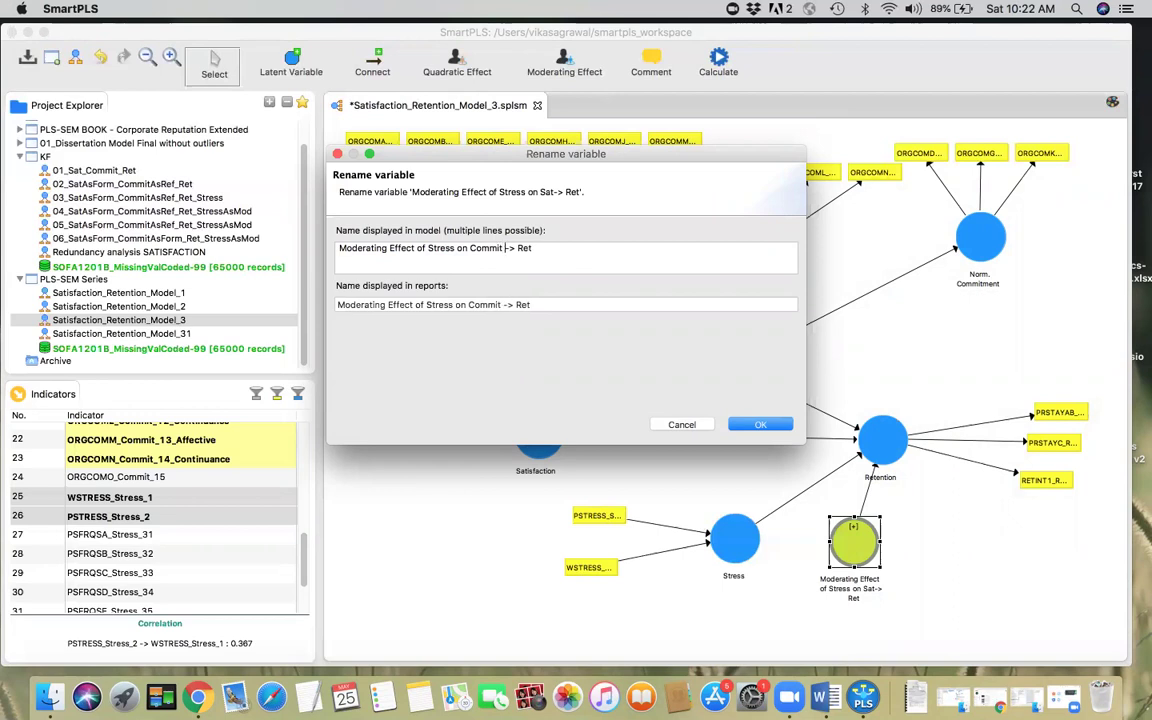
pyautogui.click(758, 424)
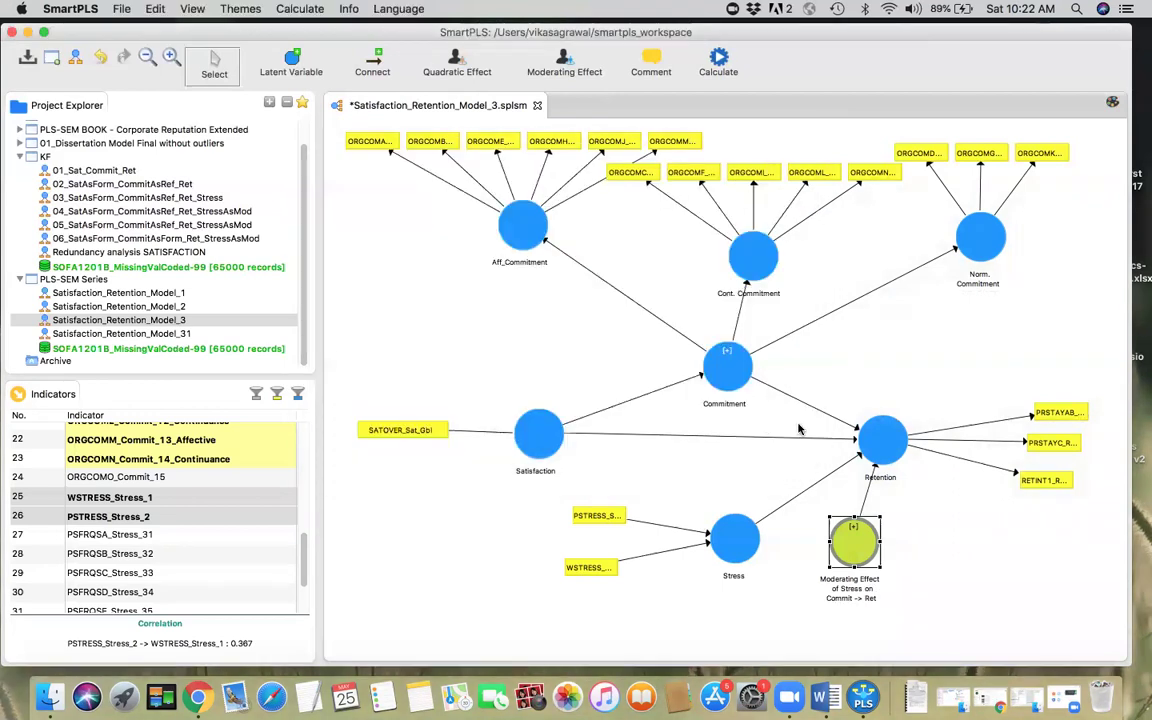
# Step: Run the PLS Algorithm with the factor weighting scheme and 300 maximum iterations, and return to the Satisfaction_Retention_Model_3 diagram
pyautogui.click(718, 60)
pyautogui.click(765, 64)
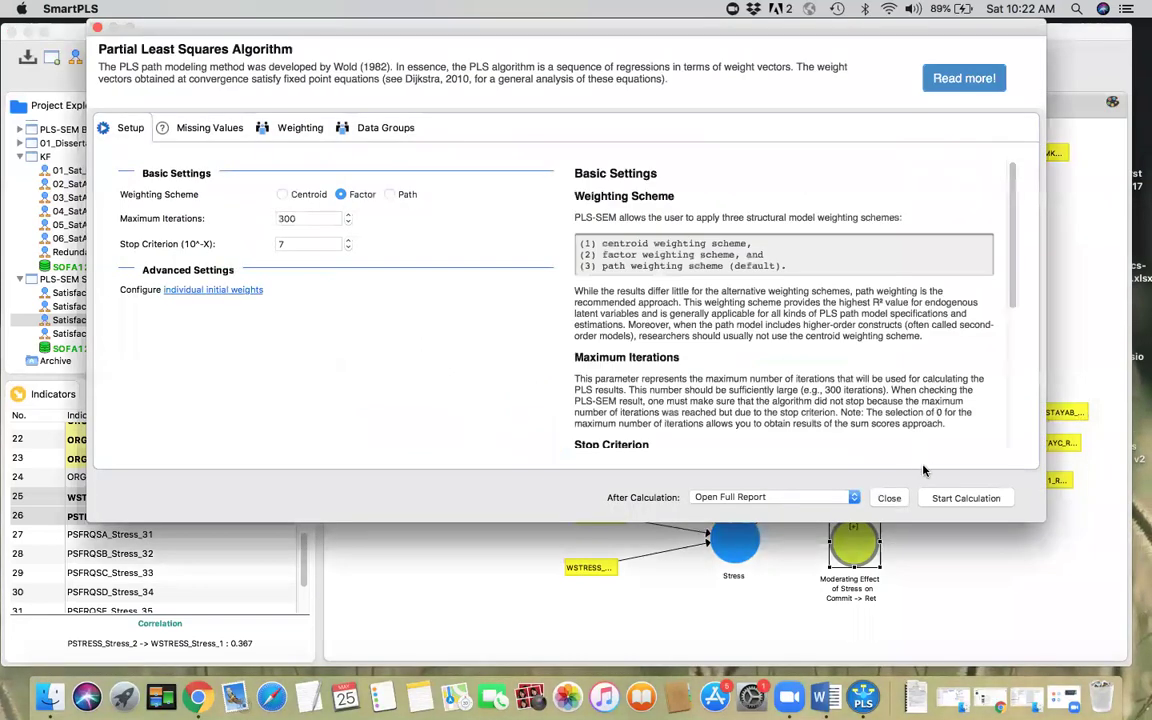
pyautogui.click(945, 499)
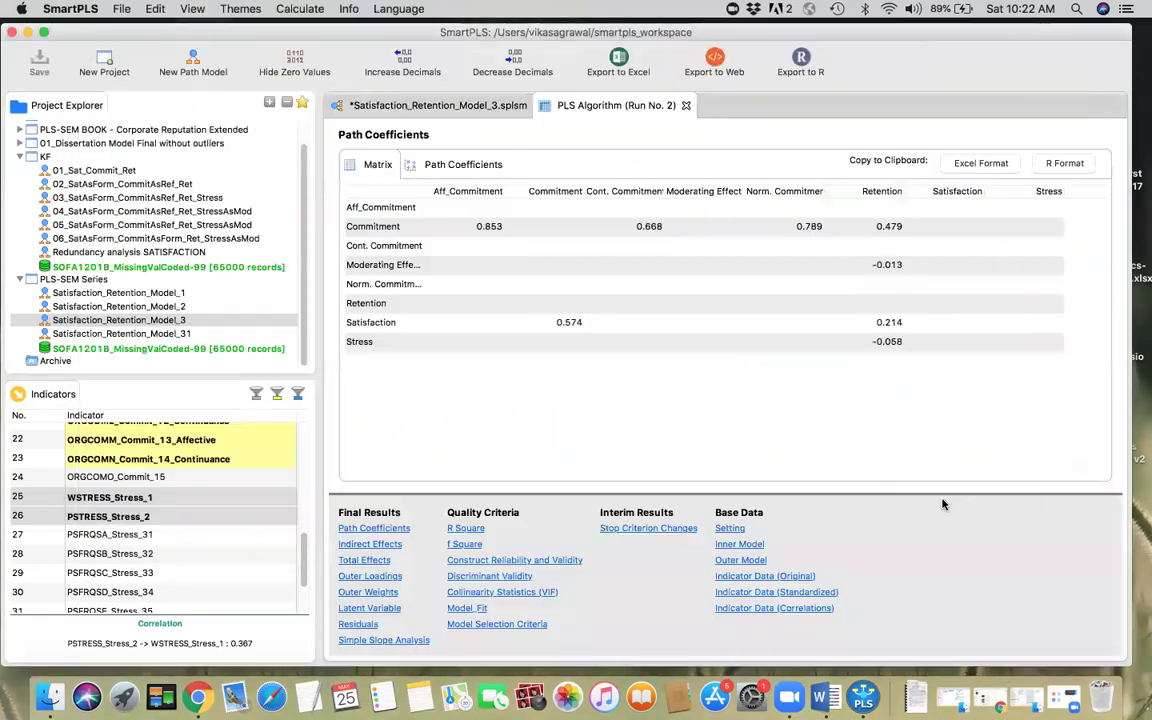
pyautogui.click(445, 107)
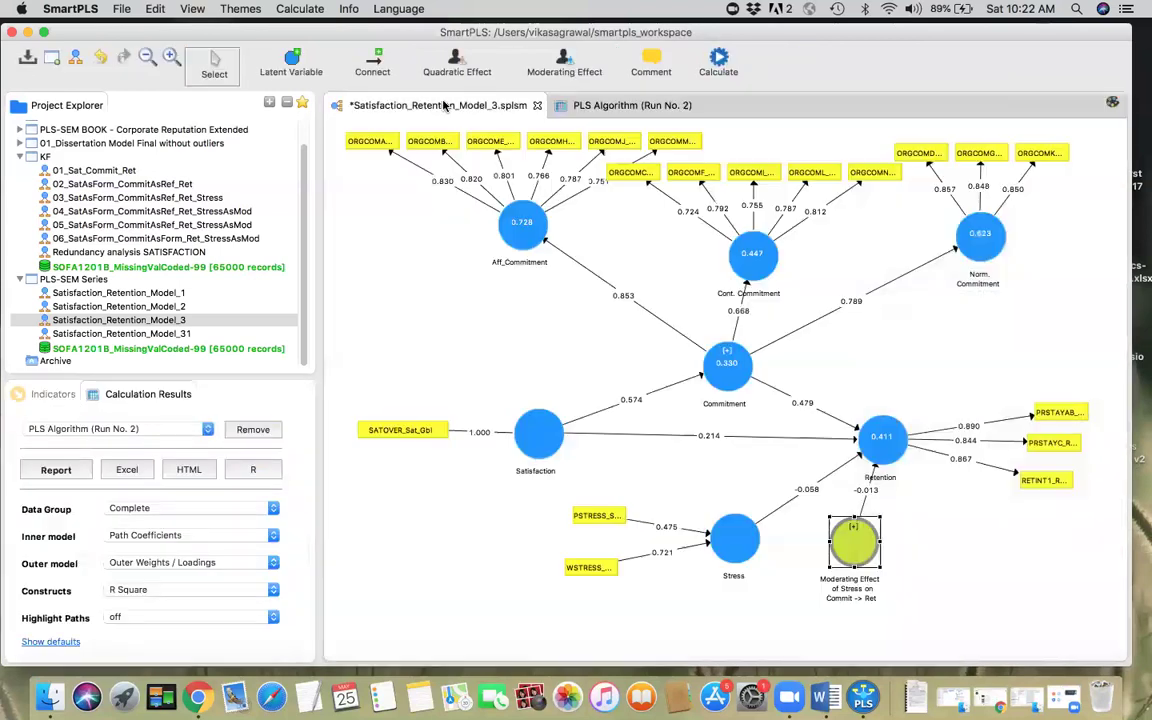
# Step: Run Bootstrapping on the model and display the path coefficients with p-values on the Satisfaction_Retention_Model_3 diagram
pyautogui.click(718, 62)
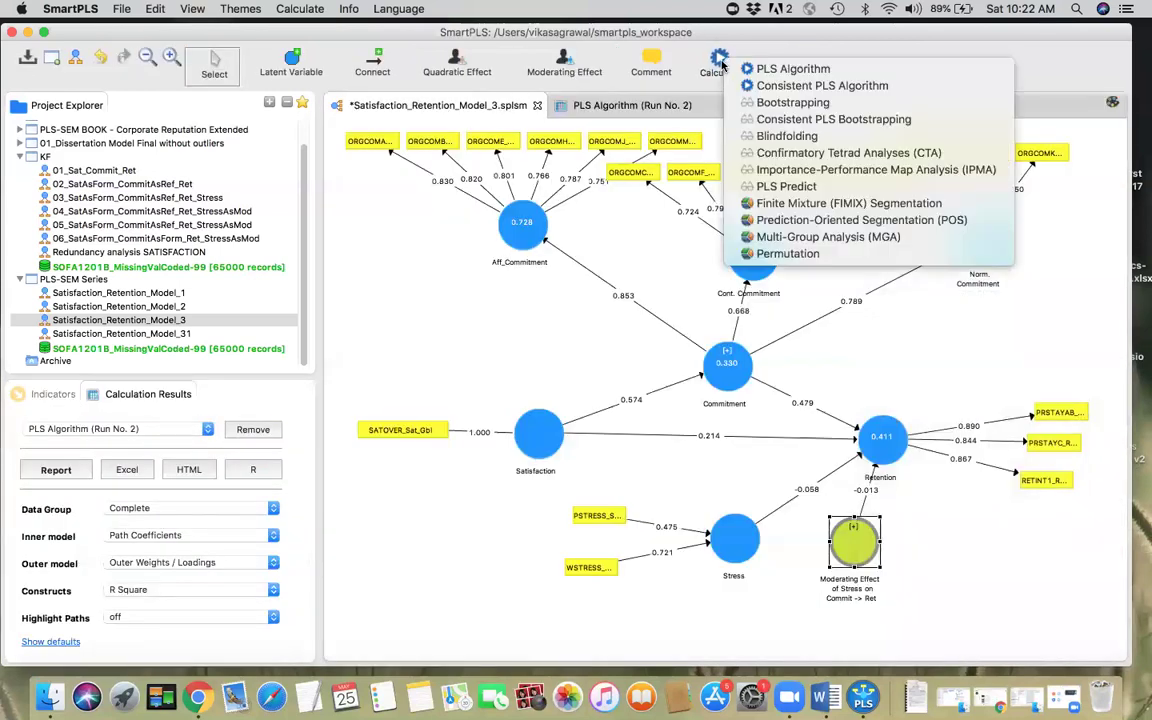
pyautogui.click(790, 102)
pyautogui.click(957, 500)
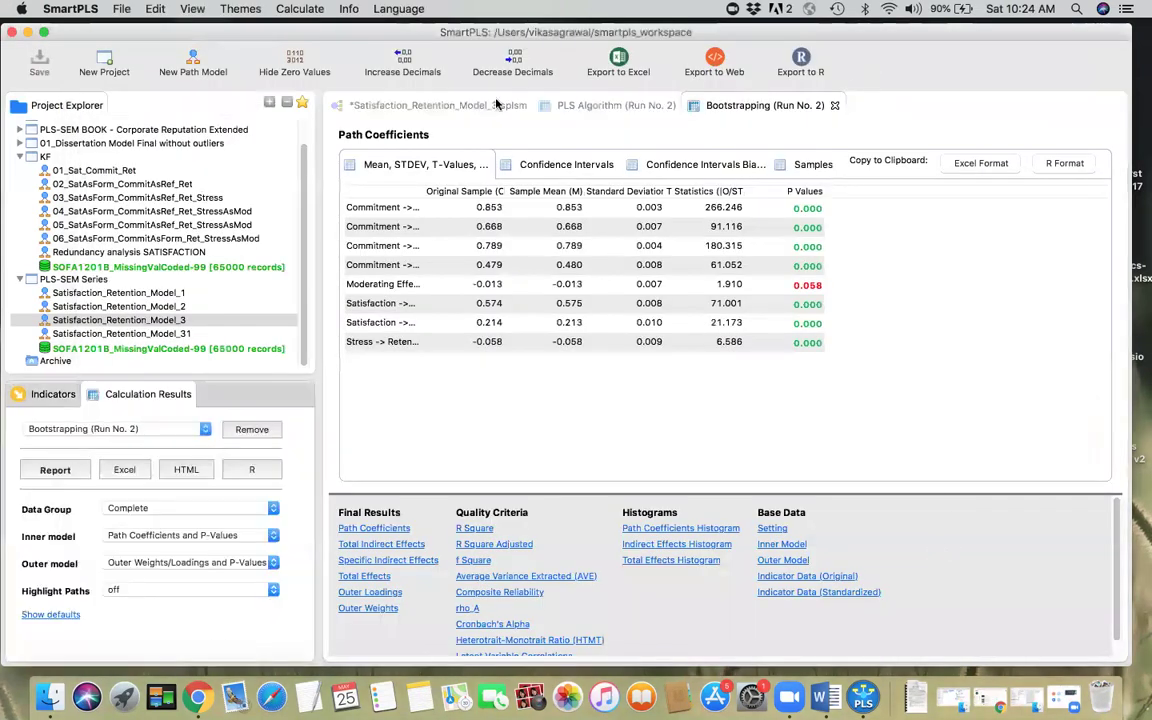
pyautogui.click(442, 110)
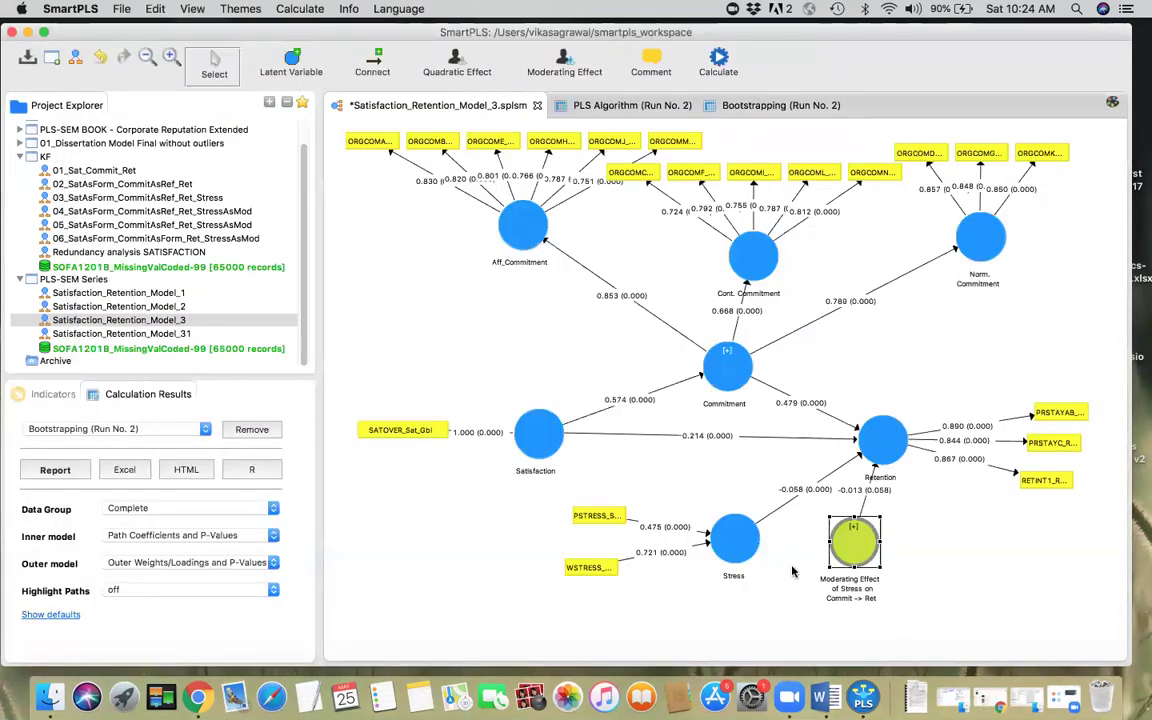